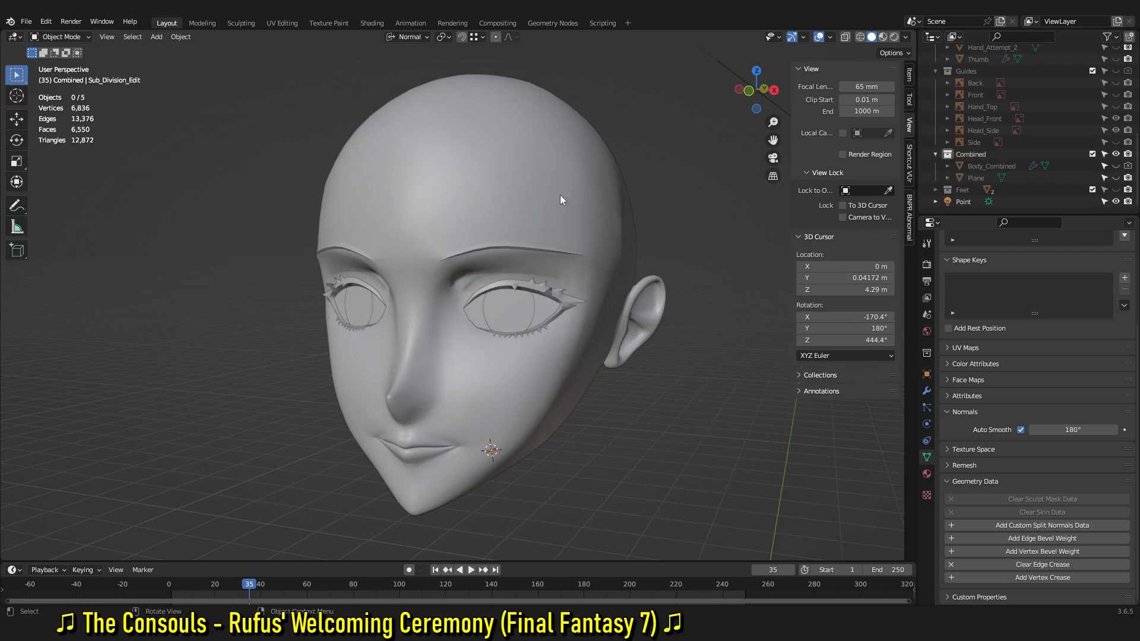
- Mark the five horizontal edges across the middle of the forehead as a seam and clear that seam again
key(Tab)
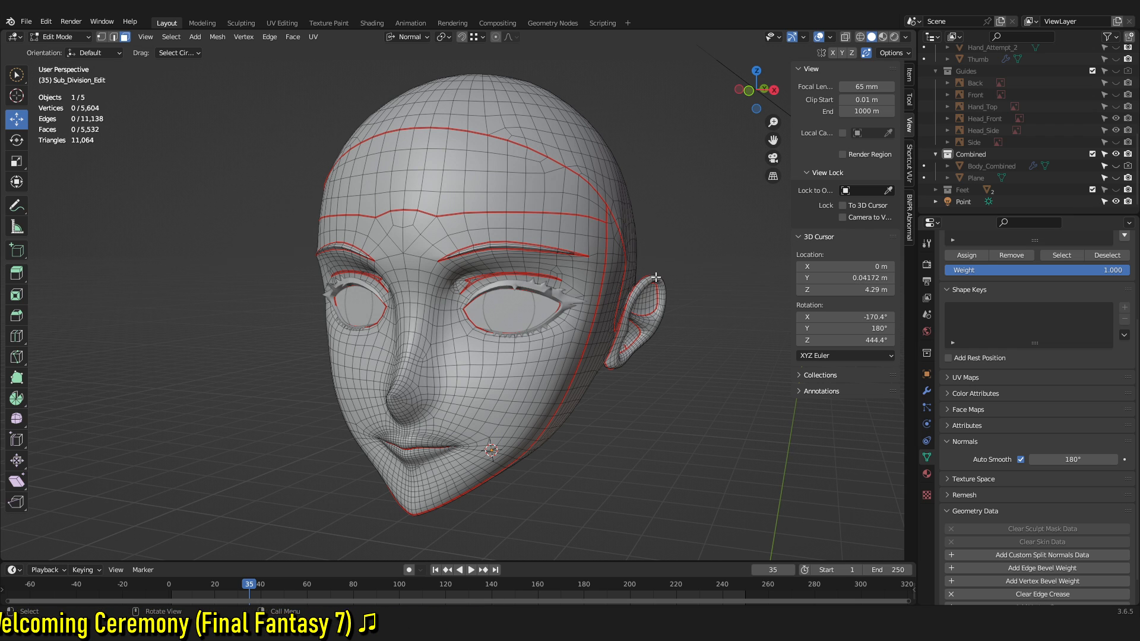
click(114, 38)
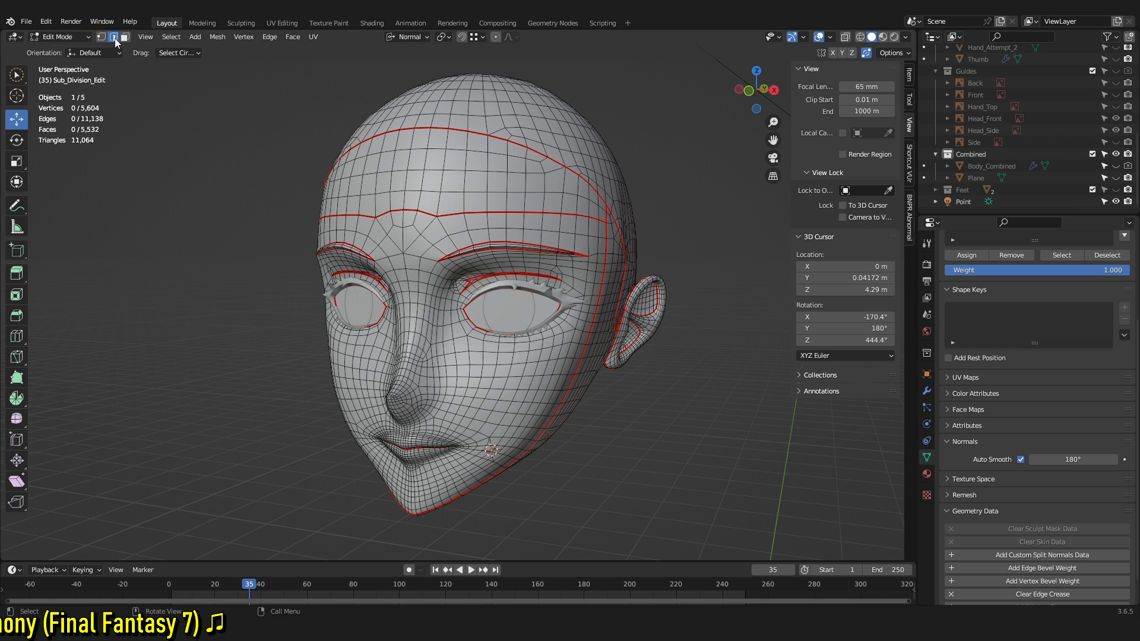
scroll(402, 172, up, 2)
middle_drag(402, 172, 339, 148)
scroll(339, 148, up, 3)
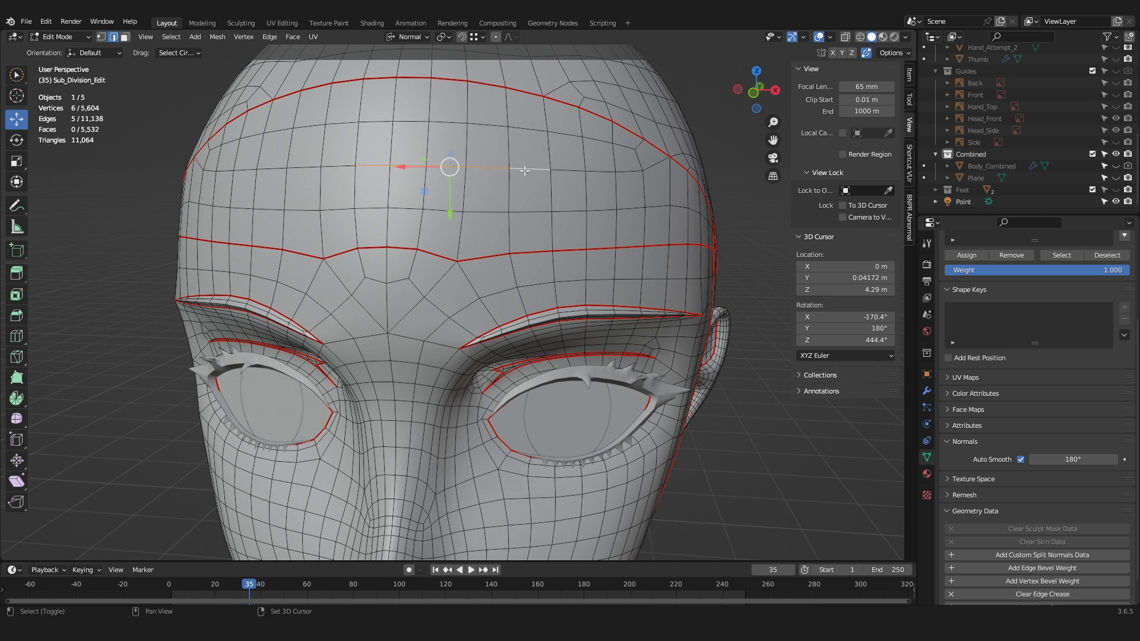
right_click(524, 204)
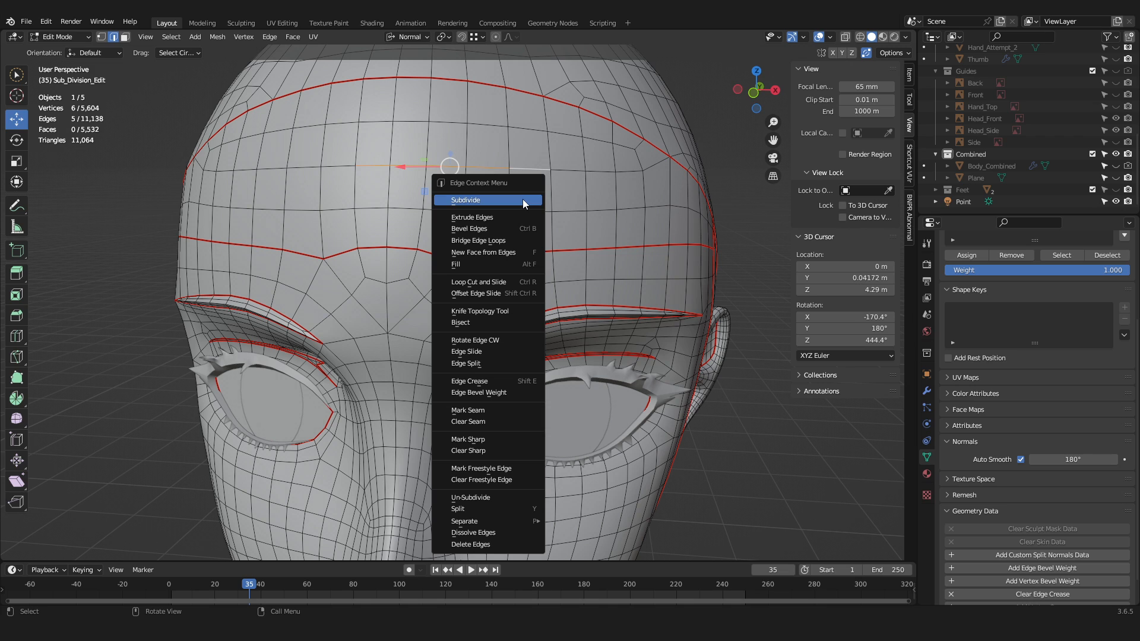
click(499, 410)
right_click(621, 204)
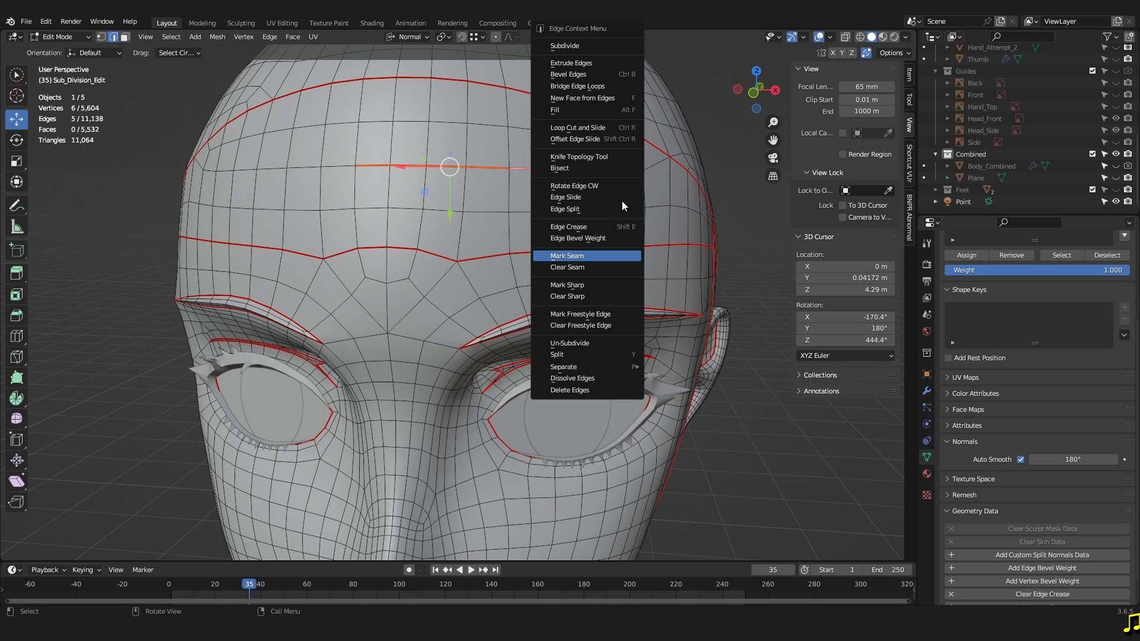
click(618, 272)
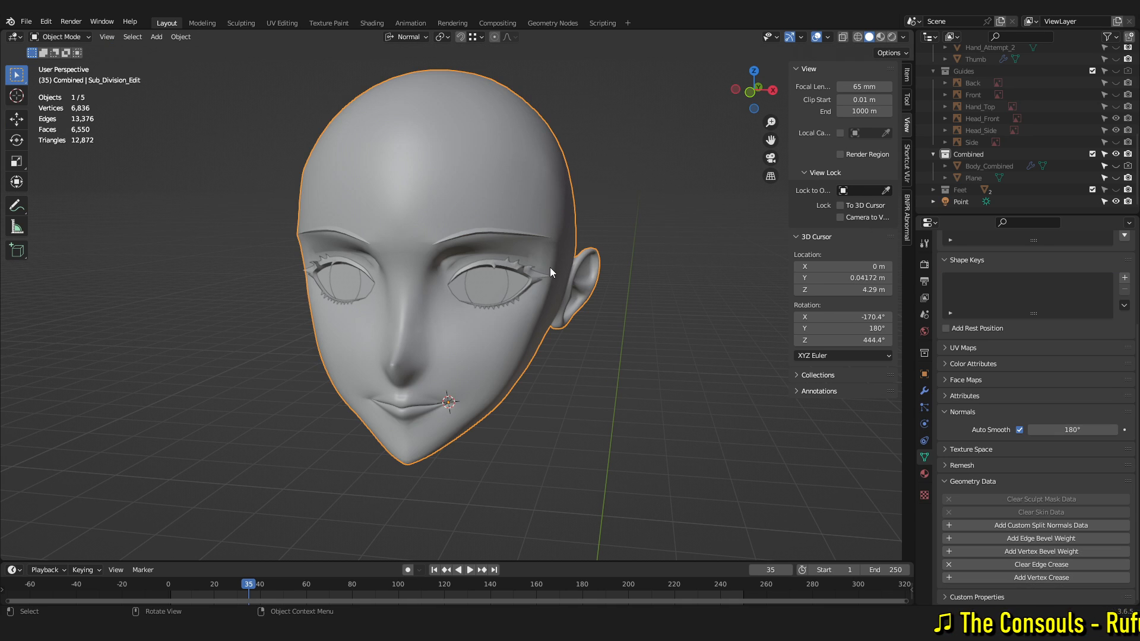
- Turn on the display of seams in the viewport overlays while editing the head mesh
key(Tab)
click(828, 37)
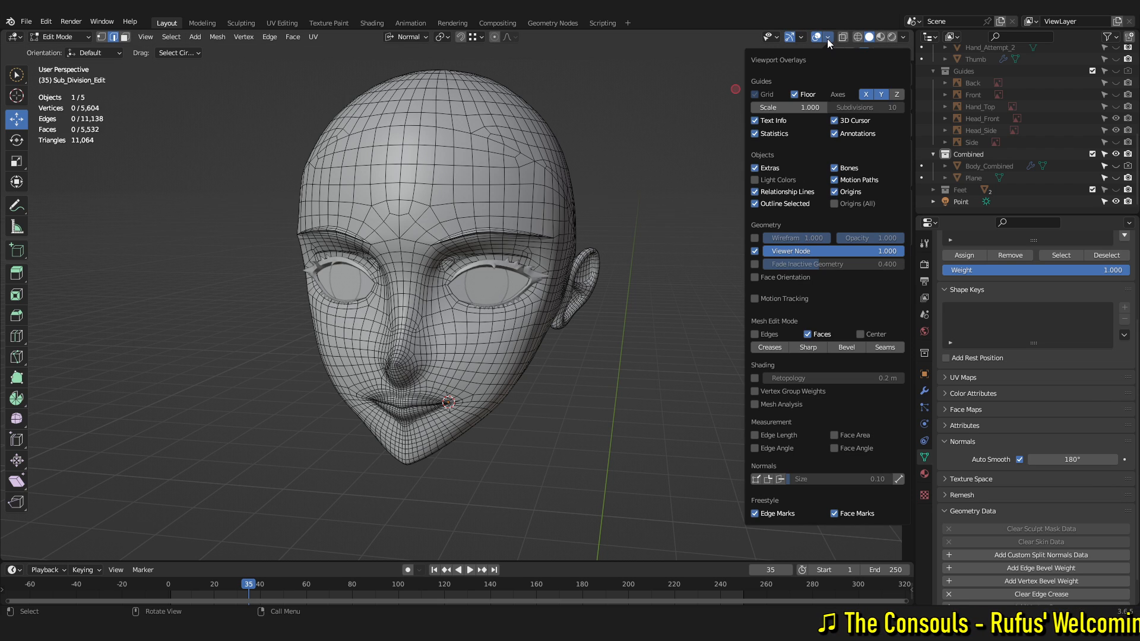
click(891, 349)
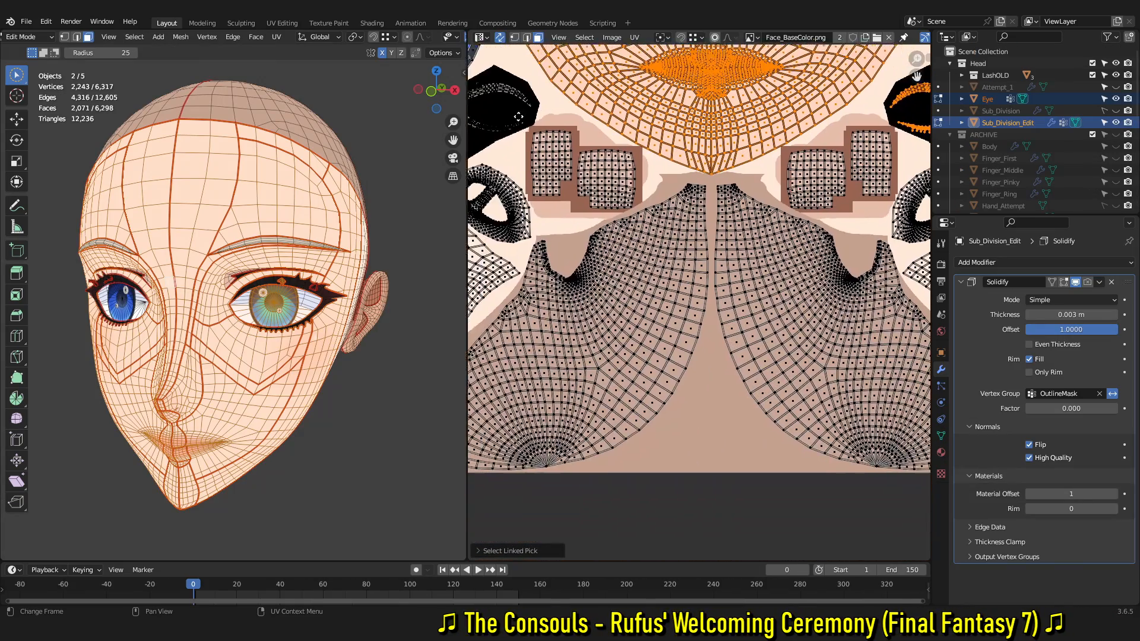
- Add the large side-of-head island and the long strip near the upper edge of the texture to the UV selection
middle_drag(519, 116, 293, 102)
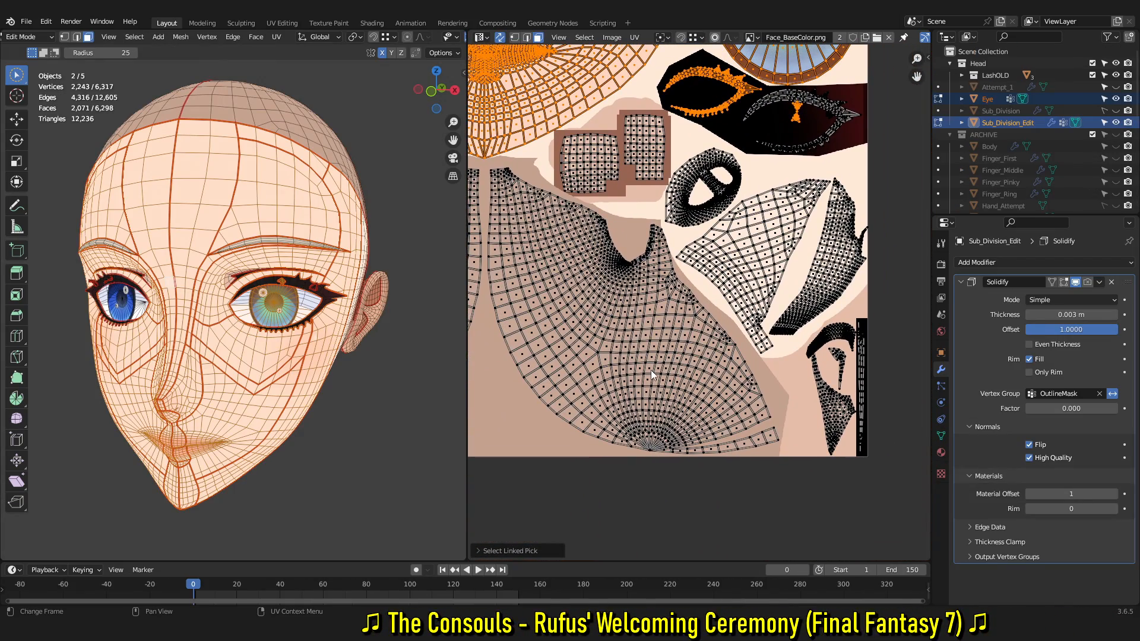
key(l)
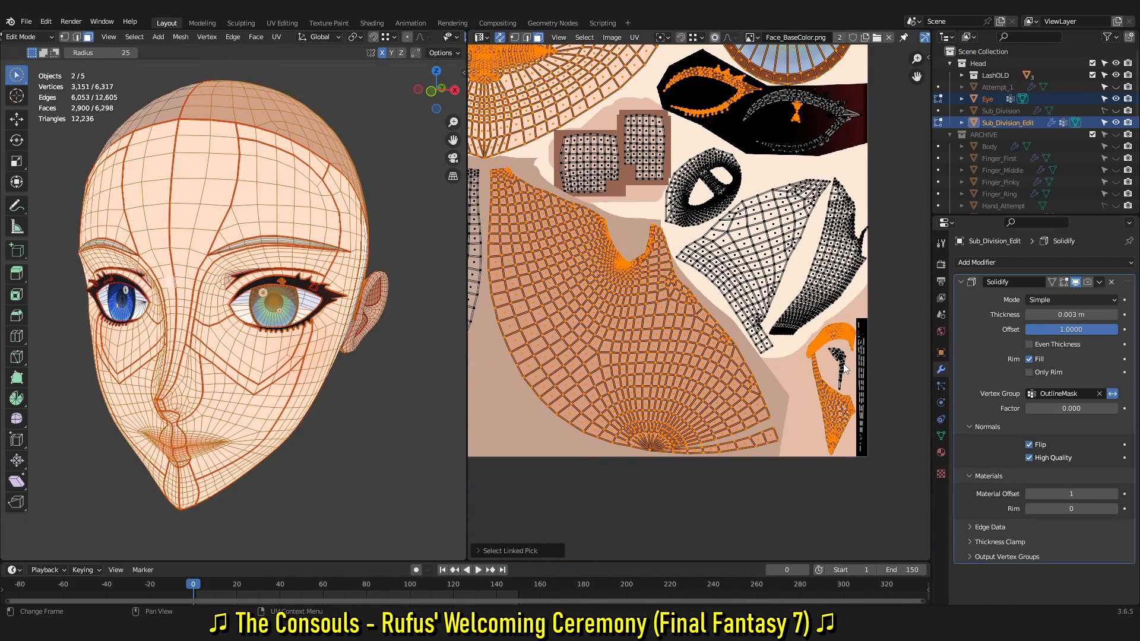
scroll(683, 224, up, 8)
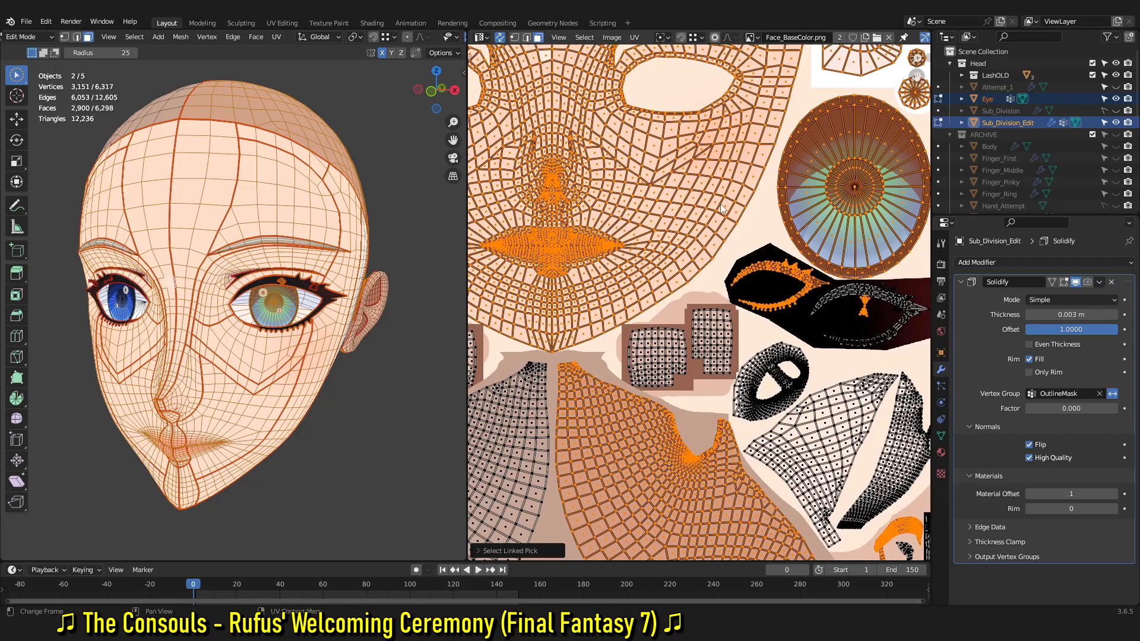
scroll(712, 163, down, 3)
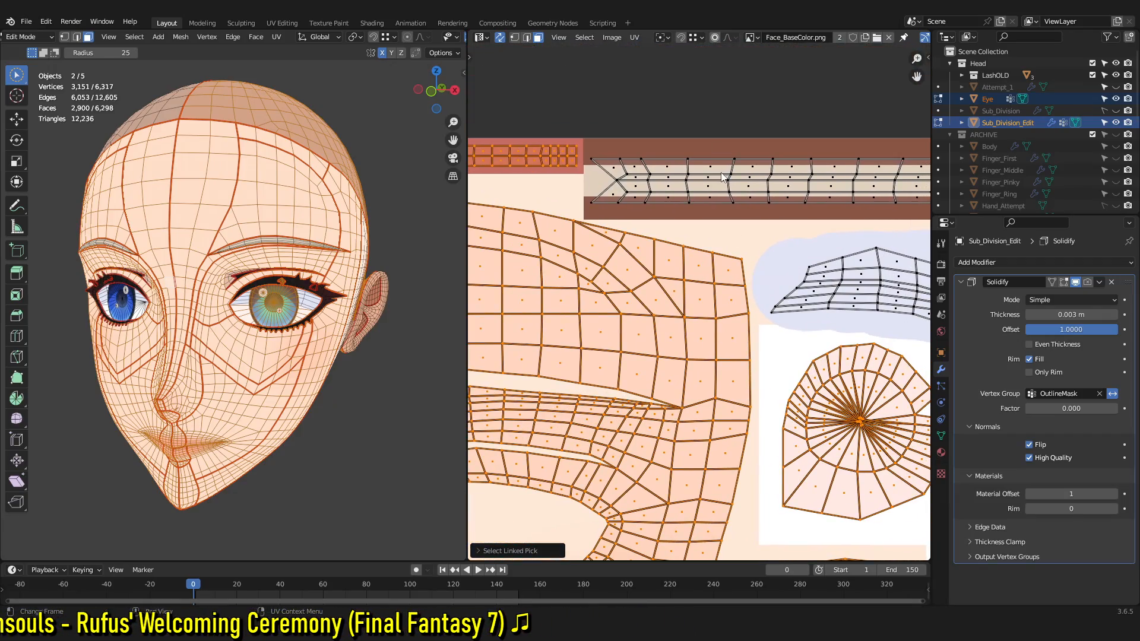
key(l)
scroll(717, 252, down, 2)
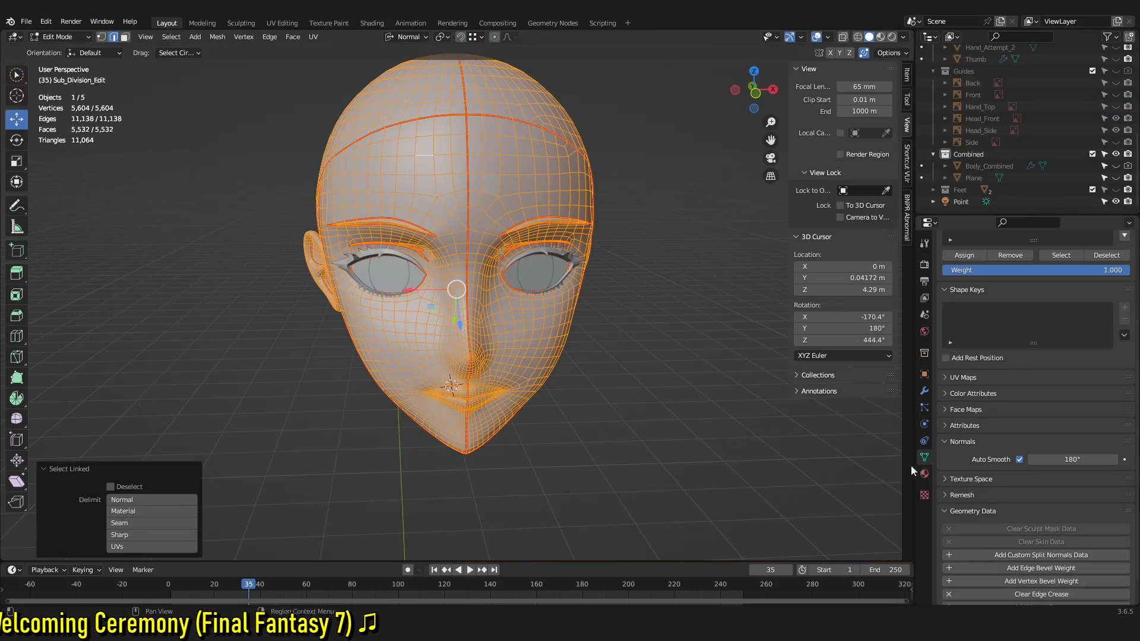
- Select the linked region of the face with the linked selection delimited by Seam
click(576, 406)
middle_drag(615, 406, 559, 295)
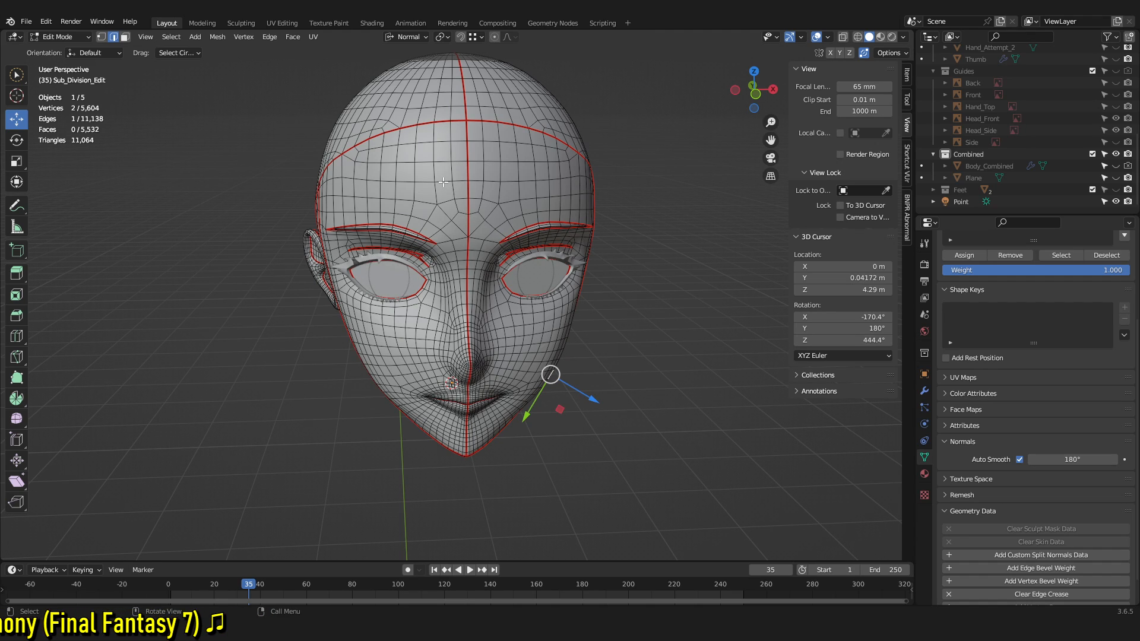
key(l)
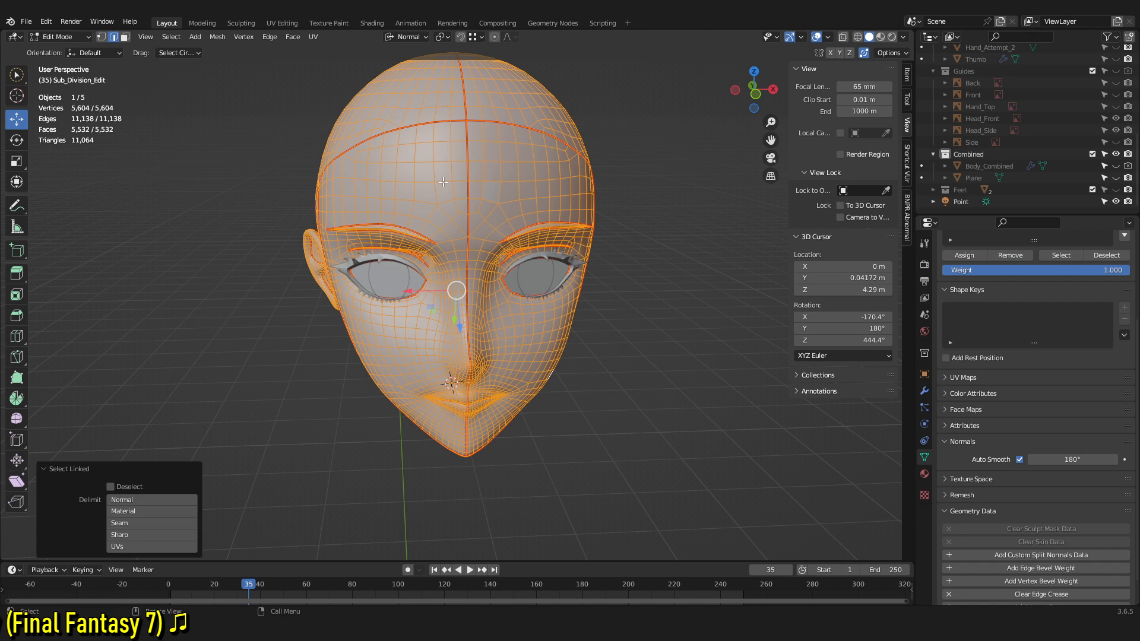
click(138, 525)
middle_drag(391, 223, 480, 219)
key(l)
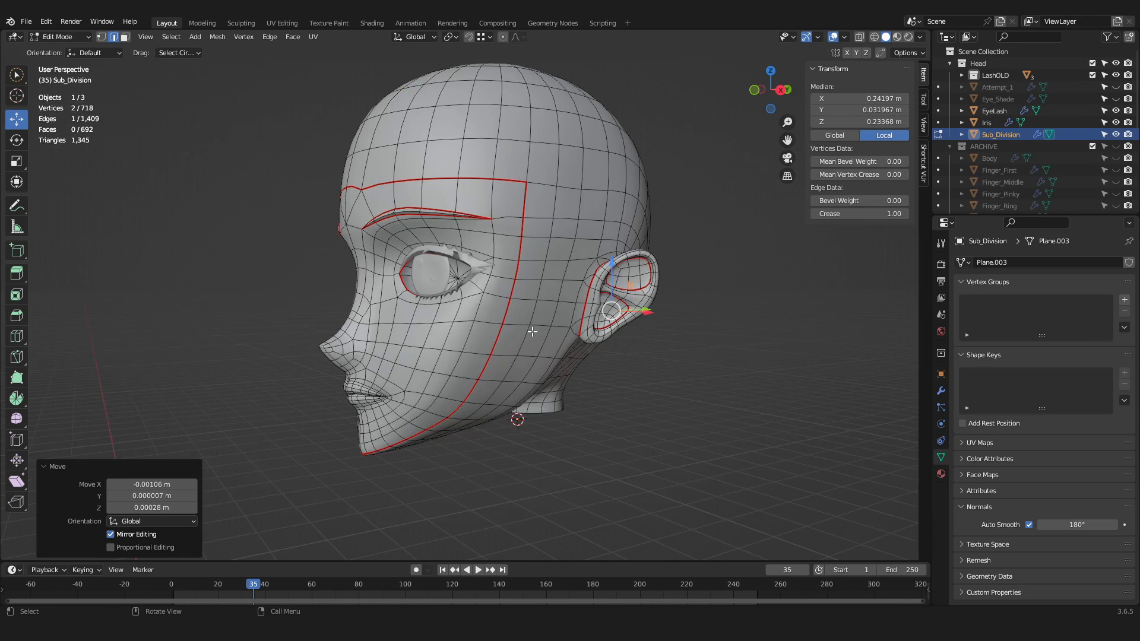
- Switch to the front view, split the viewport vertically and turn the new area into a UV Editor
key(KP_1)
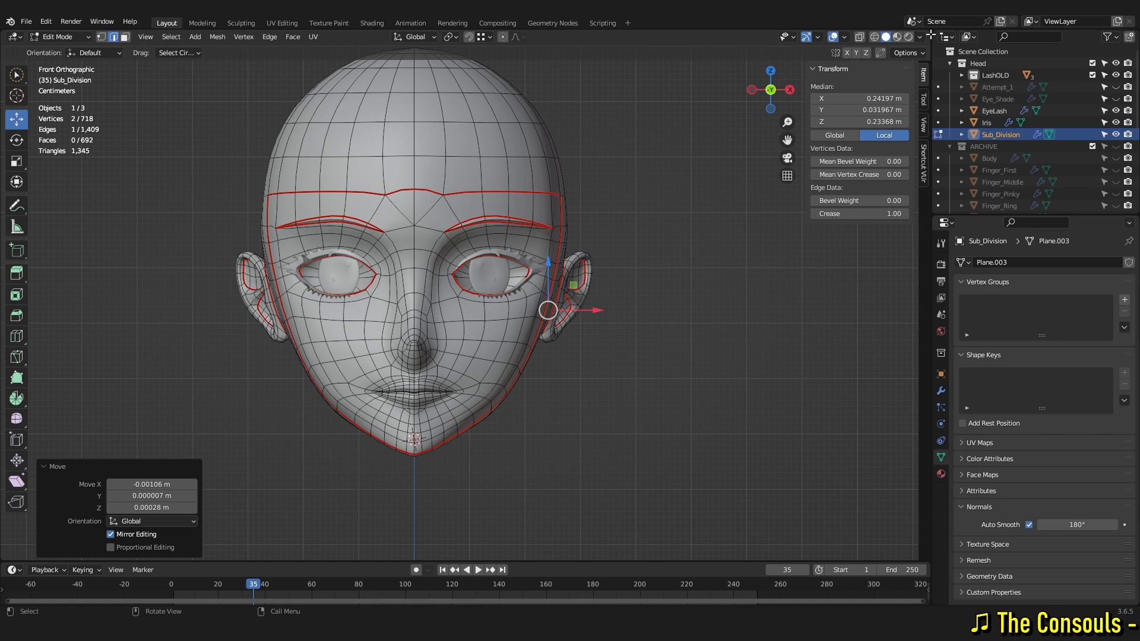
drag(931, 34, 613, 38)
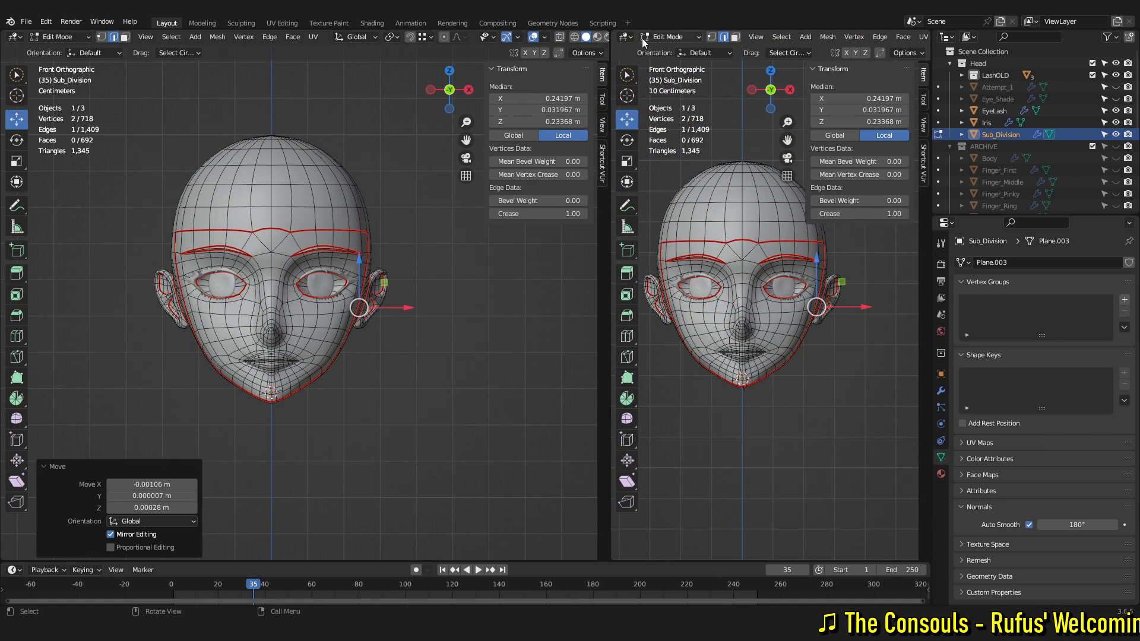
click(645, 38)
click(667, 93)
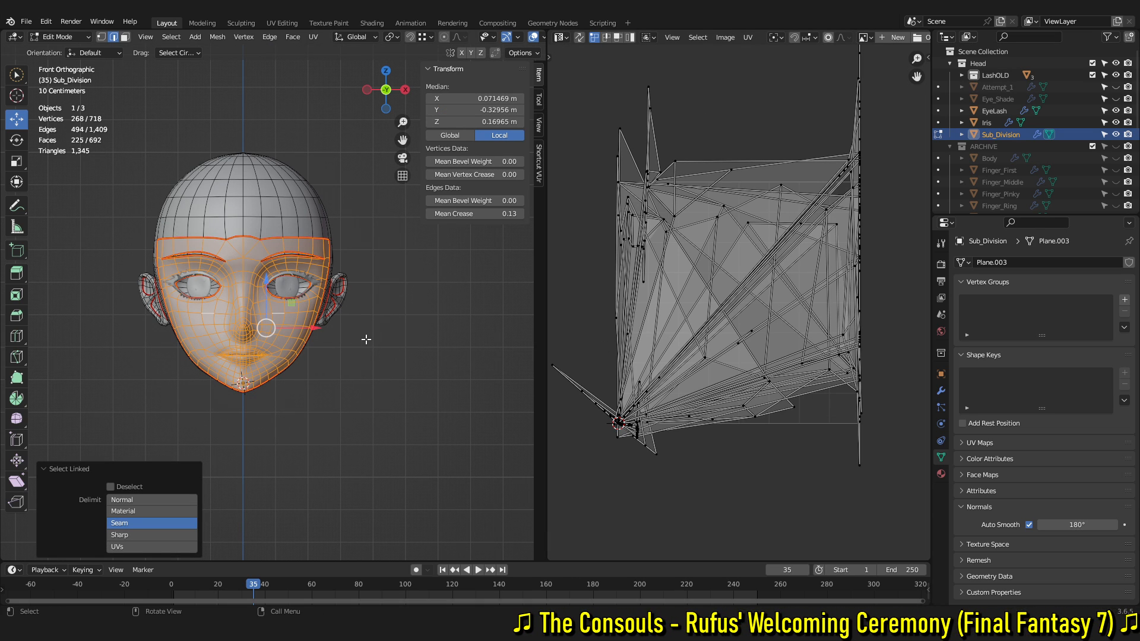
- Unwrap the selected seam-bounded face region of Sub_Division
key(u)
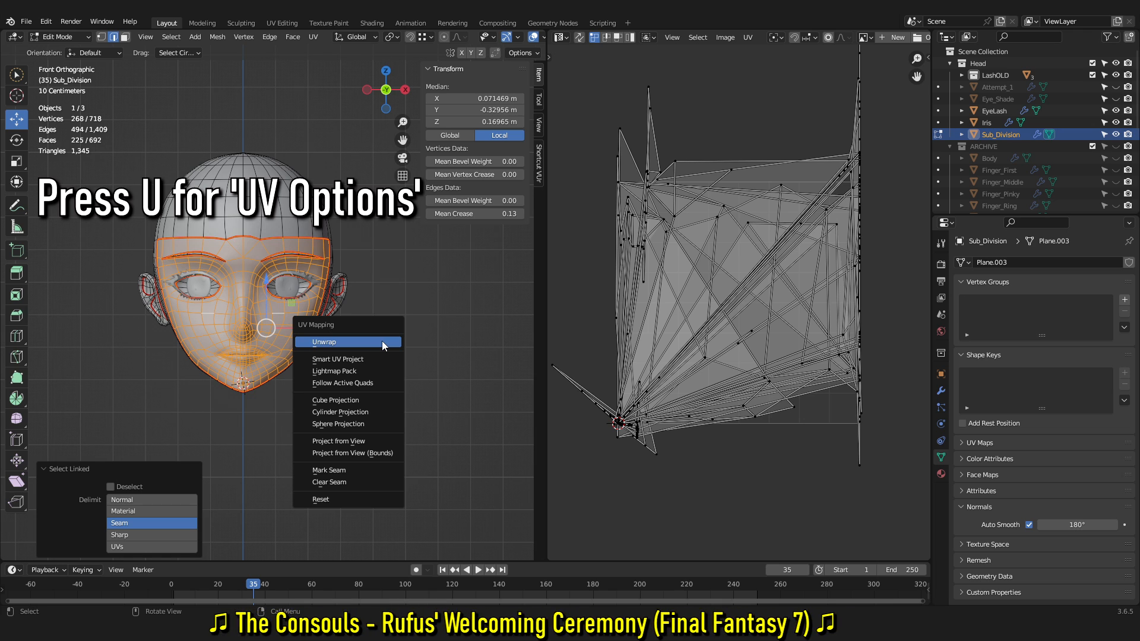
click(382, 341)
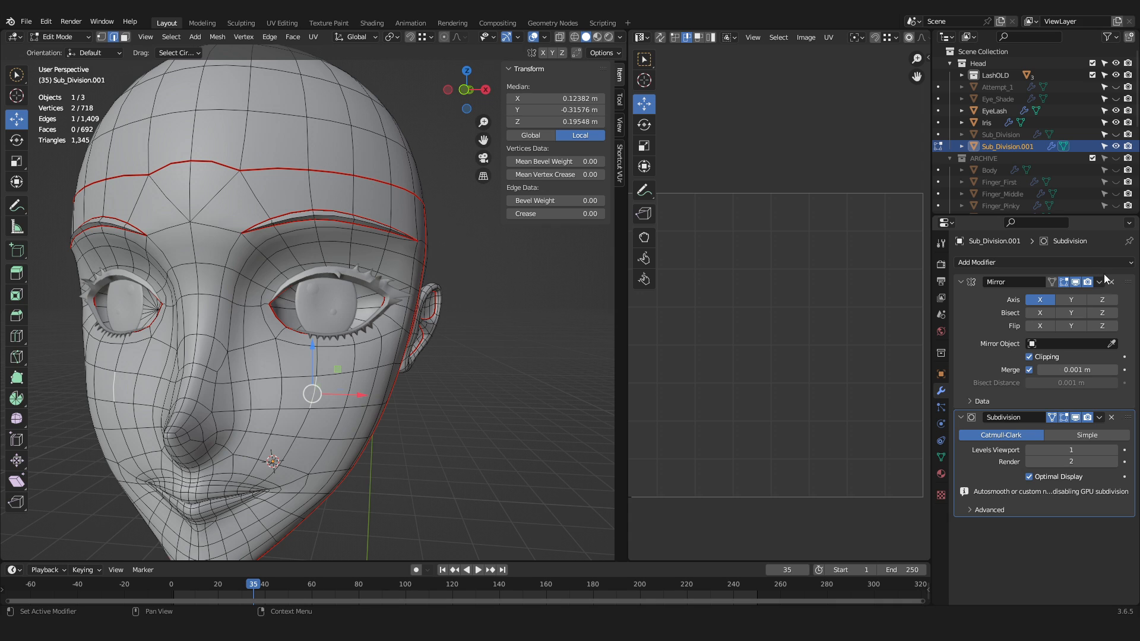
- Apply the Mirror modifier on Sub_Division.001 and unwrap its full seam-bounded face region
scroll(356, 392, down, 3)
key(Tab)
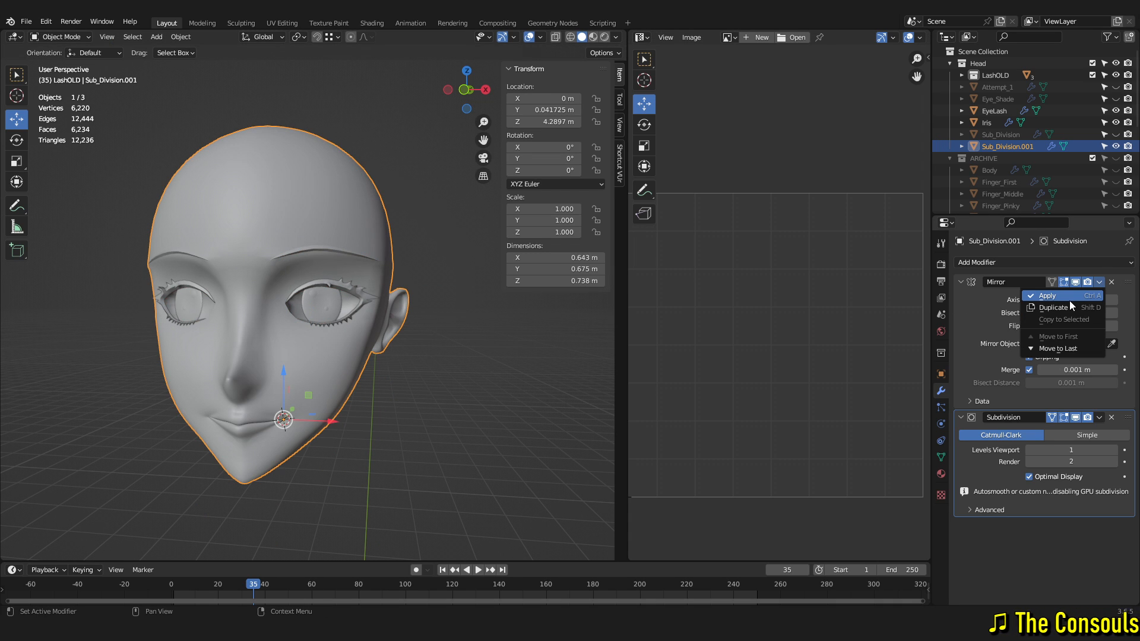
click(1069, 297)
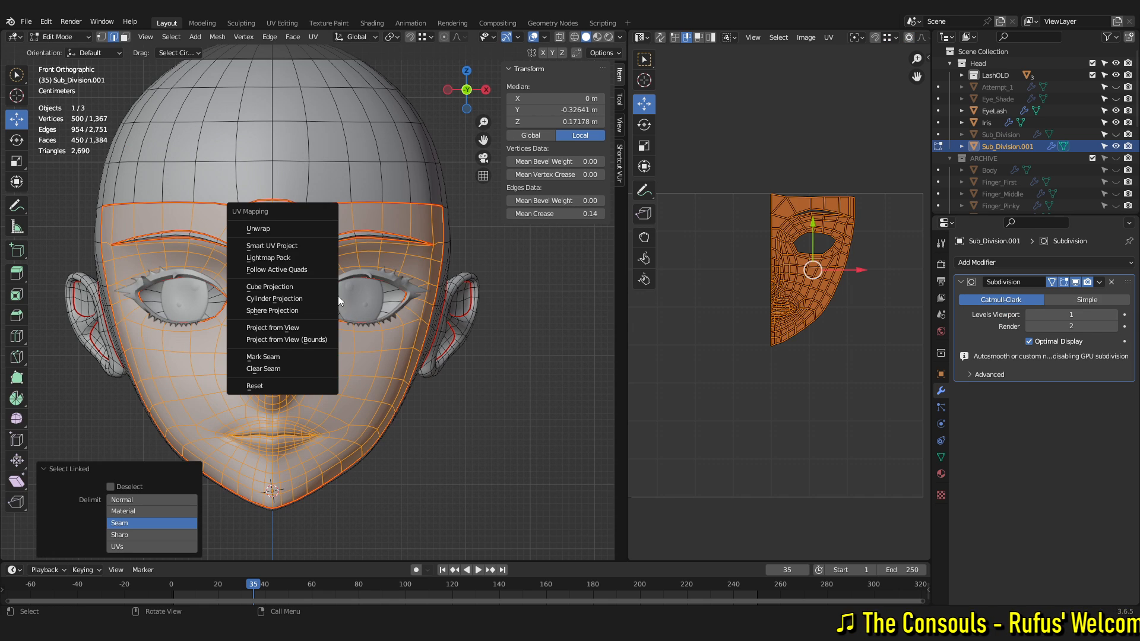
click(280, 231)
scroll(778, 355, down, 1)
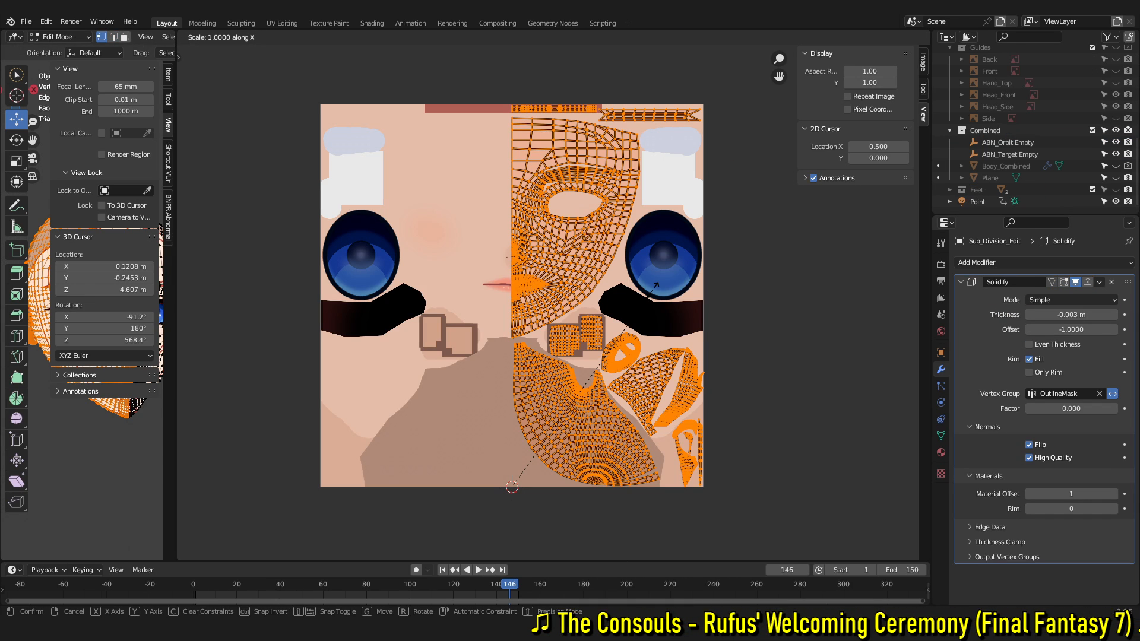
- Mirror the selected UV islands to the other half of the face texture by scaling them -1 along X
key(s)
key(x)
key(minus)
key(1)
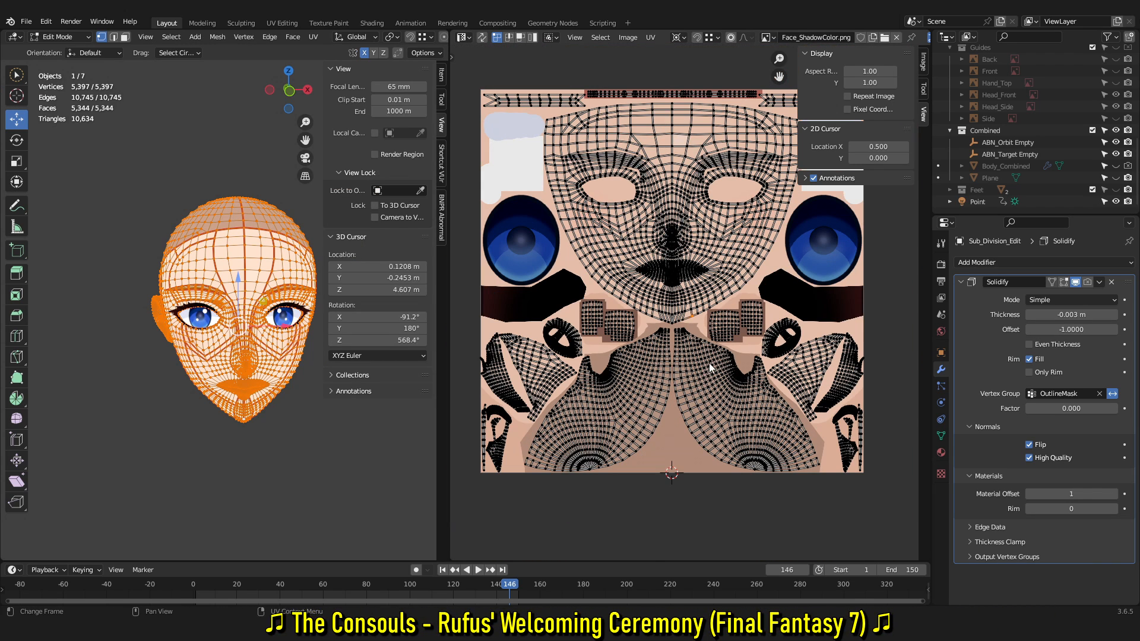
middle_drag(710, 371, 705, 389)
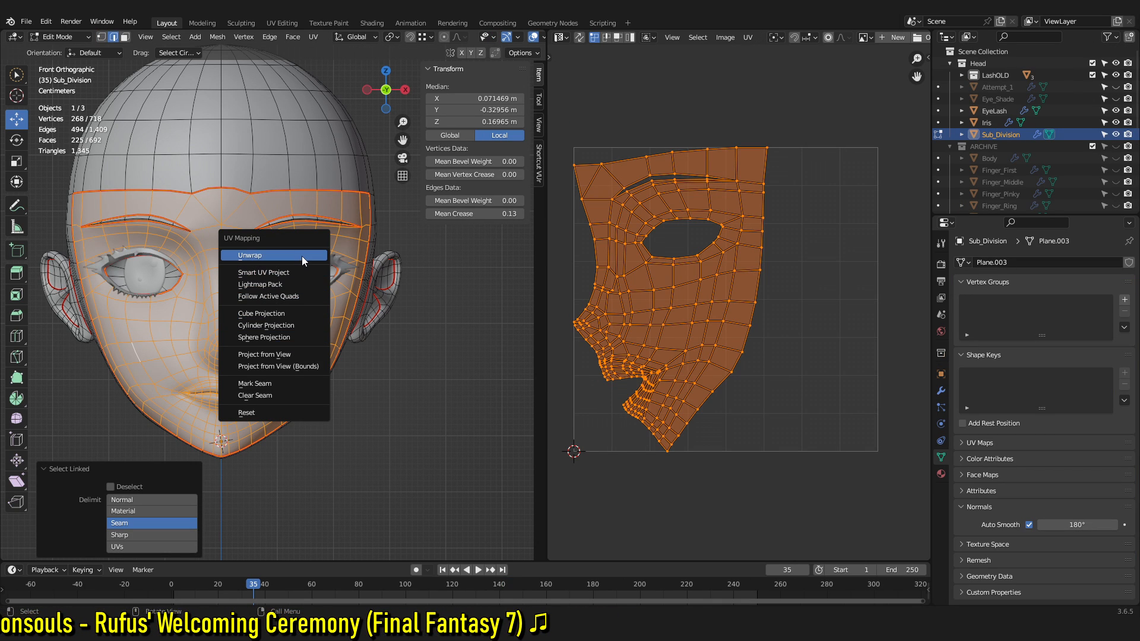
- Unwrap the selected front face region of the half-modelled Sub_Division head
click(302, 255)
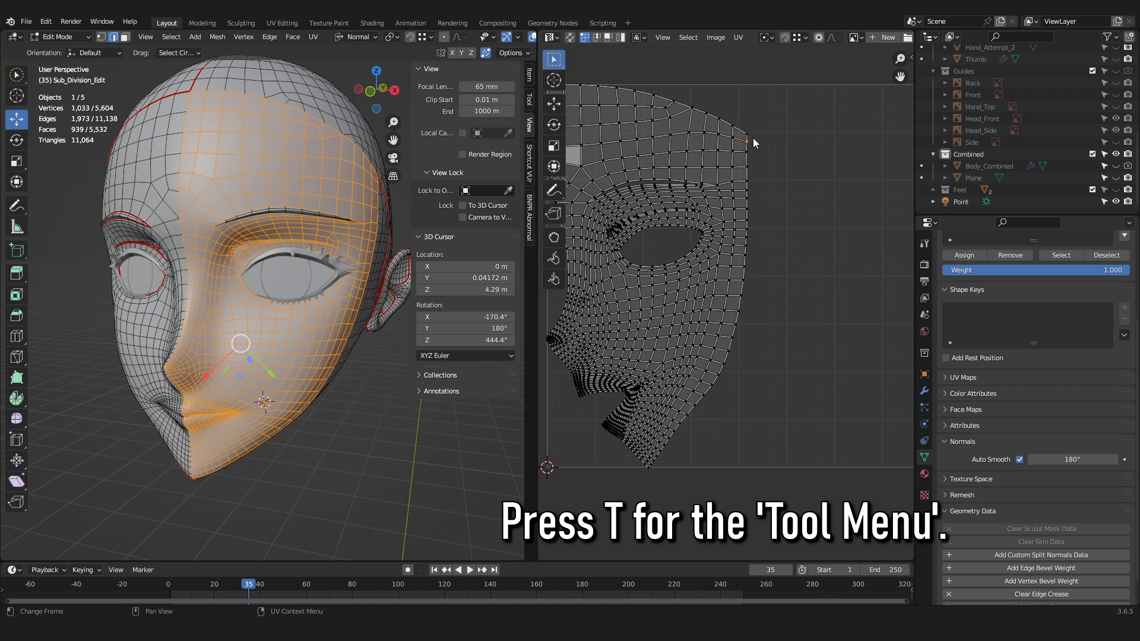
- Try moving a corner vertex of the half-face UV island and rotating the whole island
drag(755, 138, 784, 139)
key(a)
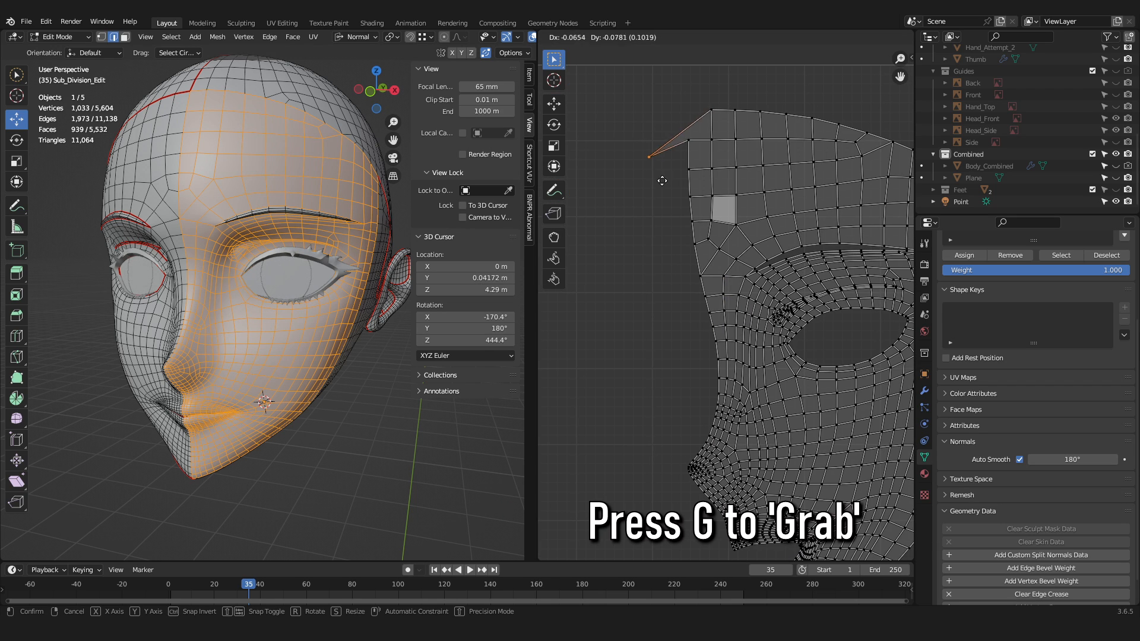
key(r)
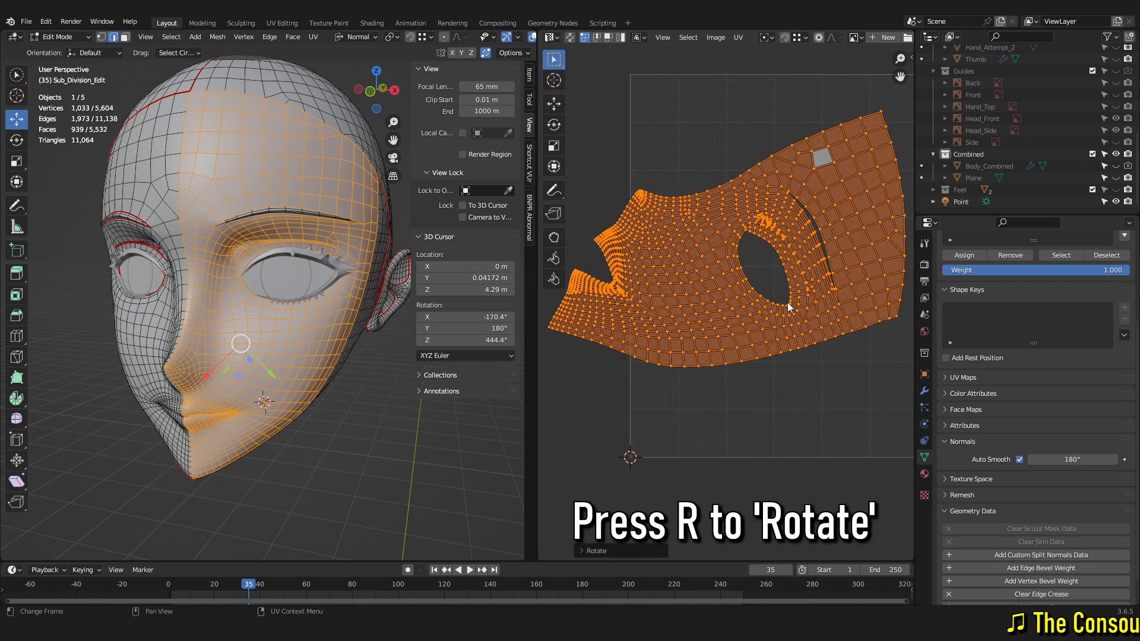
key(r)
right_click(772, 157)
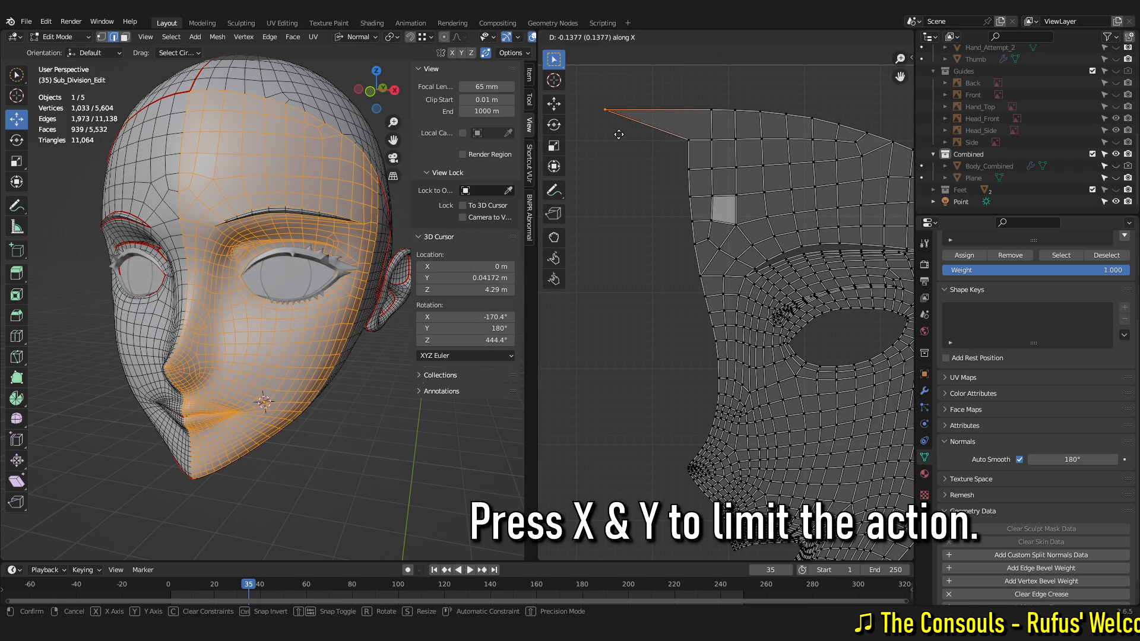
- Move the forehead corner UV vertex along Y and adjust the proportional editing size for the vertex at the nose bridge
key(y)
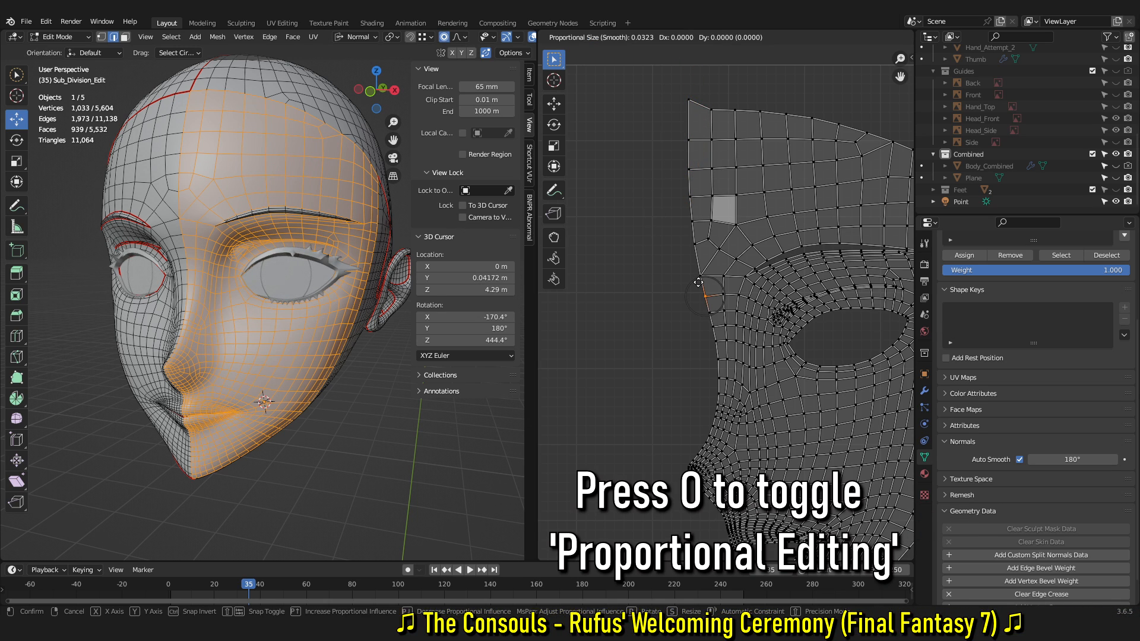
scroll(699, 283, up, 4)
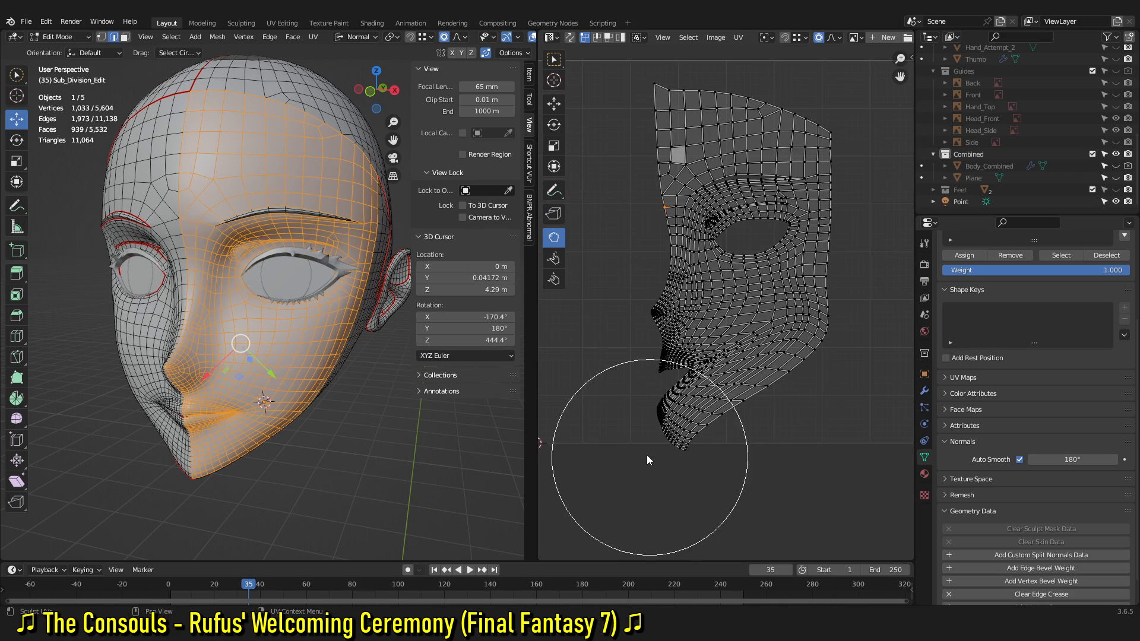
- Reshape the chin, nose and forehead edge of the half-face UV island with the Grab sculpt brush
drag(647, 455, 649, 443)
drag(677, 295, 626, 285)
drag(683, 215, 644, 199)
mouse_move(666, 134)
mouse_down()
mouse_move(647, 141)
mouse_move(657, 162)
mouse_up()
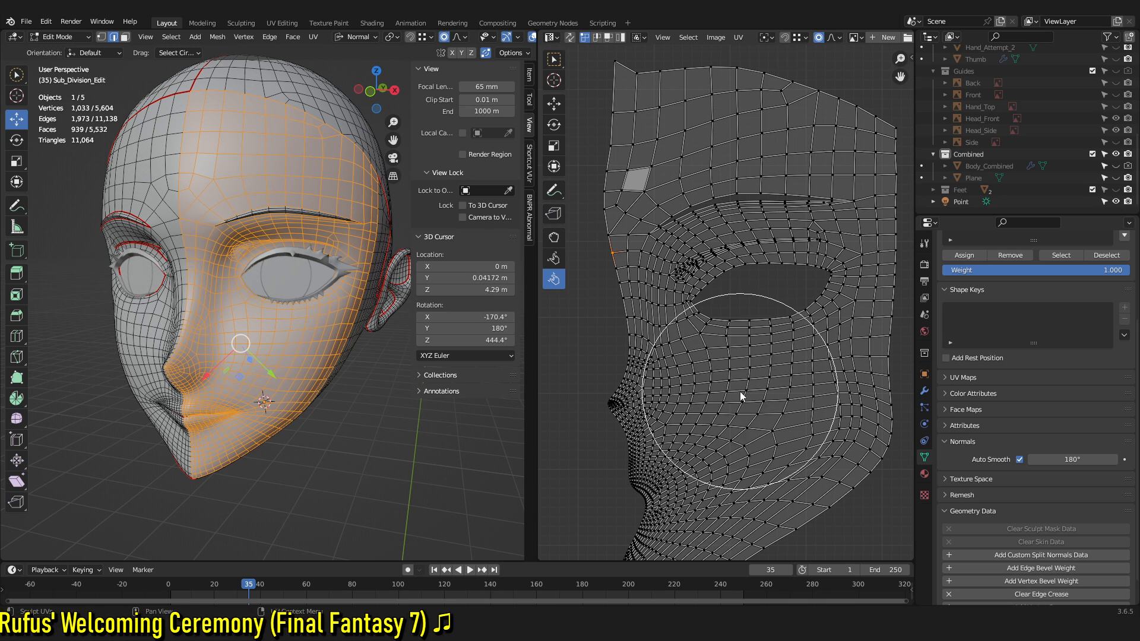
- Pull the UV vertices together at the middle and outer cheek with the Pinch sculpt brush
drag(739, 391, 737, 418)
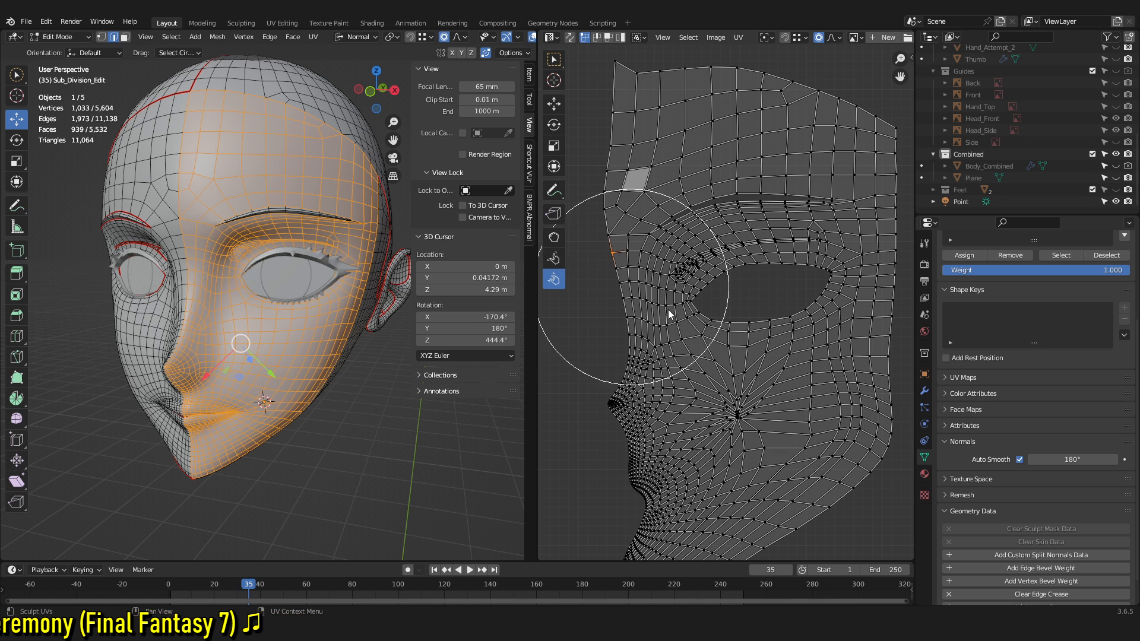
drag(804, 382, 803, 382)
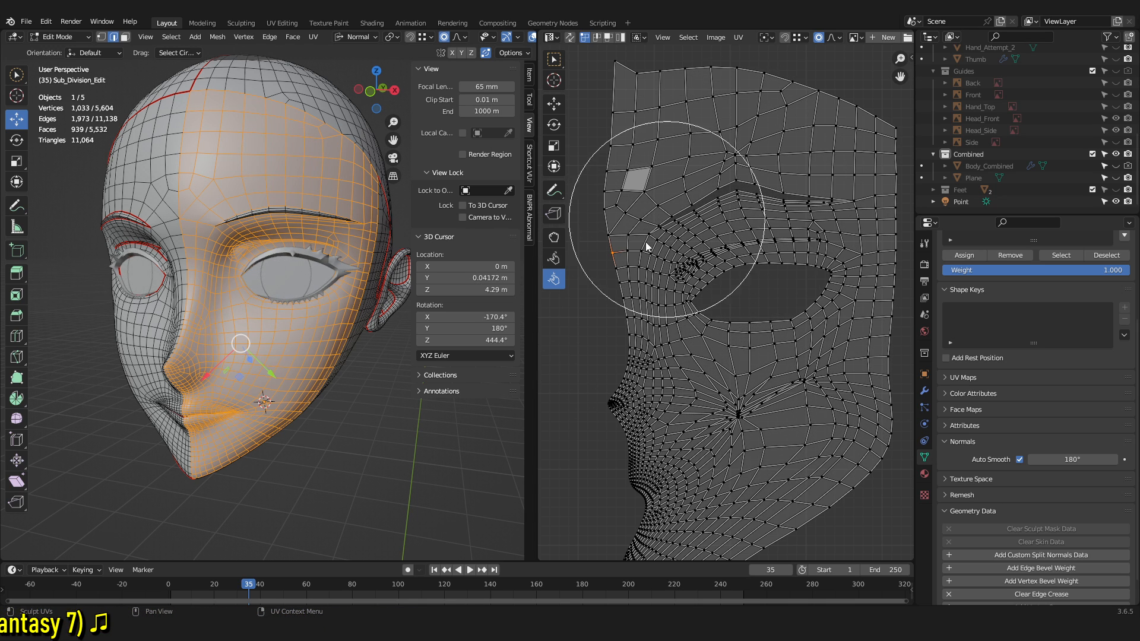
- Undo the last two sculpt strokes on the half-face UV island
key(ctrl+z)
key(ctrl+z)
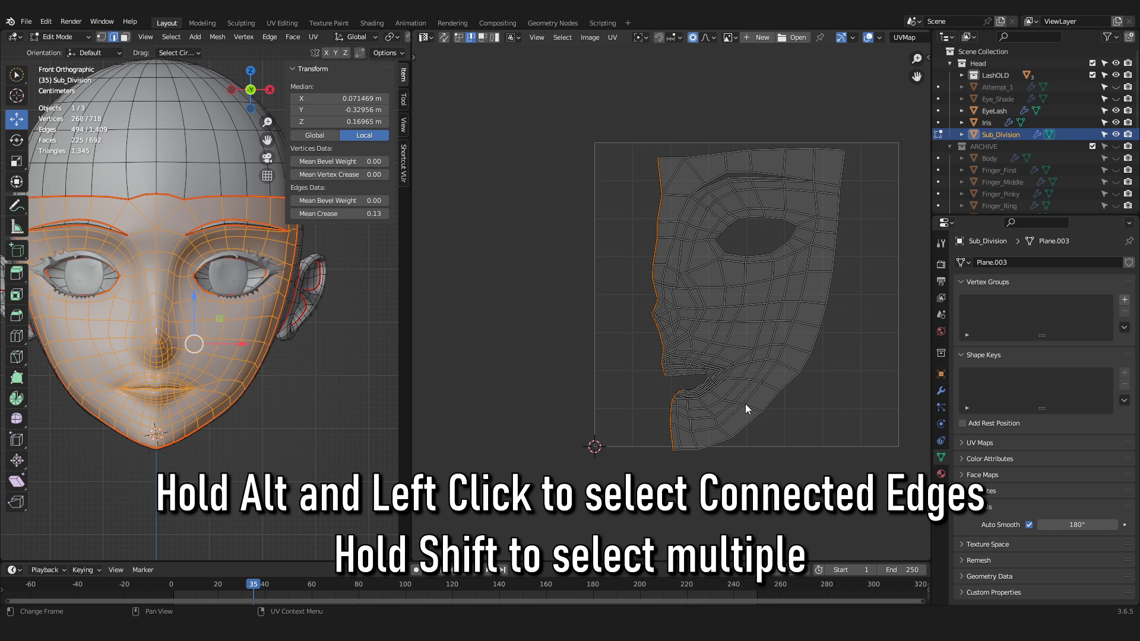
- Flatten the half-face UV island's centre-line edges by scaling them to 0 along X, and straighten the denser mesh's centre line with Align X
key(s)
key(x)
key(0)
key(Return)
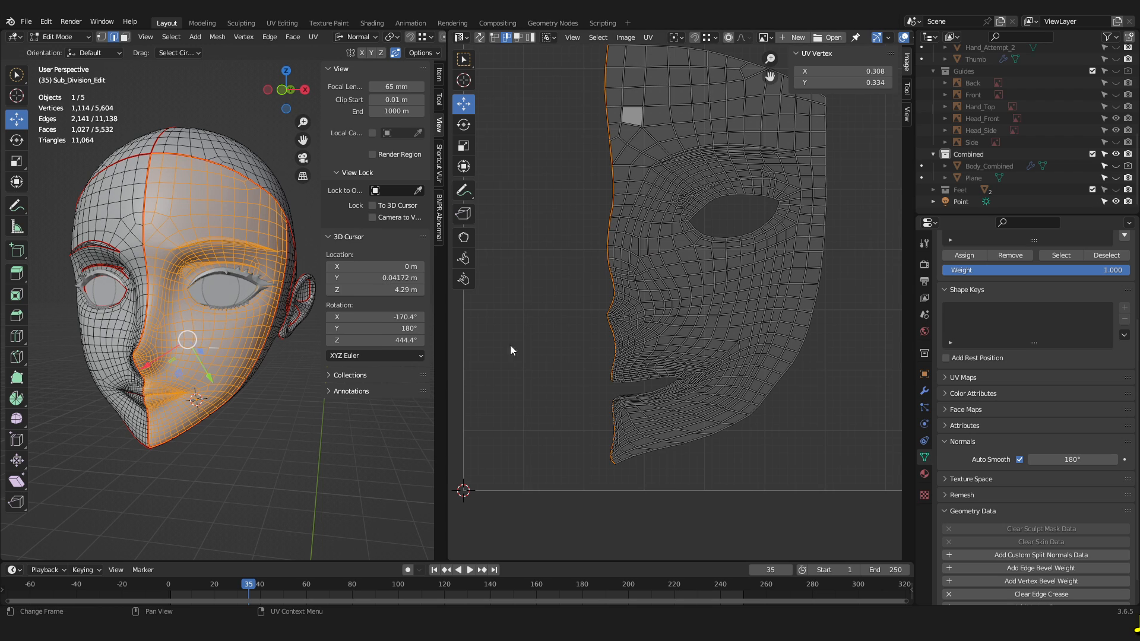
right_click(626, 251)
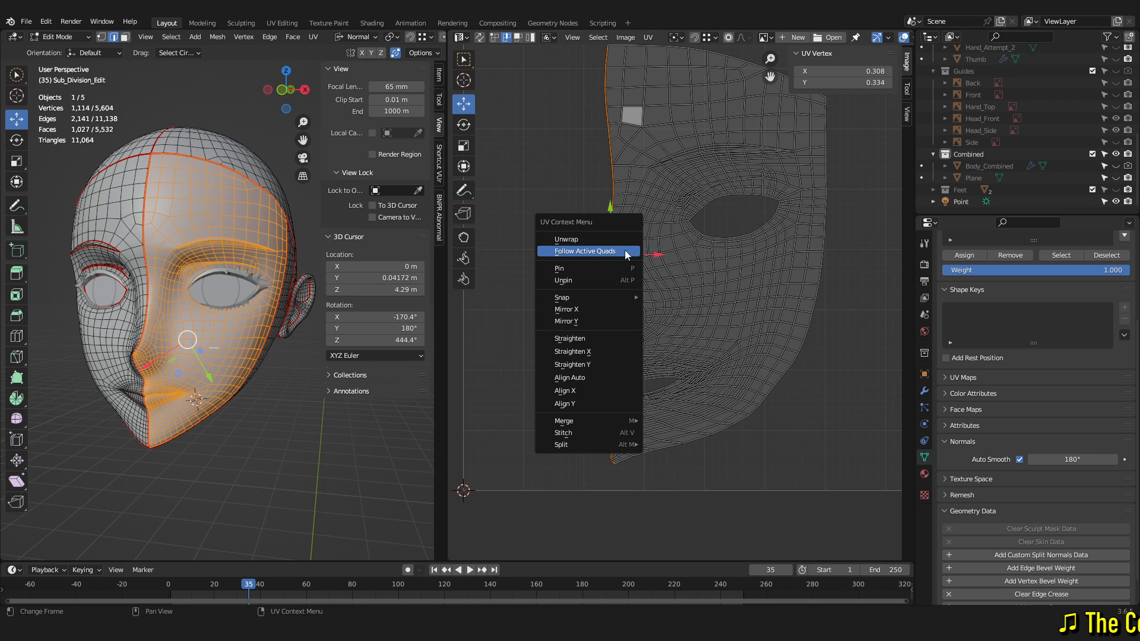
click(601, 392)
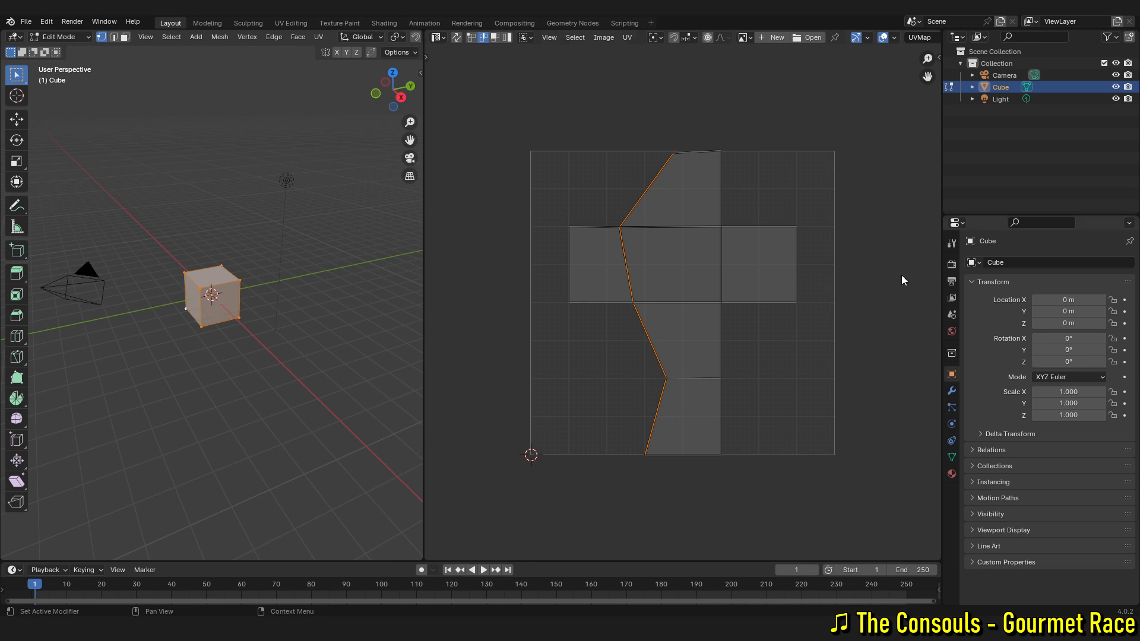
- Try Align Vertically on the cube's jagged UV edge line, undo it, and apply Align Auto to the same edges
right_click(644, 295)
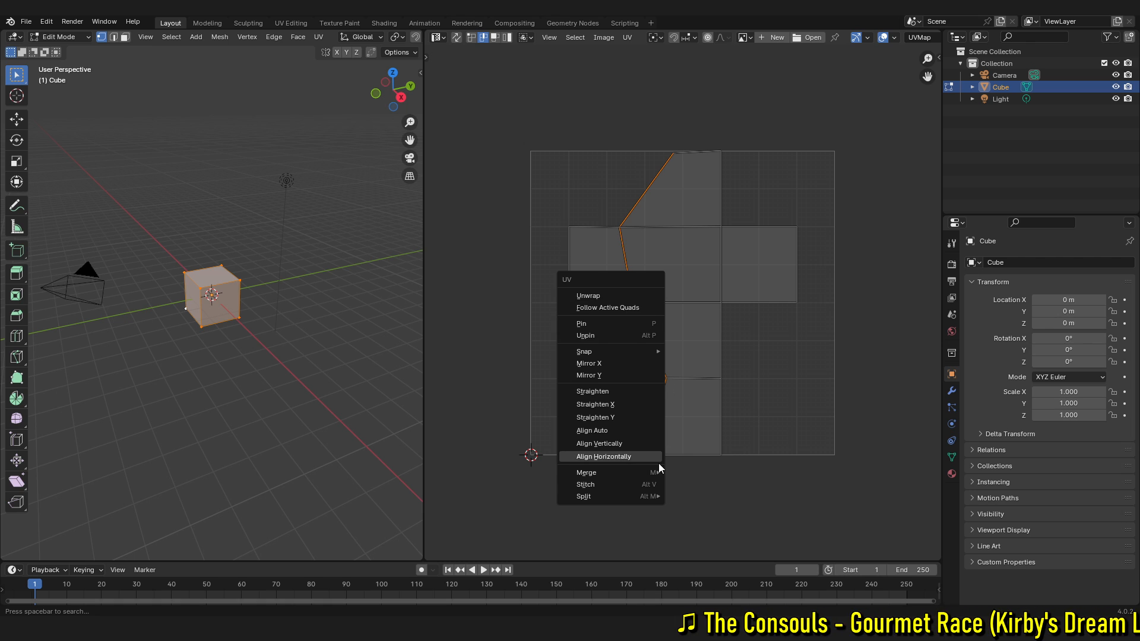
click(644, 441)
key(ctrl+z)
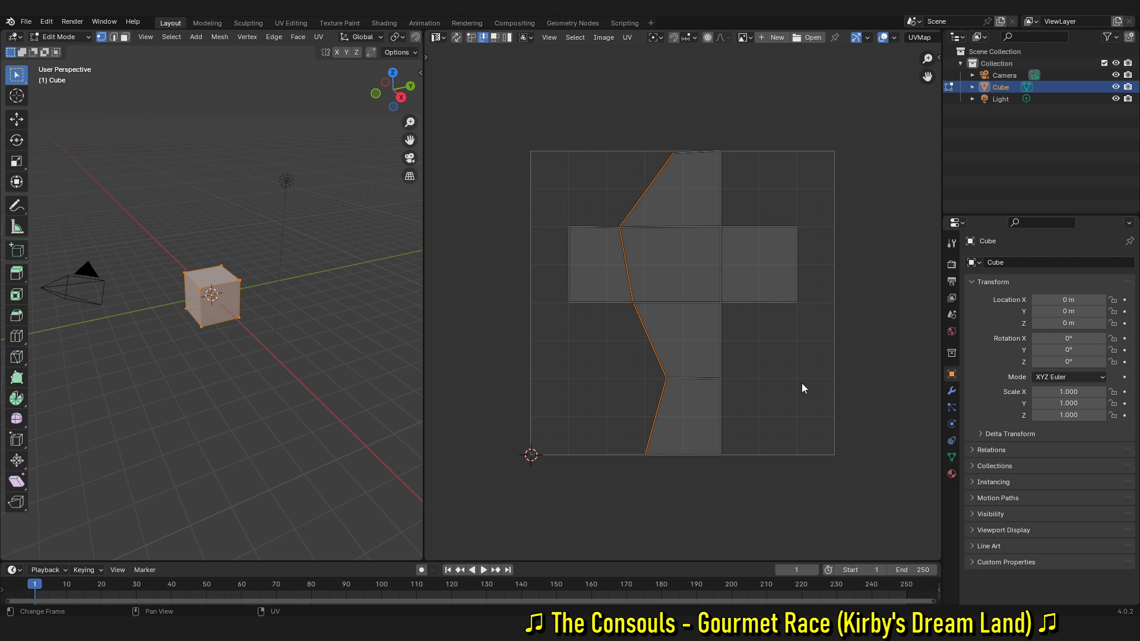
right_click(678, 299)
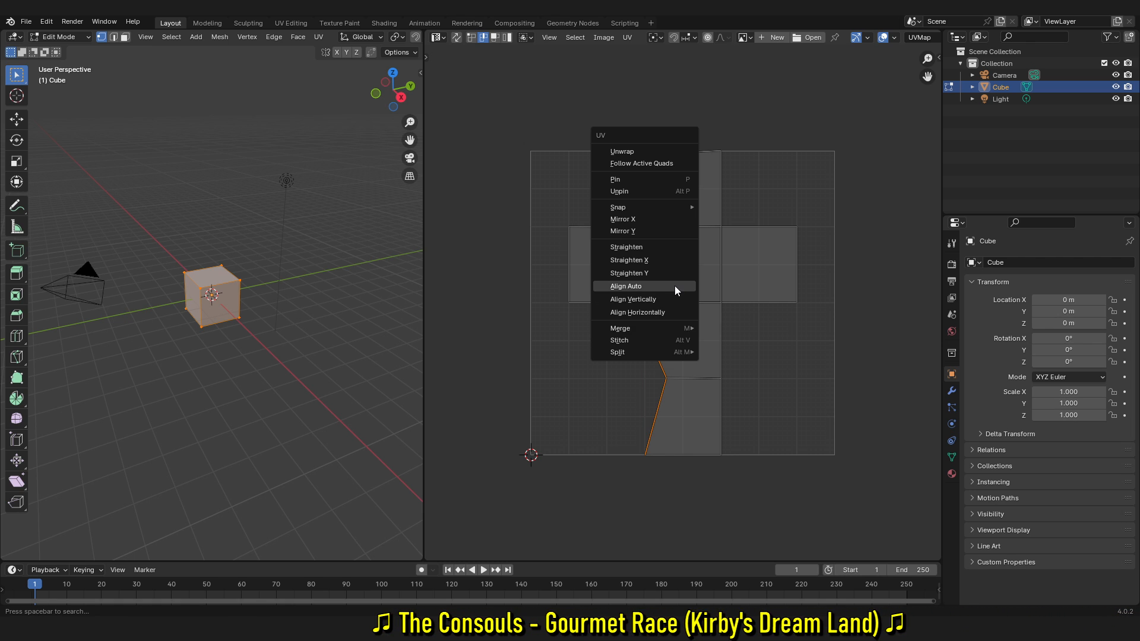
click(675, 286)
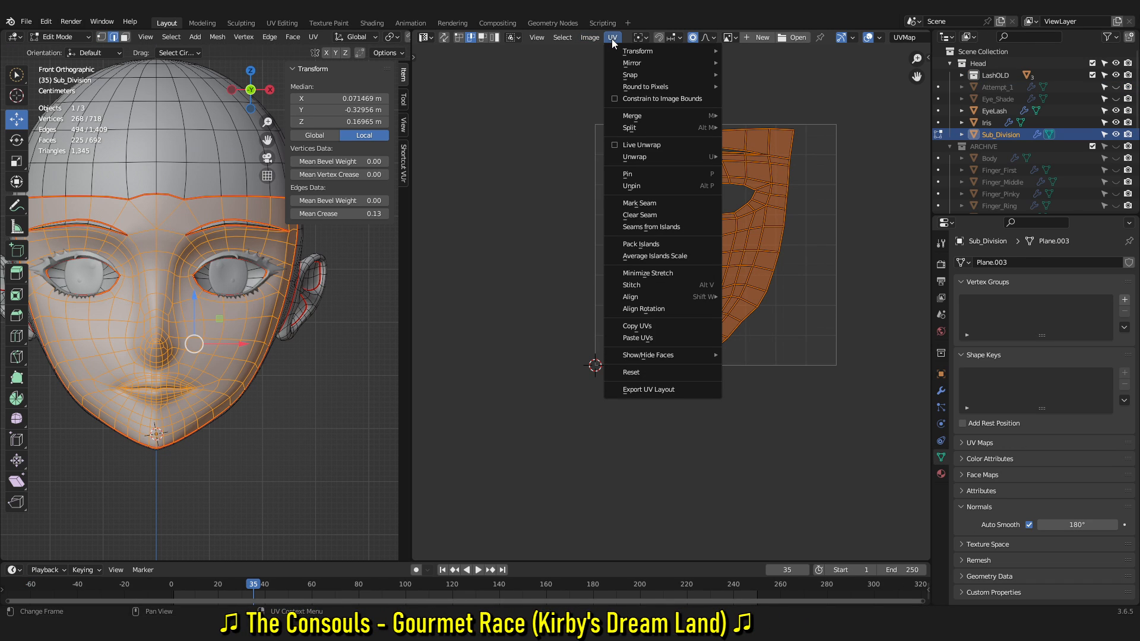
- Apply Minimize Stretch to the half-face UV island with Fill Holes off, 79 iterations and a Blend of 0
click(678, 272)
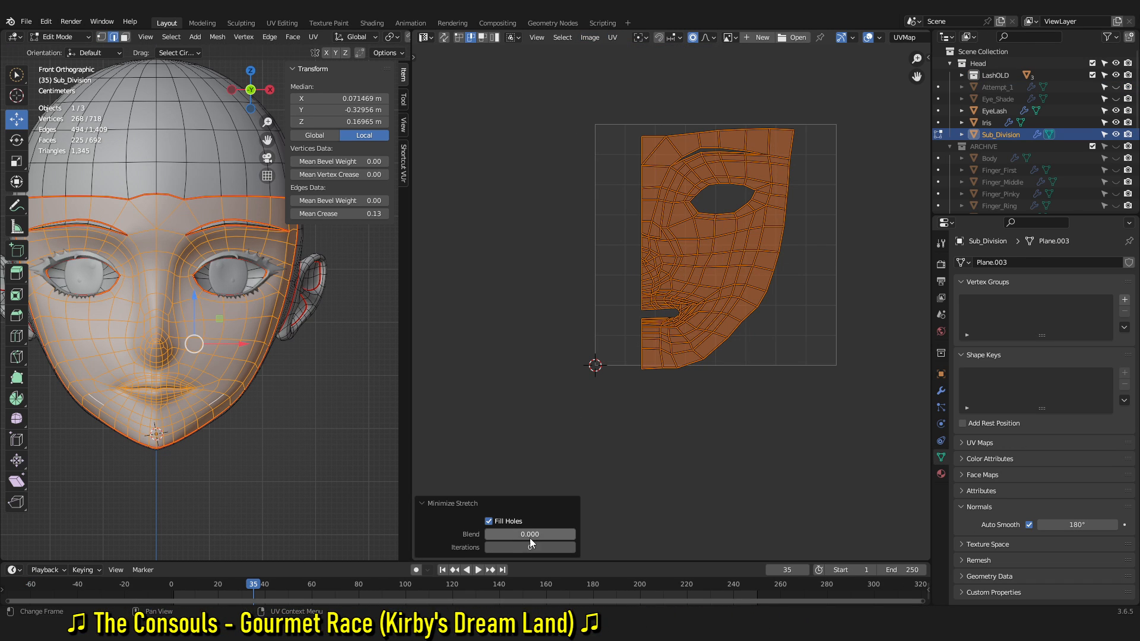
click(488, 520)
drag(502, 534, 573, 534)
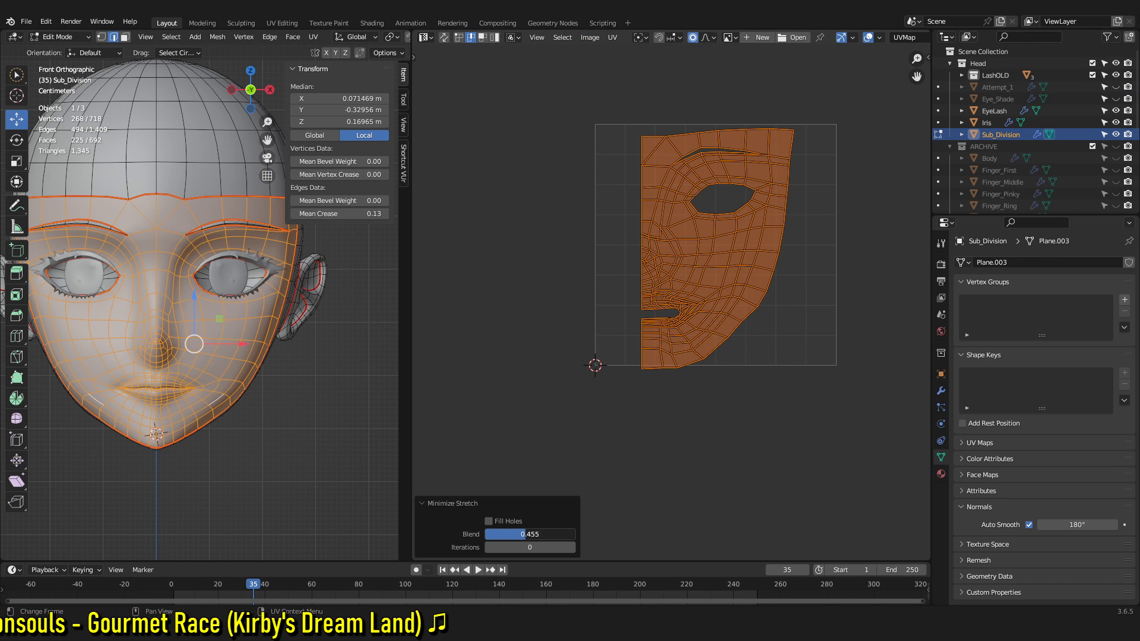
drag(498, 548, 523, 548)
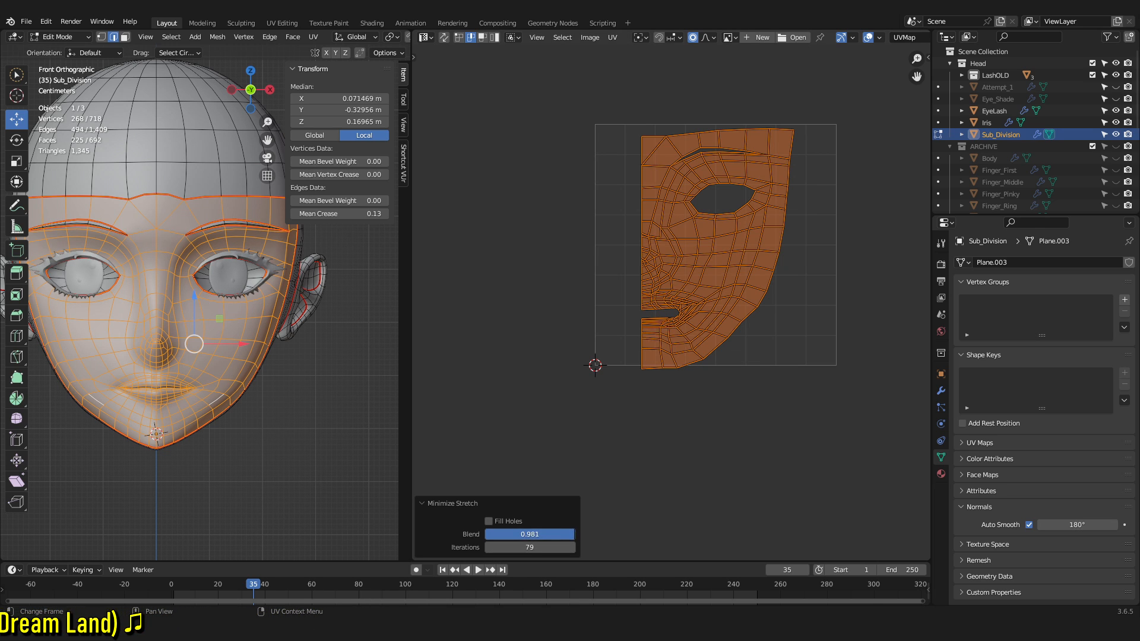
drag(573, 534, 486, 534)
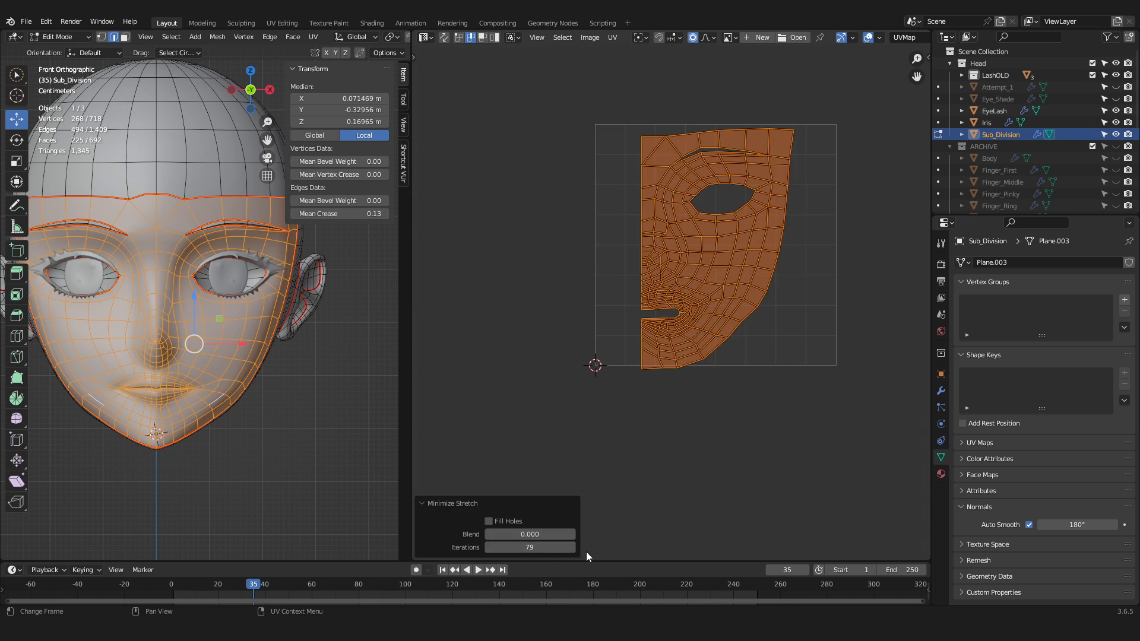
- Move two lower-lip edges of the half-face UV island slightly upward with proportional editing to narrow the mouth opening
key(g)
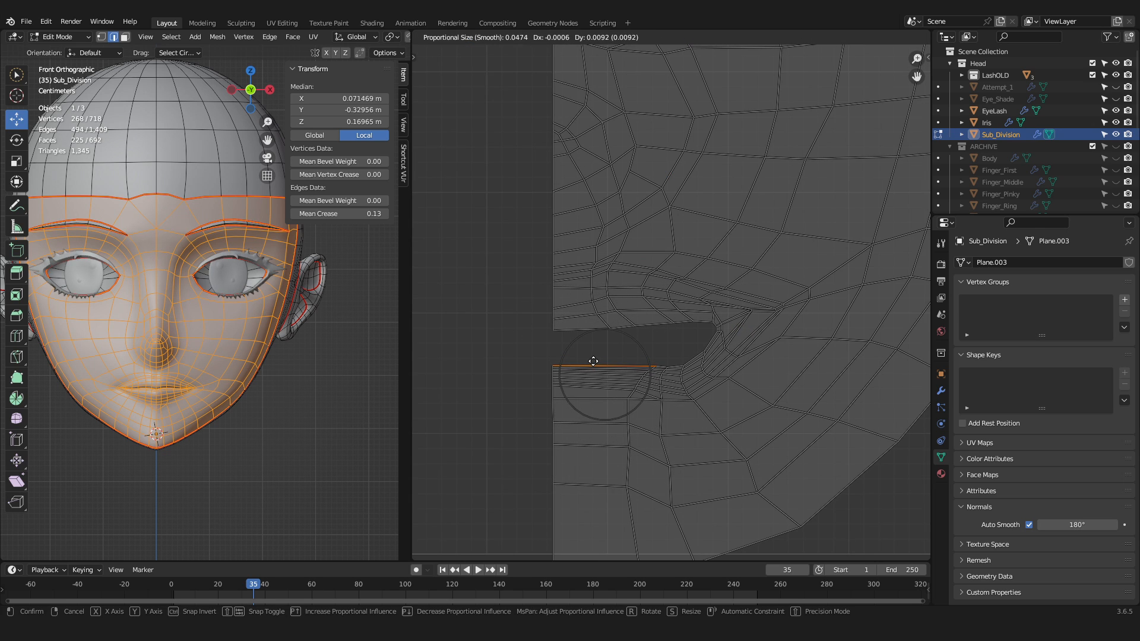
click(593, 360)
click(679, 370)
key(g)
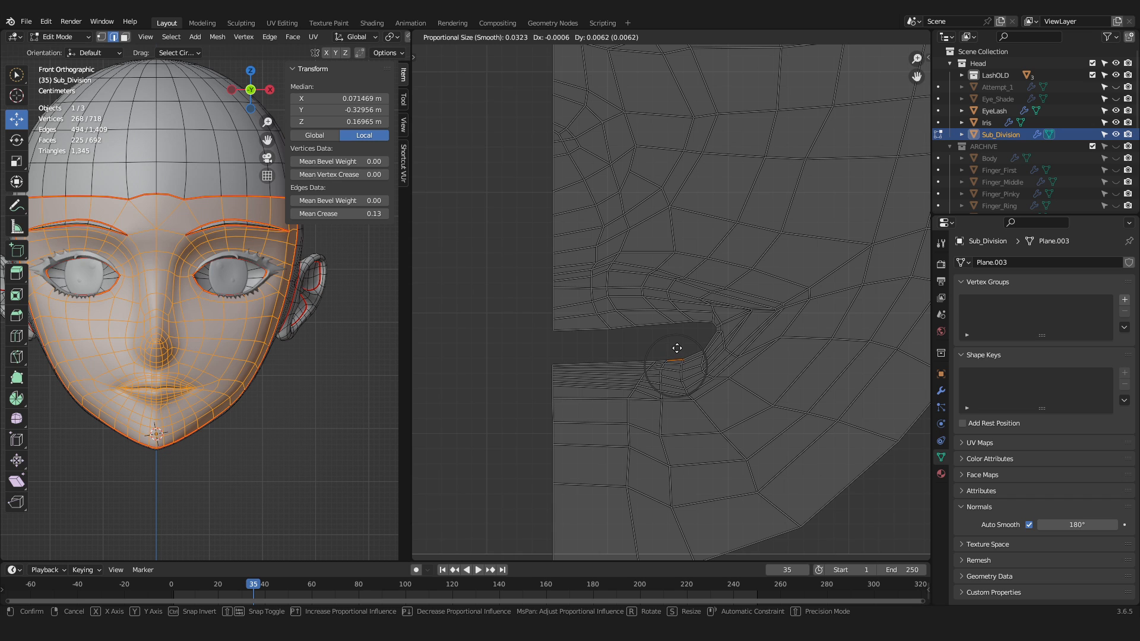
click(679, 351)
key(1)
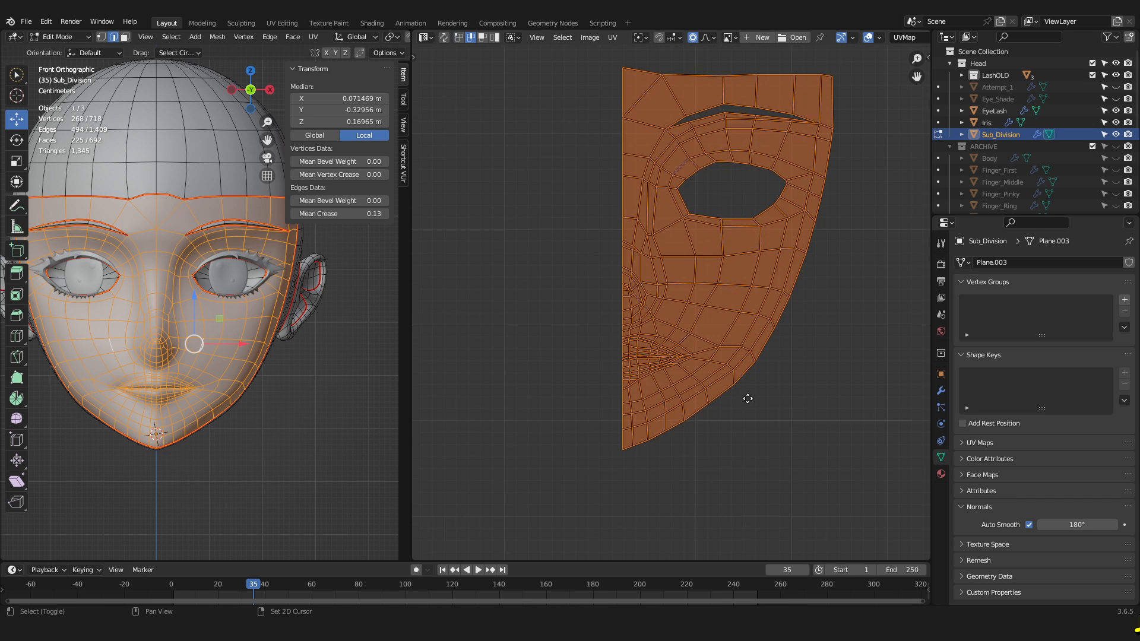
- Align the viewport to the front, unwrap the selected half face with Project from View, and select all the resulting UVs
scroll(774, 350, up, 1)
scroll(659, 189, down, 1)
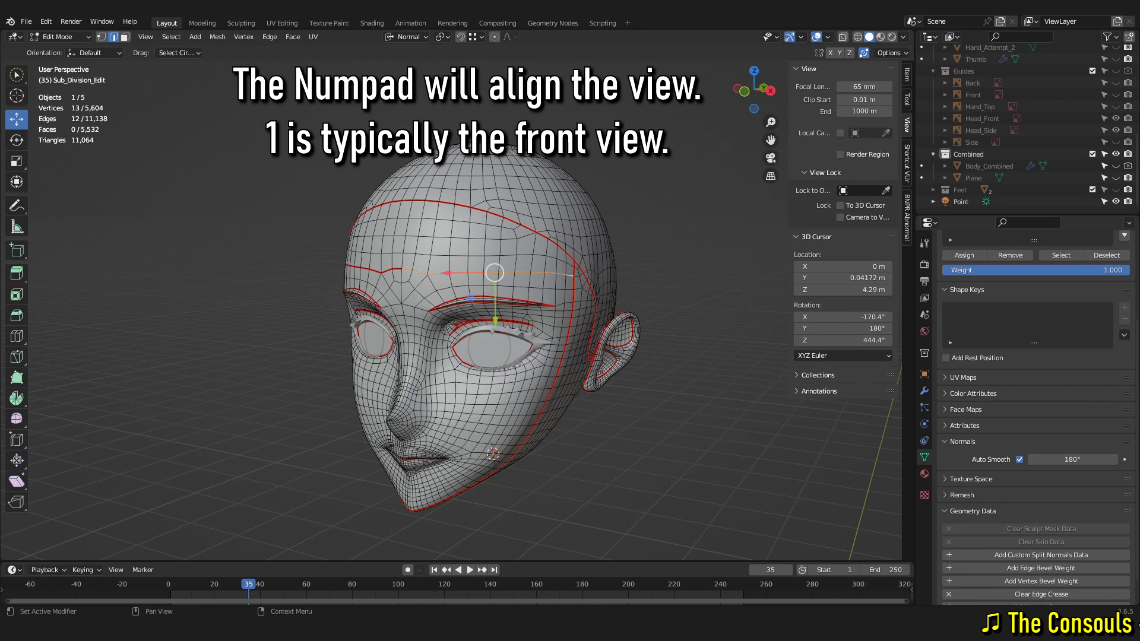
click(745, 94)
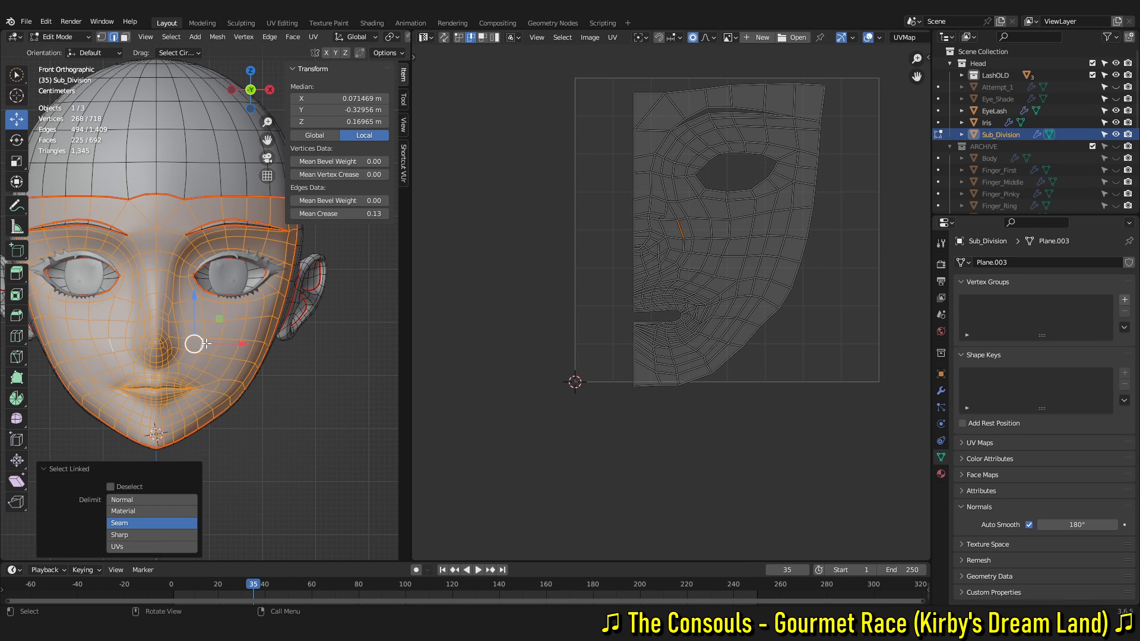
key(u)
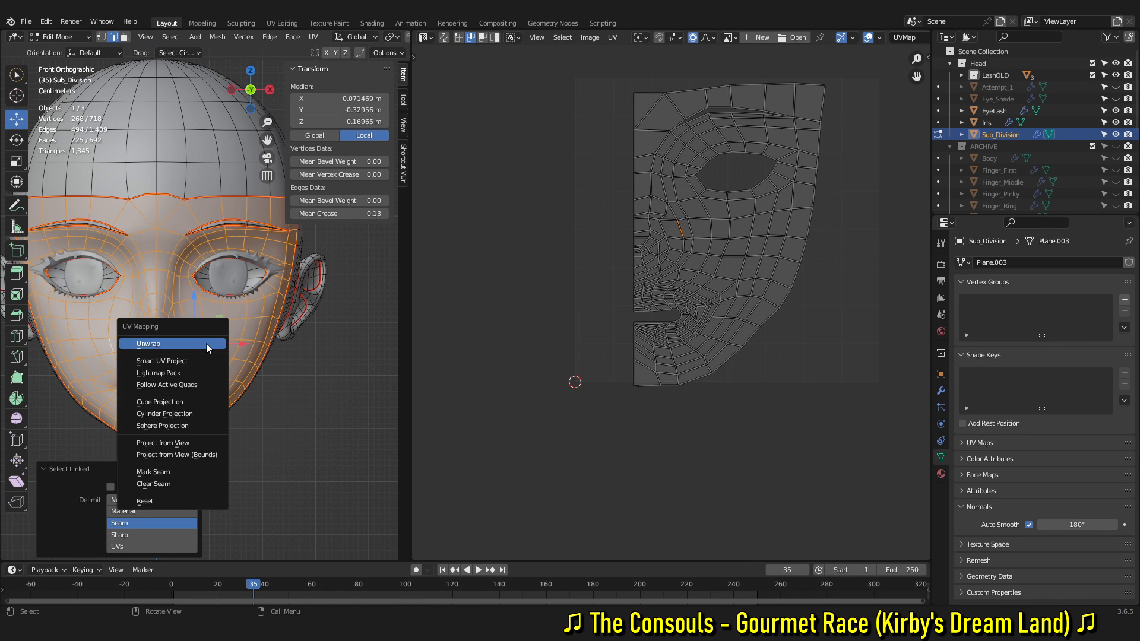
click(194, 442)
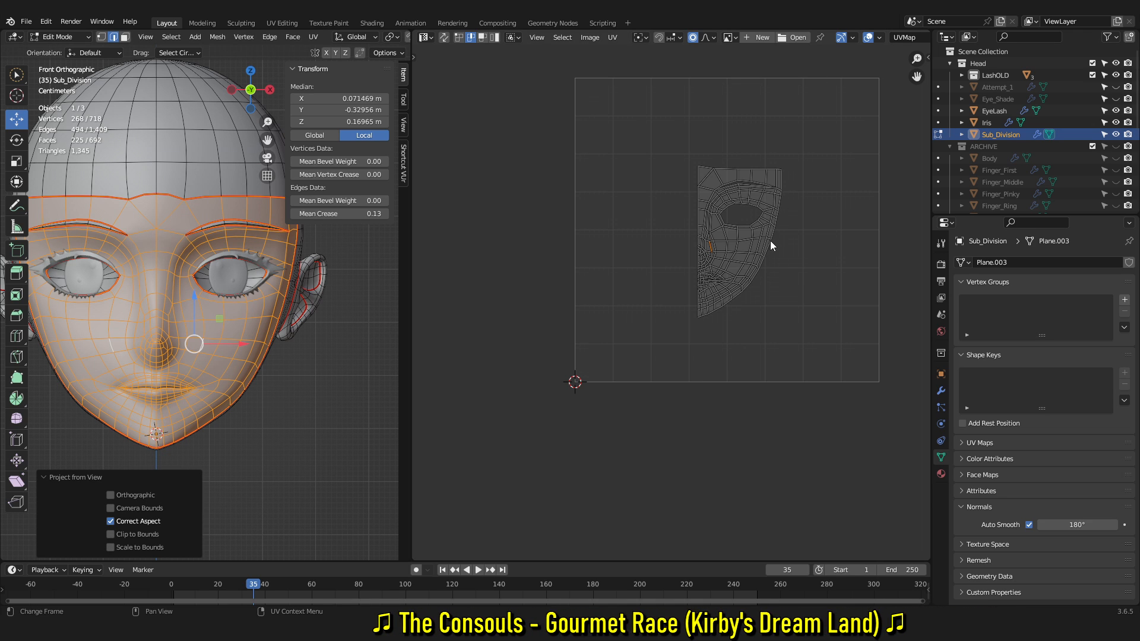
key(a)
scroll(750, 240, up, 4)
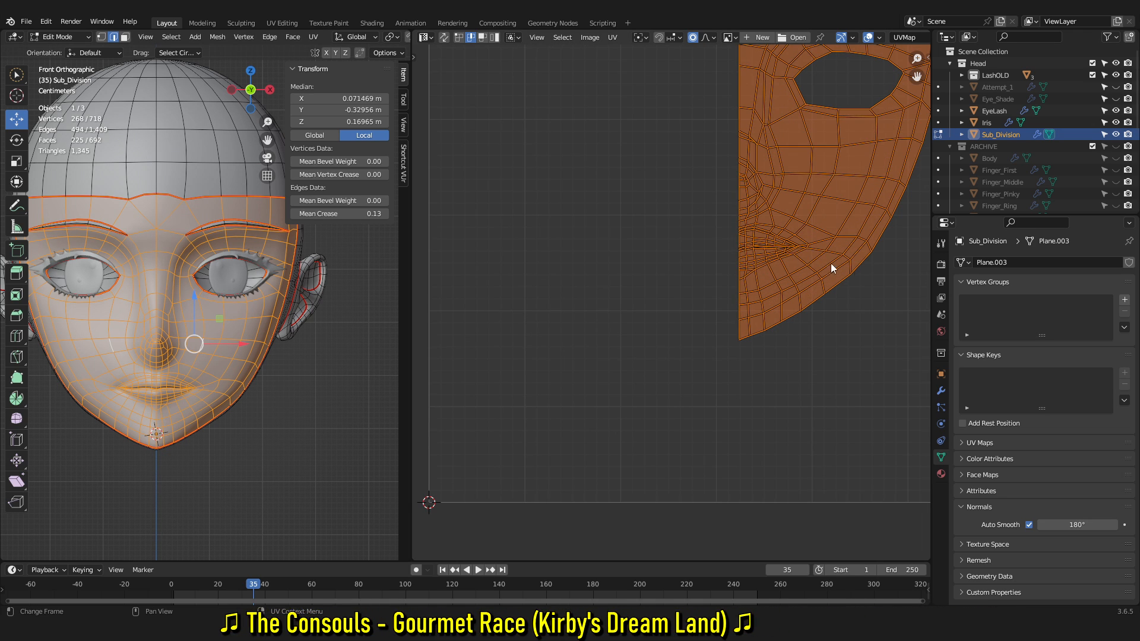
middle_drag(865, 285, 747, 395)
scroll(774, 350, up, 1)
scroll(685, 229, down, 1)
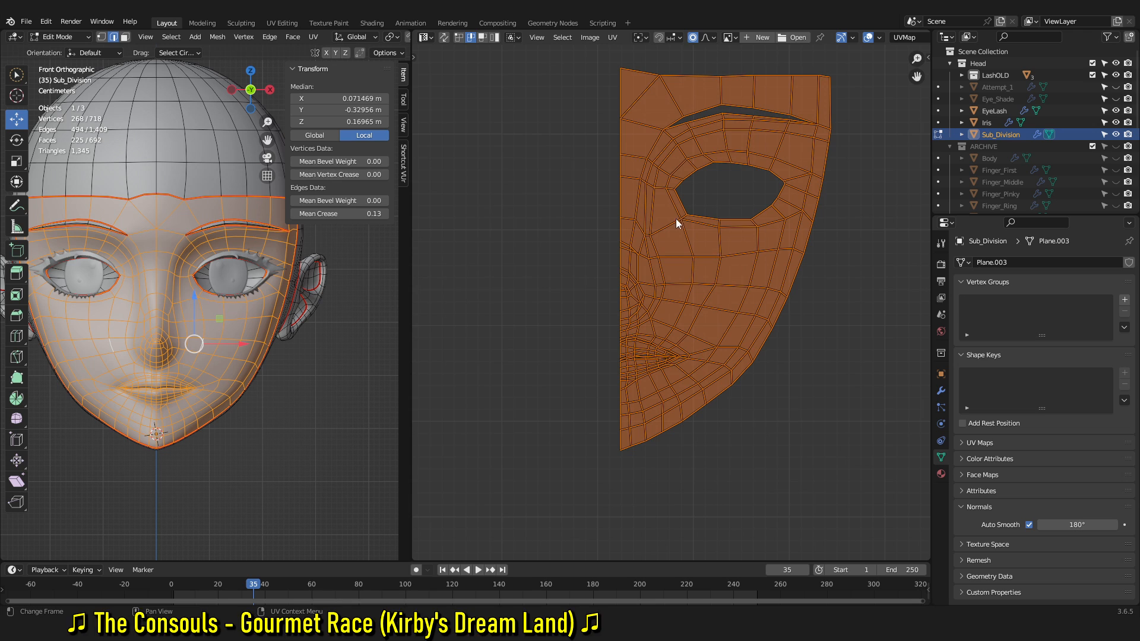
- Move the upper lip's centre UV vertex upward along Y with proportional editing, and start moving the neighbouring lip edge to part the mouth
scroll(651, 350, up, 7)
click(506, 392)
key(g)
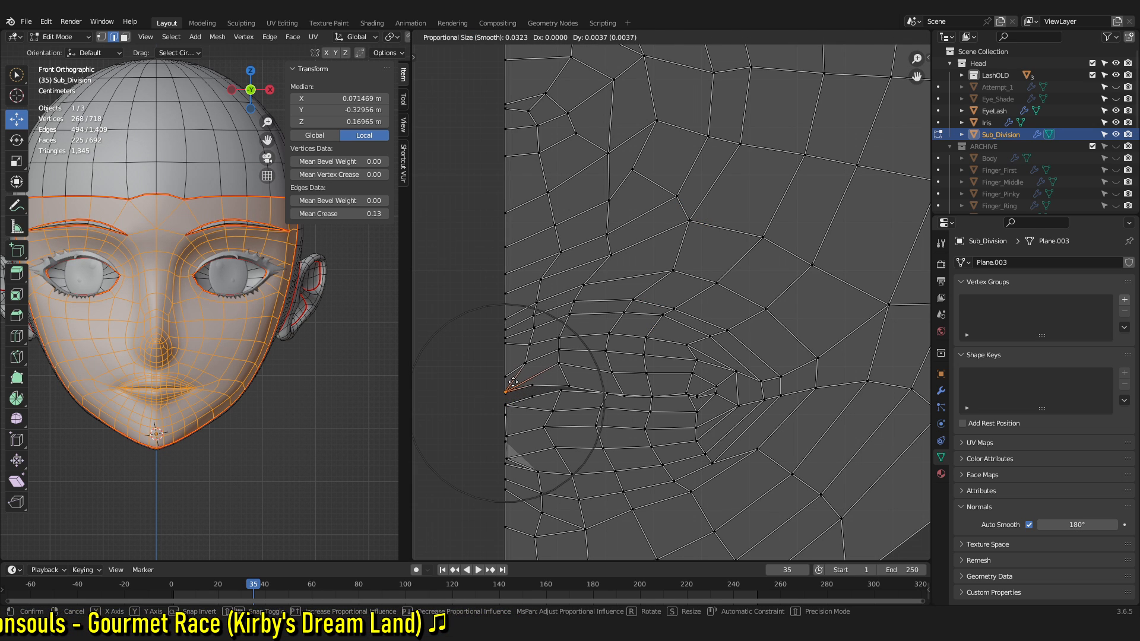
key(y)
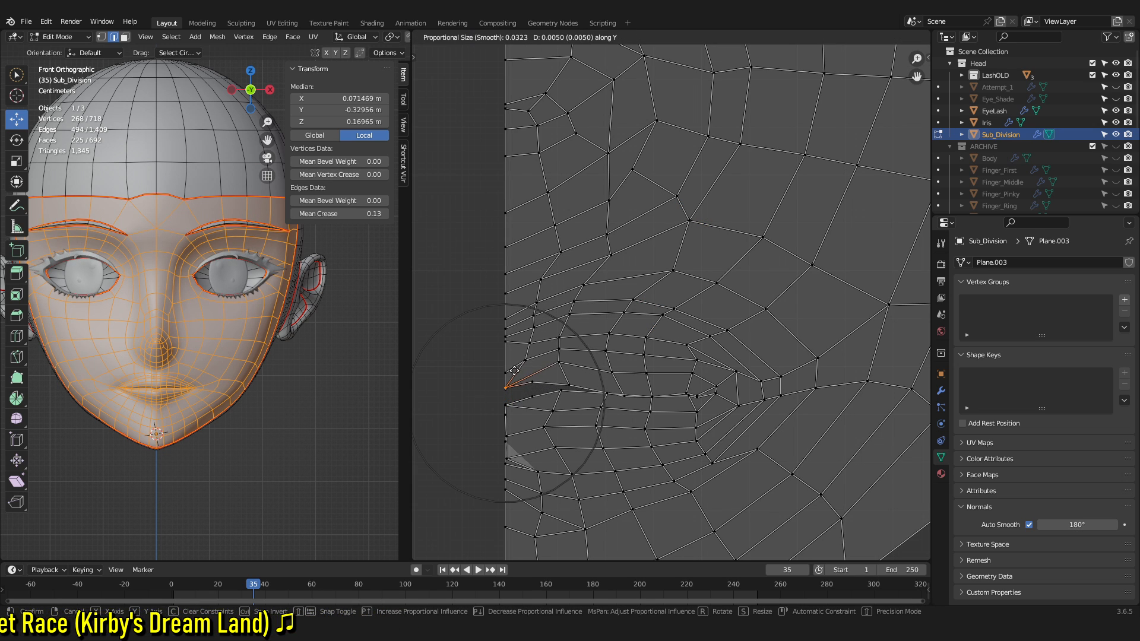
click(514, 376)
key(2)
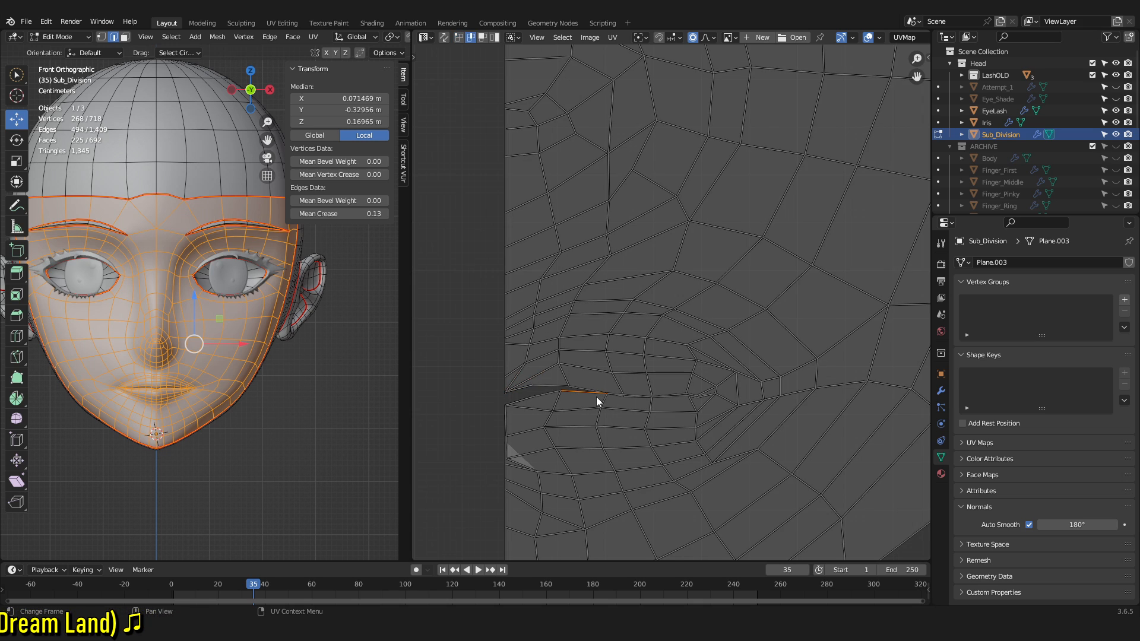
key(g)
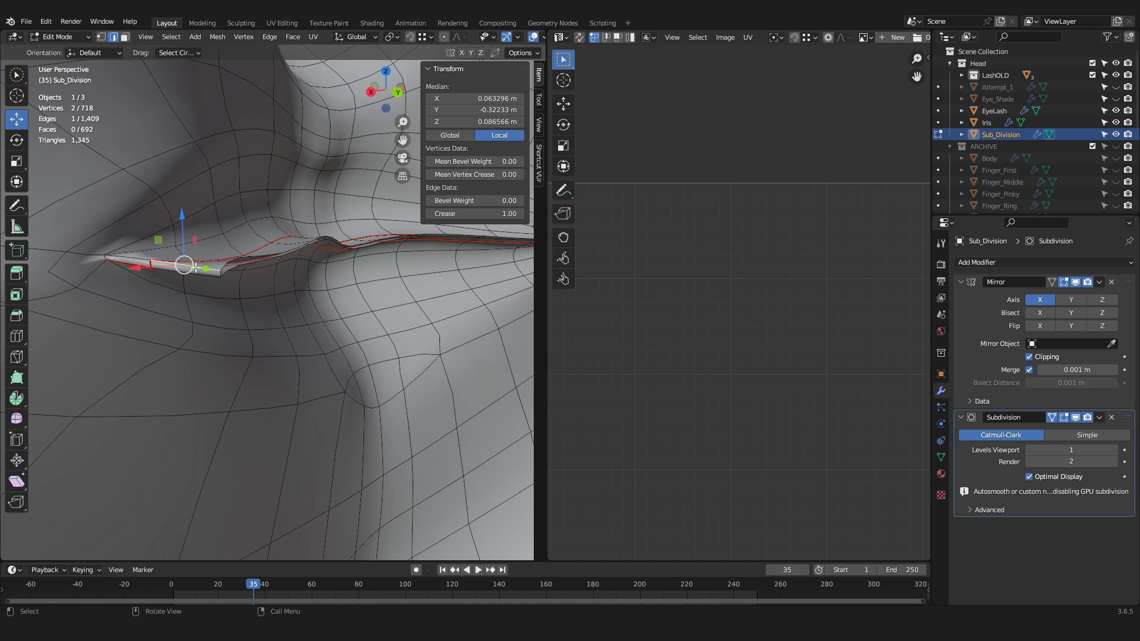
- Select the inner-lip faces through their narrow UV island and unwrap them again
drag(705, 198, 764, 297)
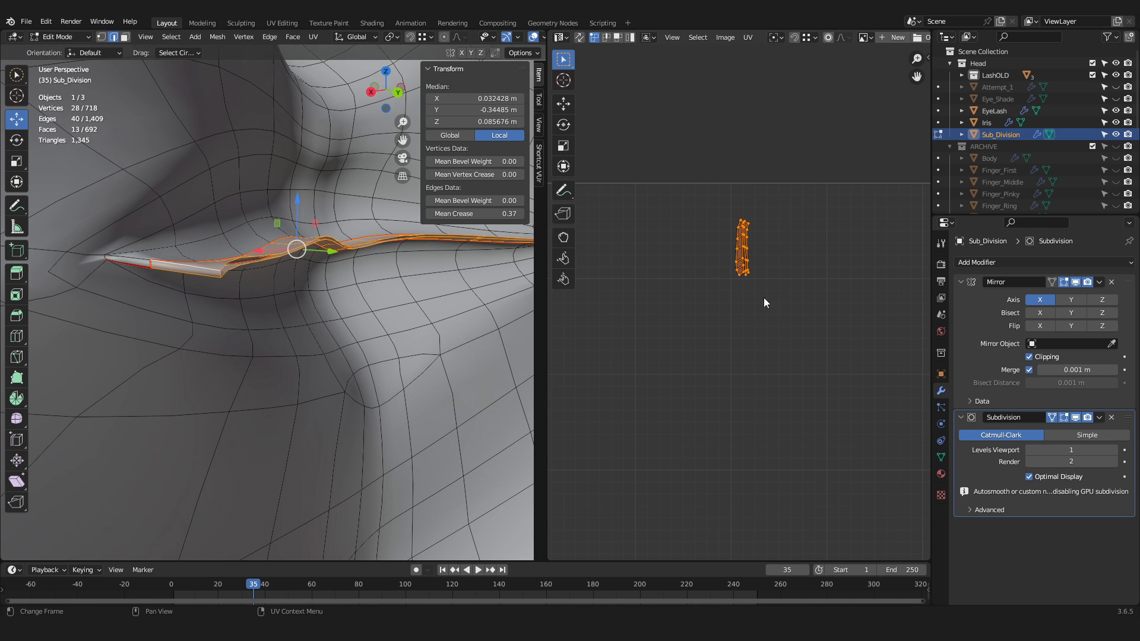
key(u)
click(366, 370)
scroll(820, 331, down, 3)
scroll(802, 344, up, 1)
- Apply Minimize Stretch to the projected half-face island with Fill Holes off and 100 iterations, and lower its Blend value
click(609, 37)
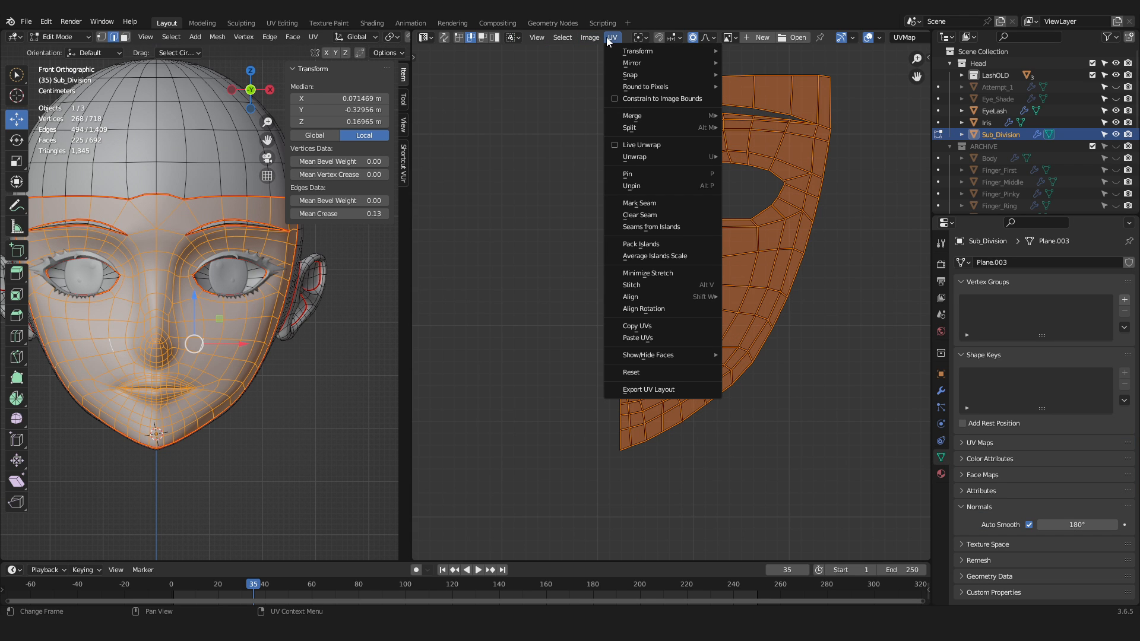
scroll(733, 345, up, 2)
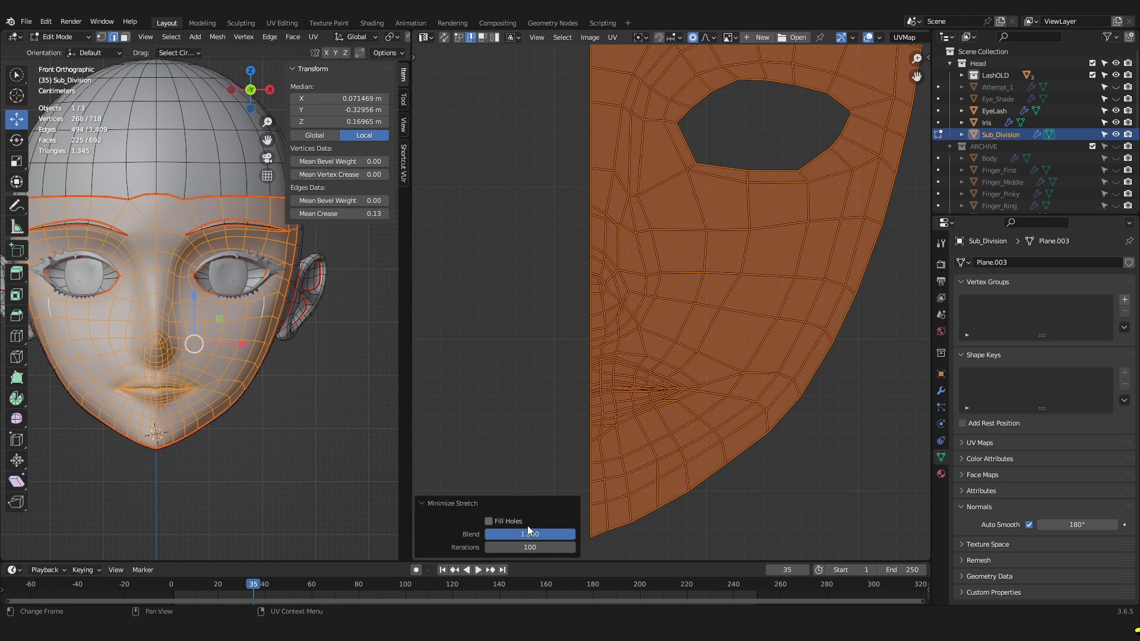
drag(530, 533, 489, 533)
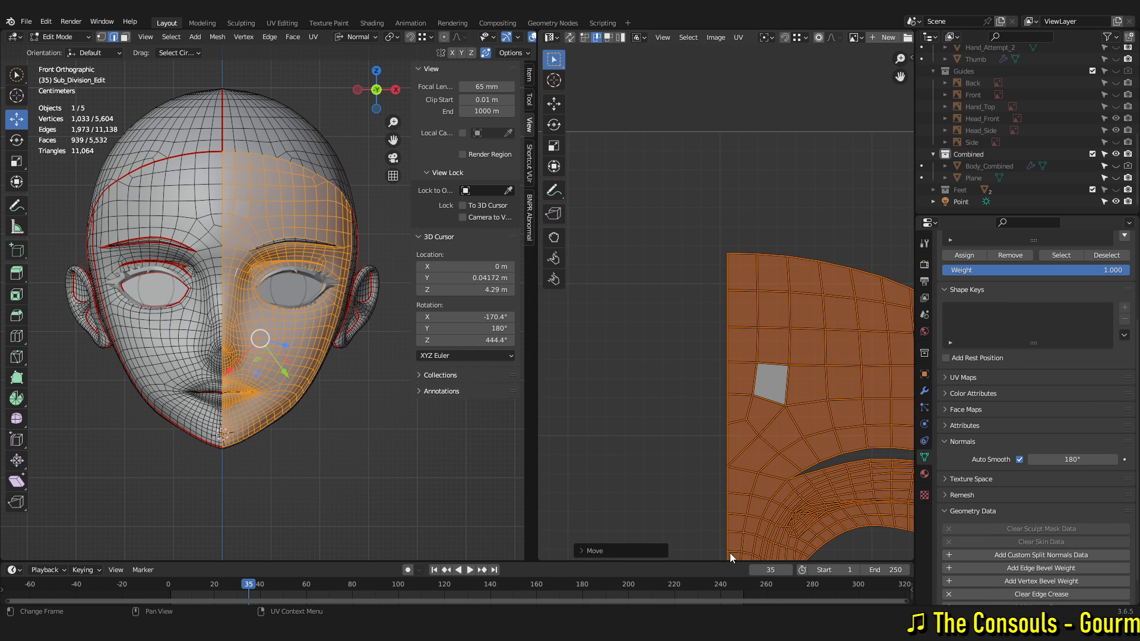
- Move the half-face UV island about -0.006 along X to line its straight centre edge up with the grid
scroll(691, 175, up, 6)
key(g)
key(x)
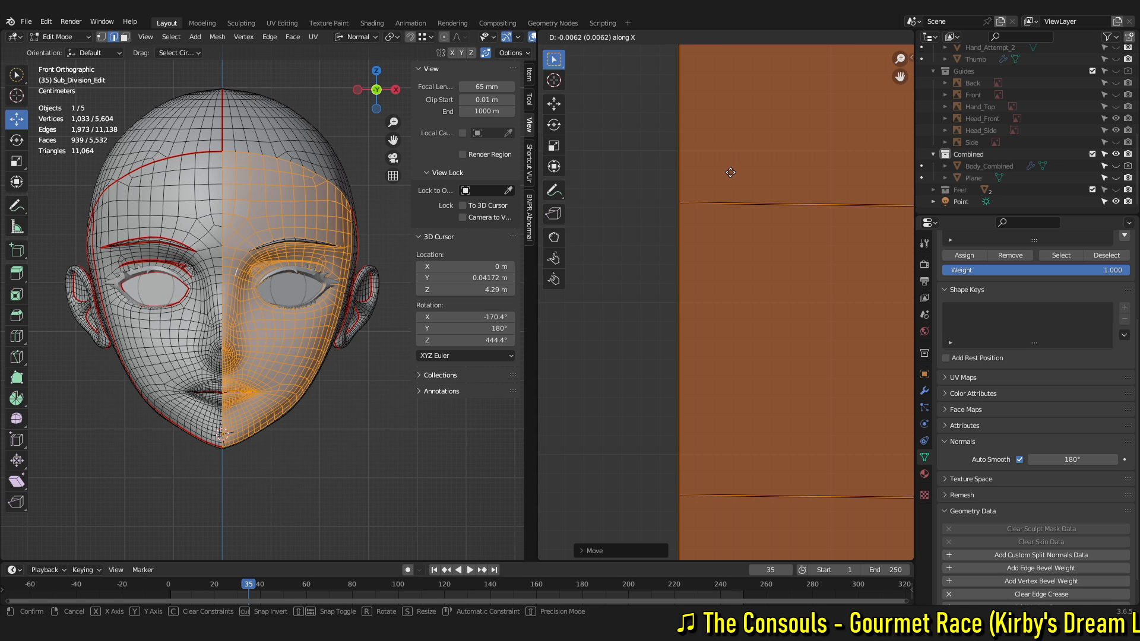
click(733, 172)
scroll(730, 172, down, 6)
- Select the full centre-line edge of the half-face UV island, including the part below the mouth, and show its UV coordinates
middle_drag(757, 224, 728, 214)
click(681, 205)
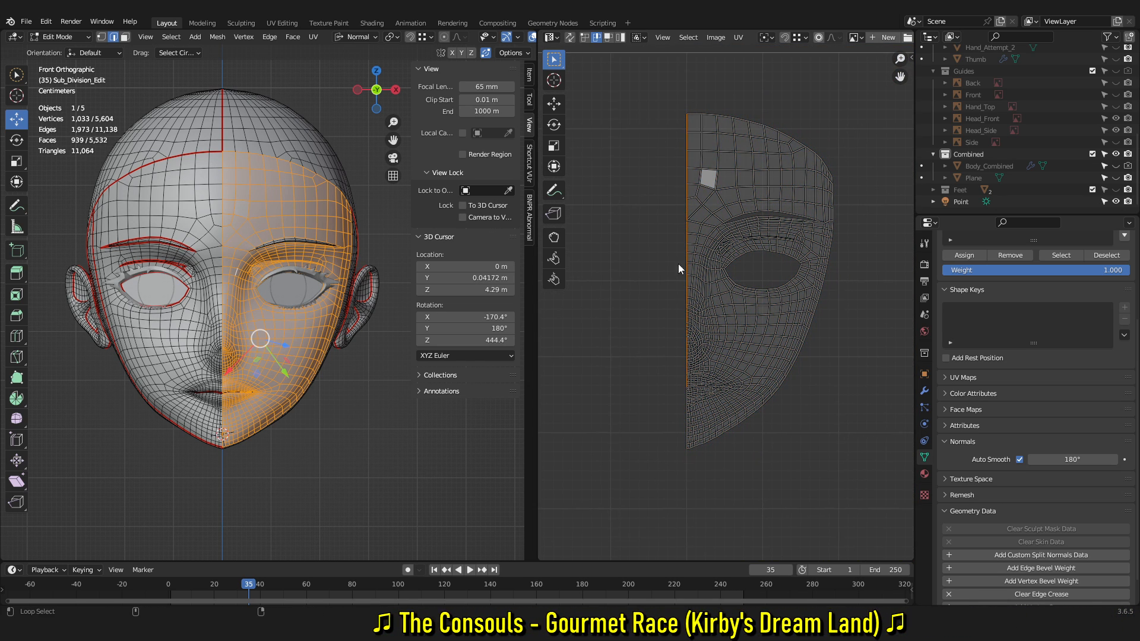
click(687, 419)
alt+click(686, 285)
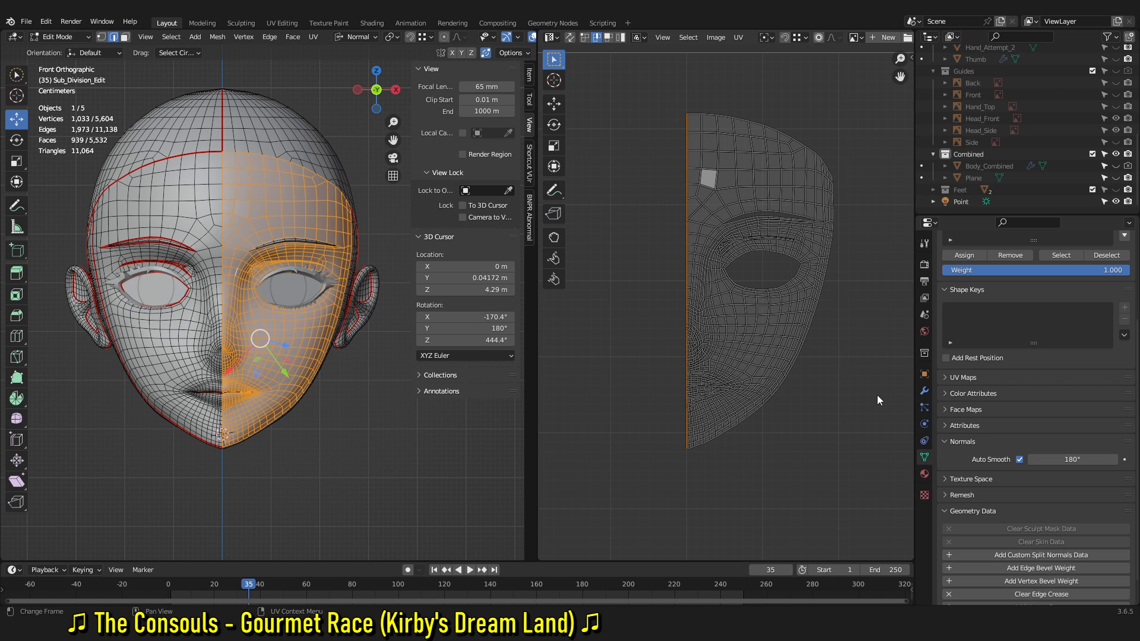
key(n)
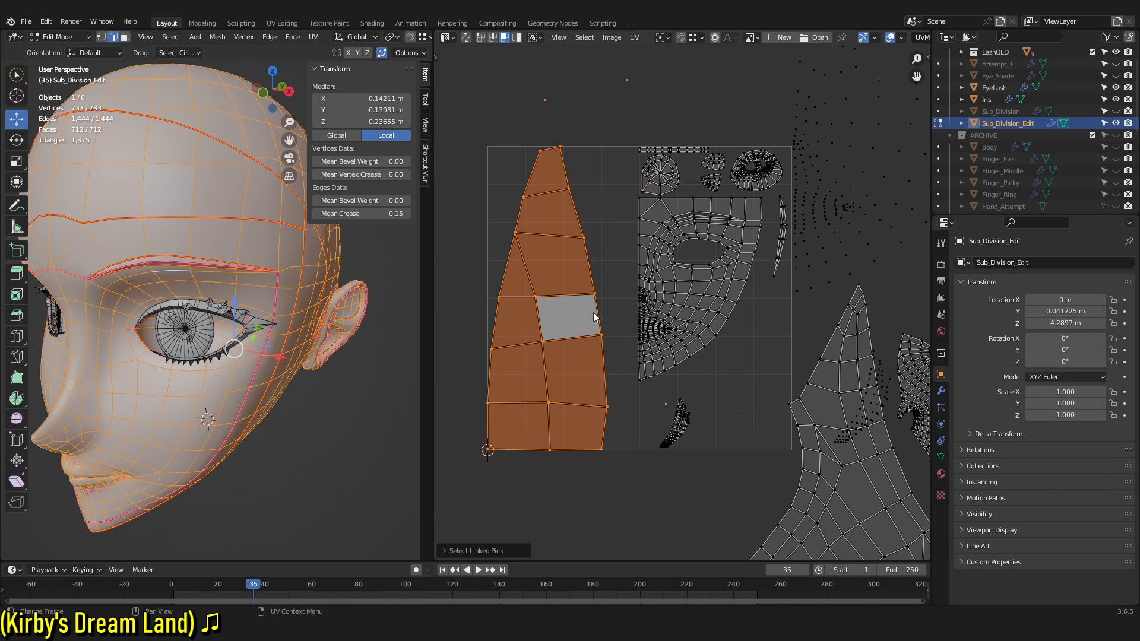
- Rotate and scale down the tall tapered UV island so it lies horizontally, and place it just above the half-face island
key(r)
click(551, 382)
key(s)
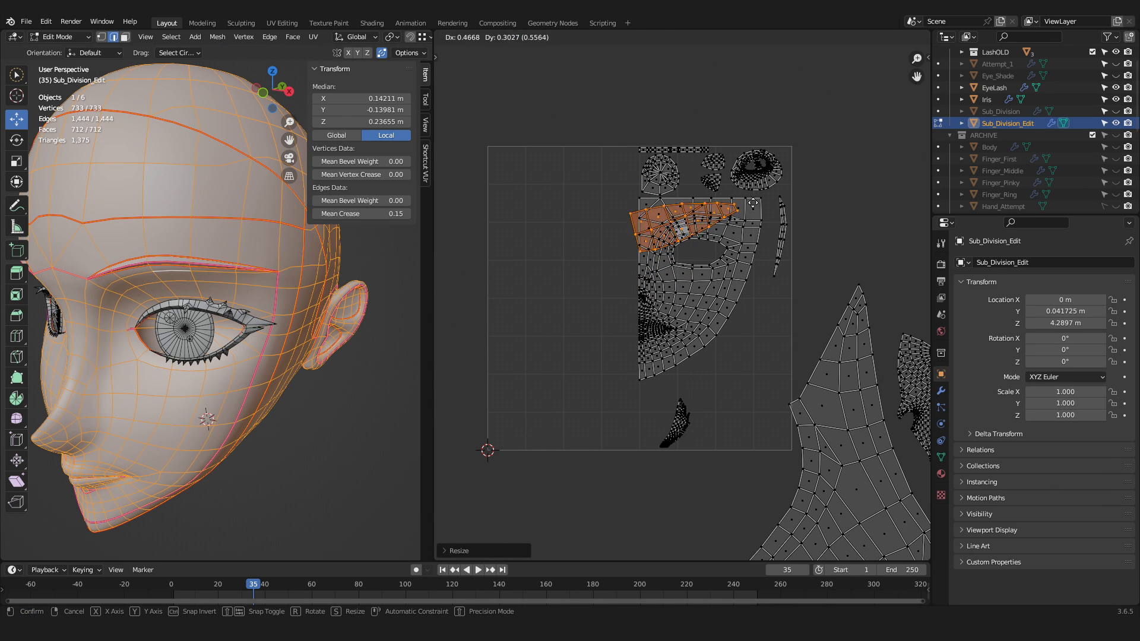
click(755, 169)
scroll(760, 176, up, 5)
middle_drag(750, 202, 725, 342)
scroll(725, 342, down, 2)
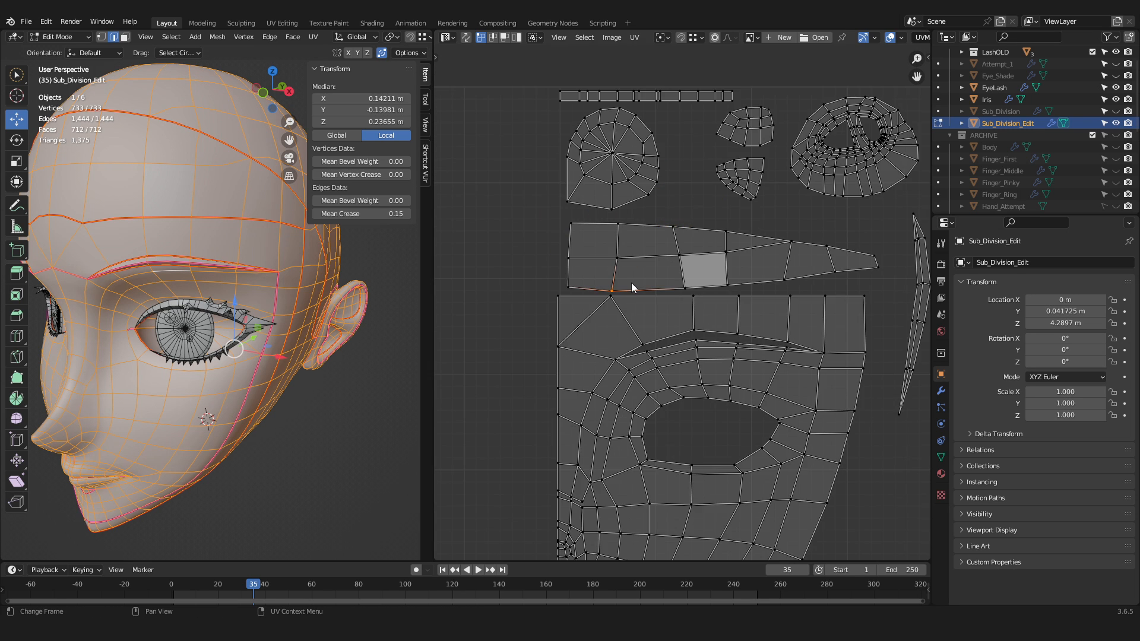
- Move the selected vertex on the tapered island's lower edge toward the matching vertex on the half-face island's top edge
scroll(632, 285, up, 4)
middle_drag(593, 290, 638, 301)
key(g)
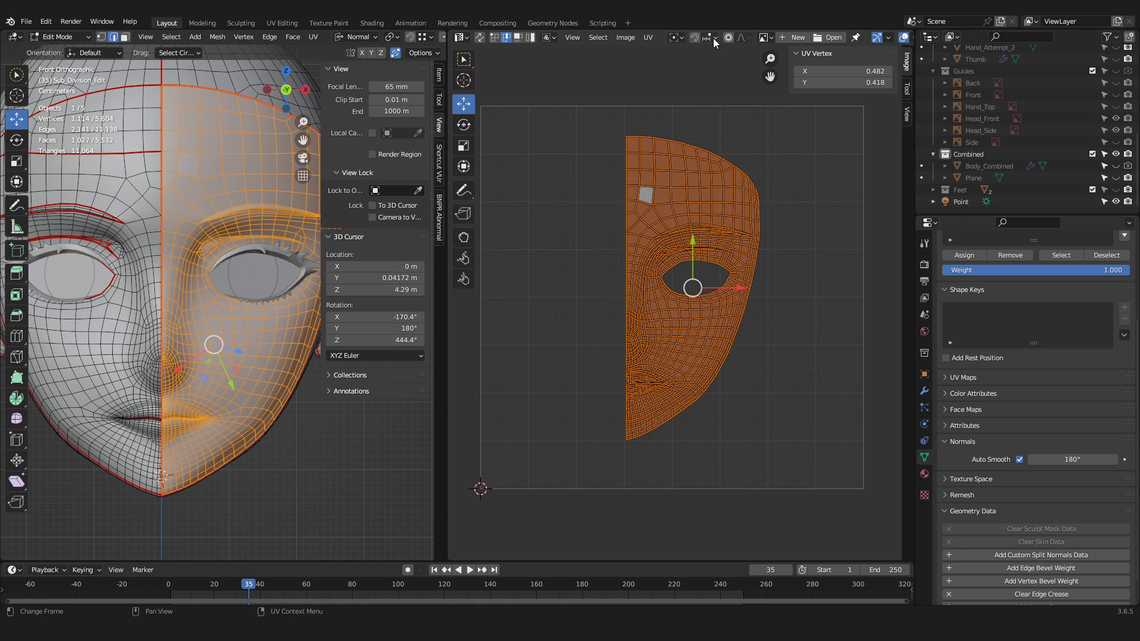
- Set the UV snapping target to Vertex and turn snapping on
click(713, 37)
click(700, 85)
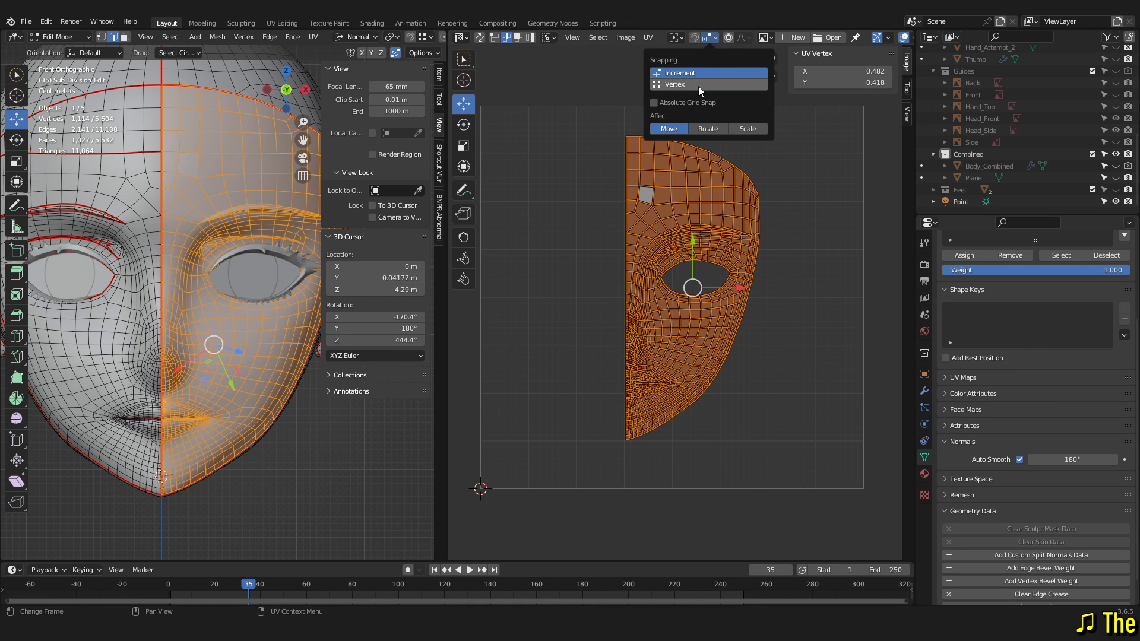
click(695, 37)
scroll(612, 98, up, 1)
click(612, 93)
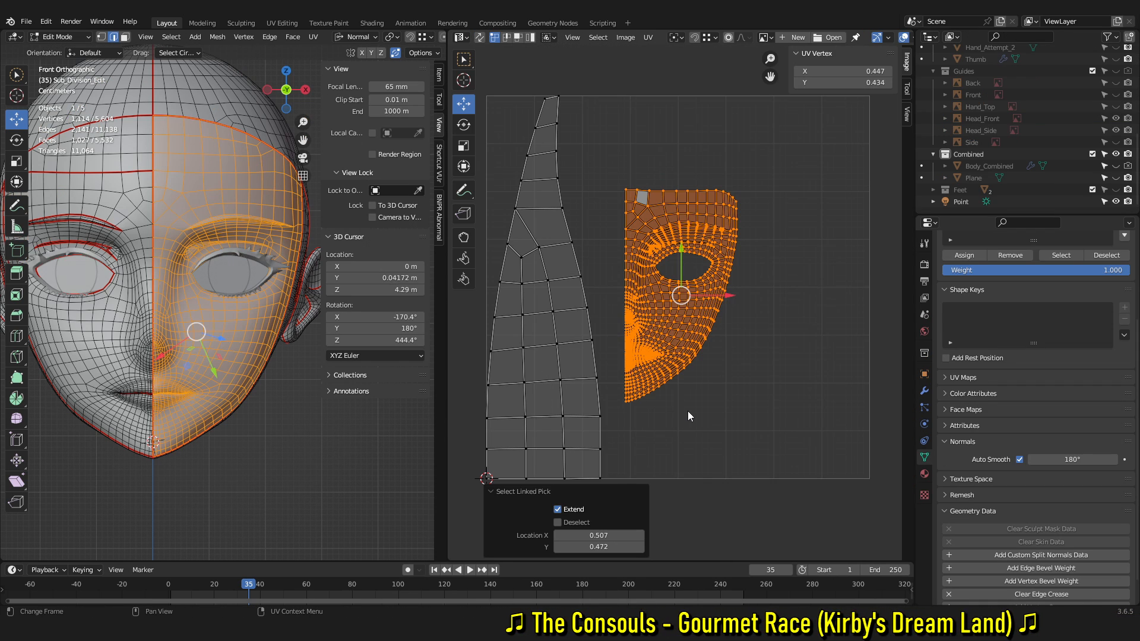
- Pin every UV of the half-face island and unwrap the selection again so the unpinned forehead strip attaches to it
key(p)
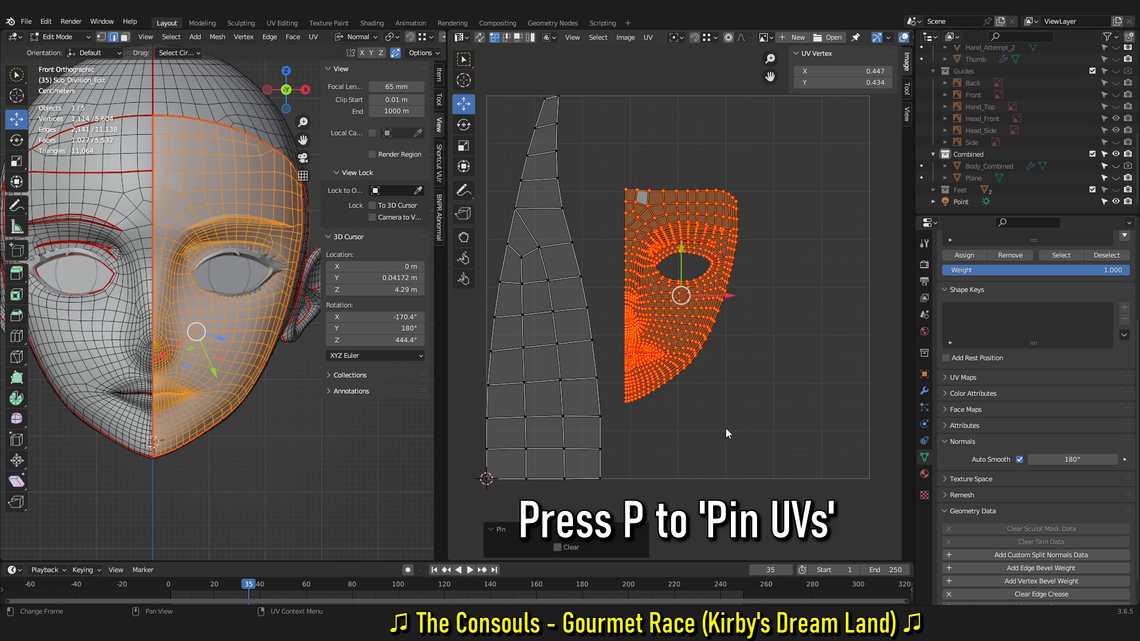
click(751, 433)
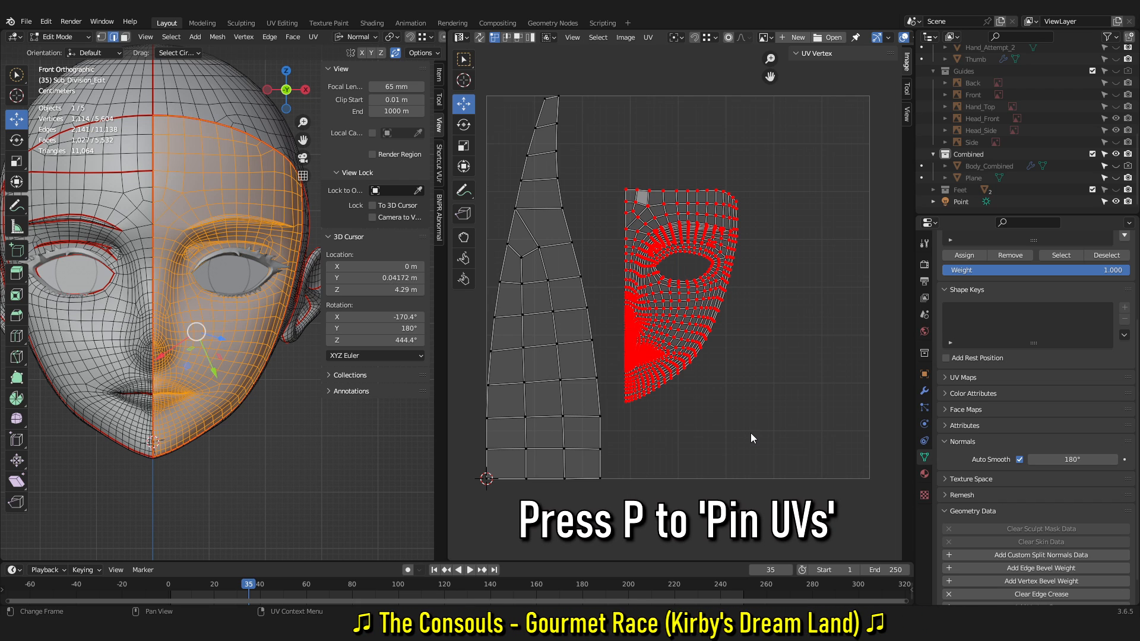
click(526, 289)
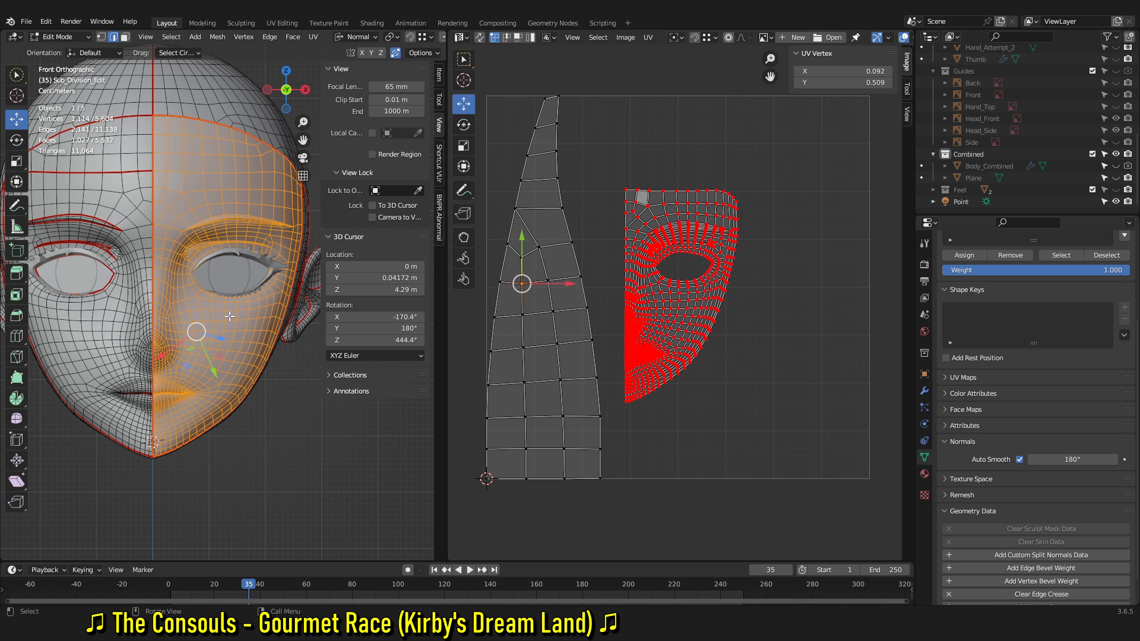
key(u)
click(229, 316)
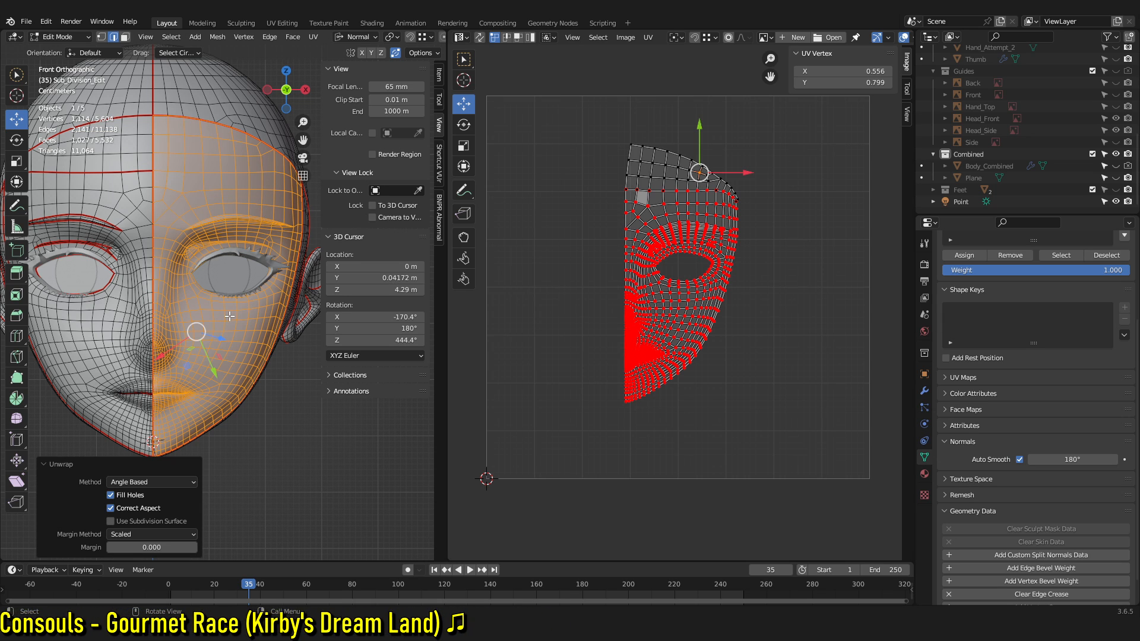
- Move the unpinned forehead vertices on the centre line into line with the half-face island's straight edge
scroll(716, 176, up, 5)
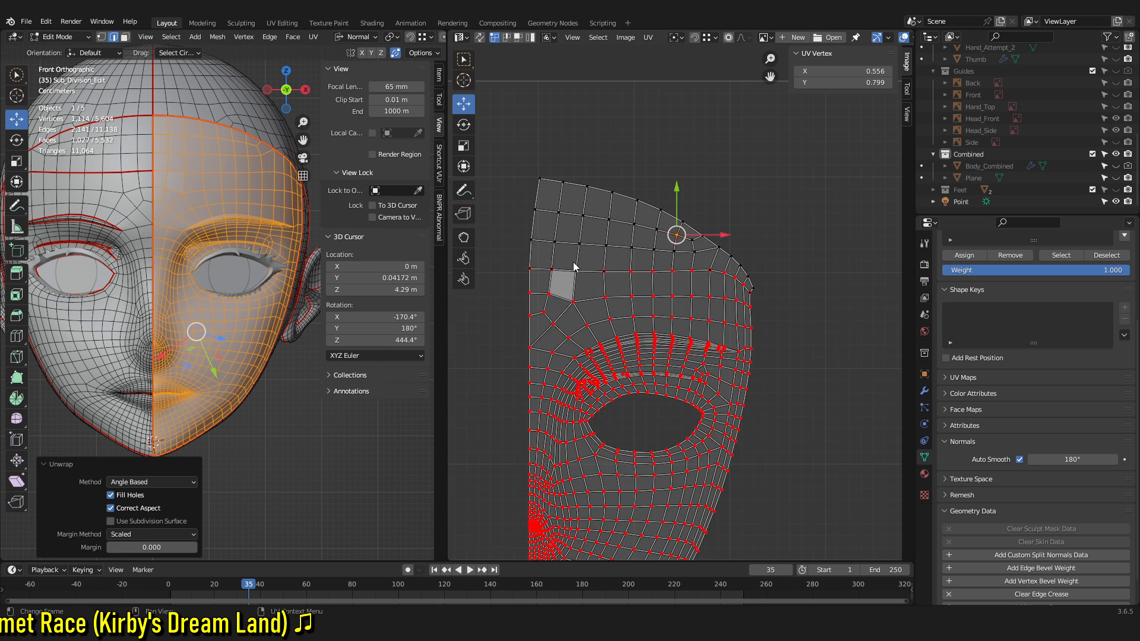
click(583, 237)
middle_drag(601, 237, 636, 245)
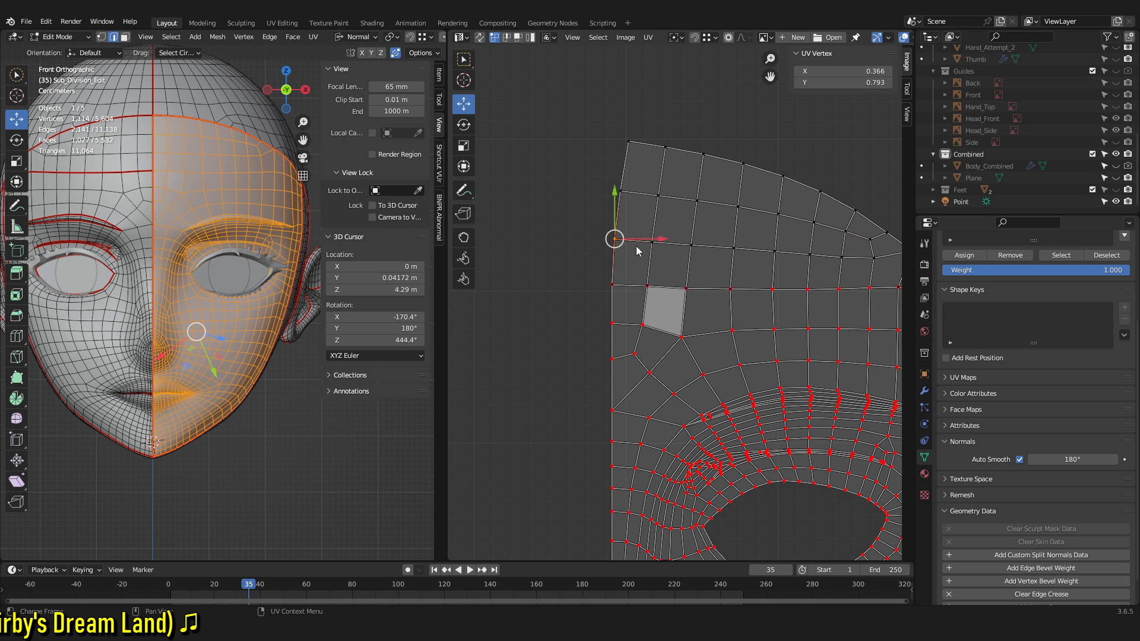
click(612, 284)
click(618, 192)
key(g)
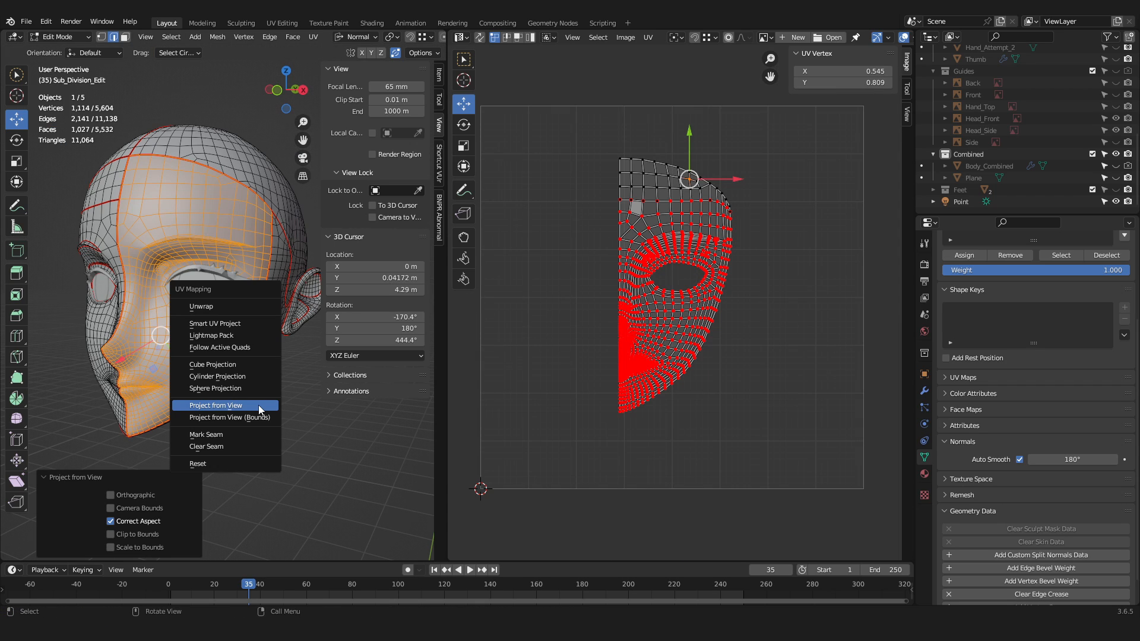
- Project the half-face UVs from a three-quarter view, and again from a view turned further toward the head's side
click(259, 405)
middle_drag(264, 404, 228, 410)
key(u)
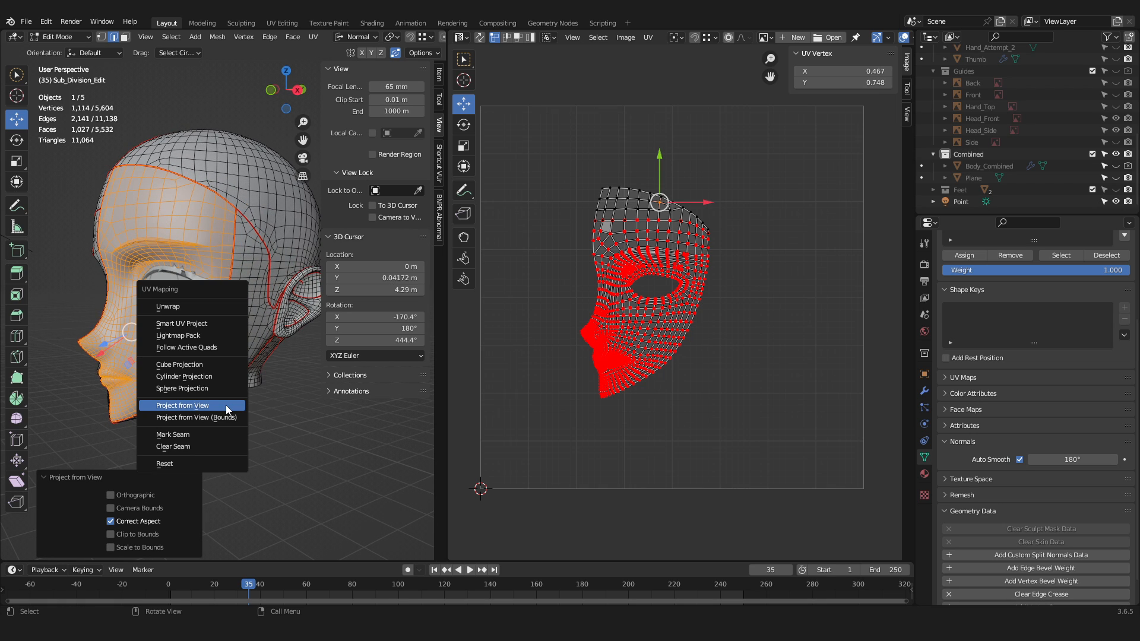
click(227, 408)
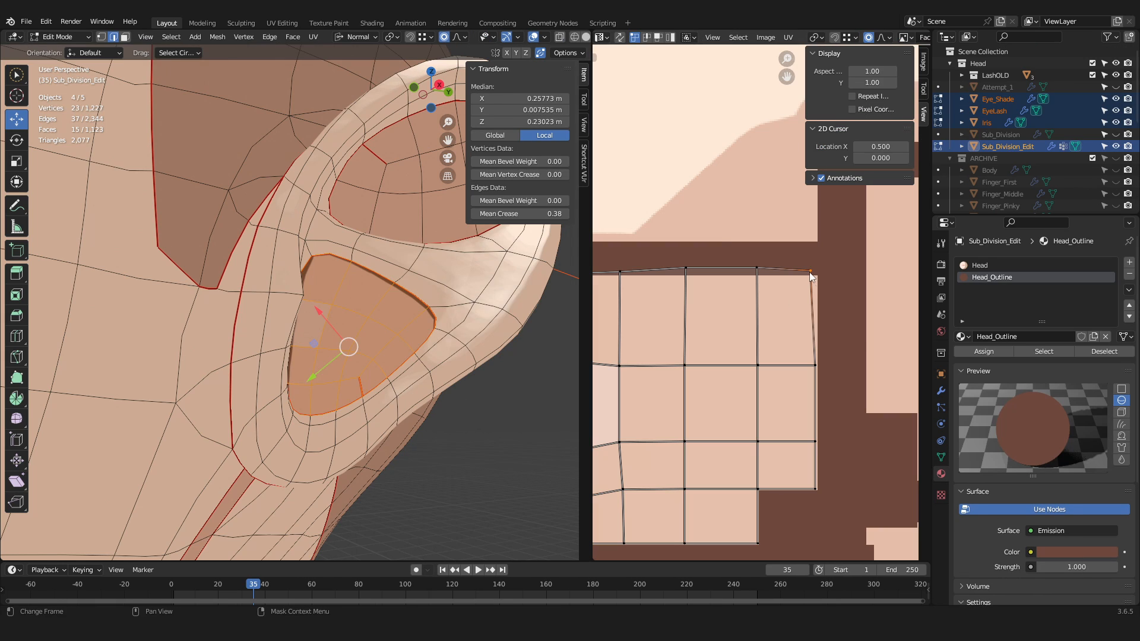
- Nudge the top-edge vertices of the inner-ear UV island over the dark outline colour using smooth proportional editing
key(g)
key(Escape)
key(g)
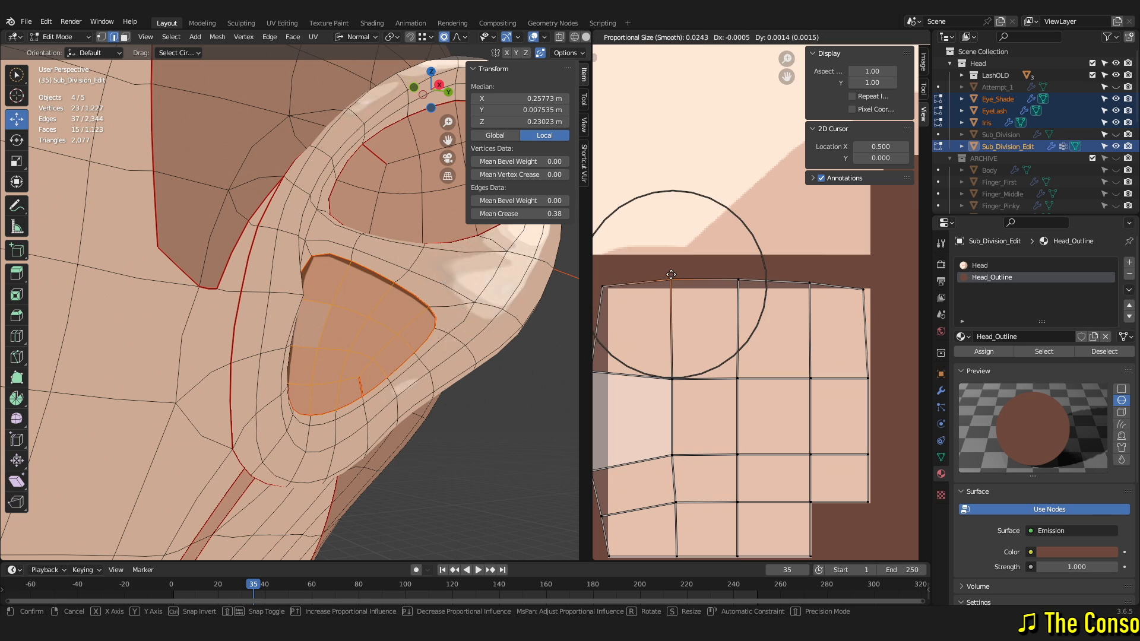
click(718, 291)
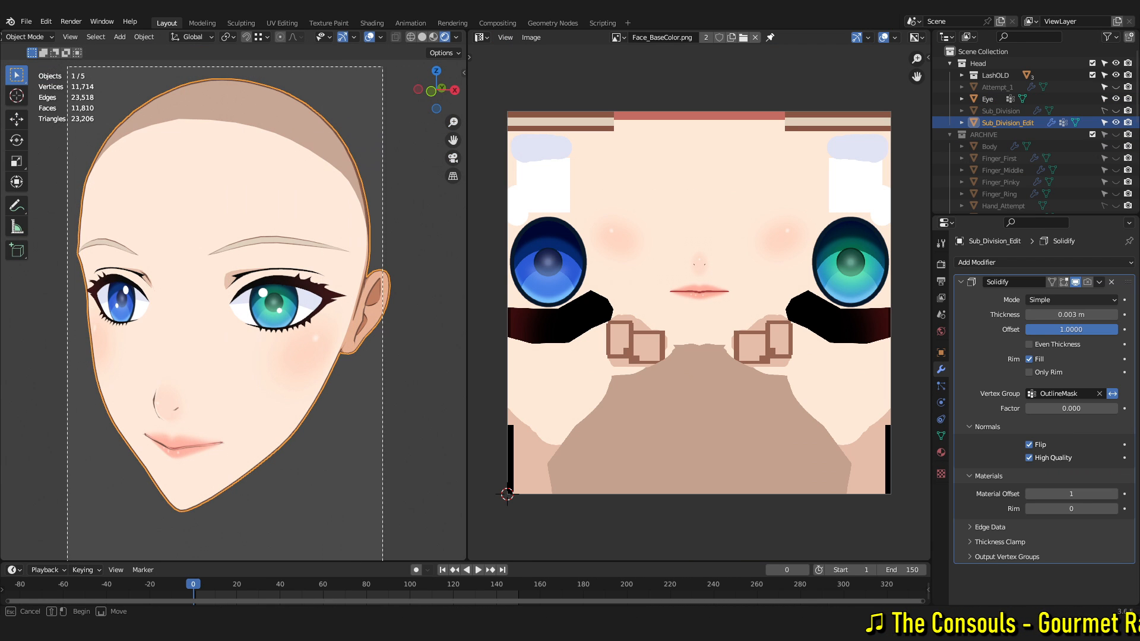
- Enter Edit Mode on the textured head and select the linked face UV island and the islands around it
key(Tab)
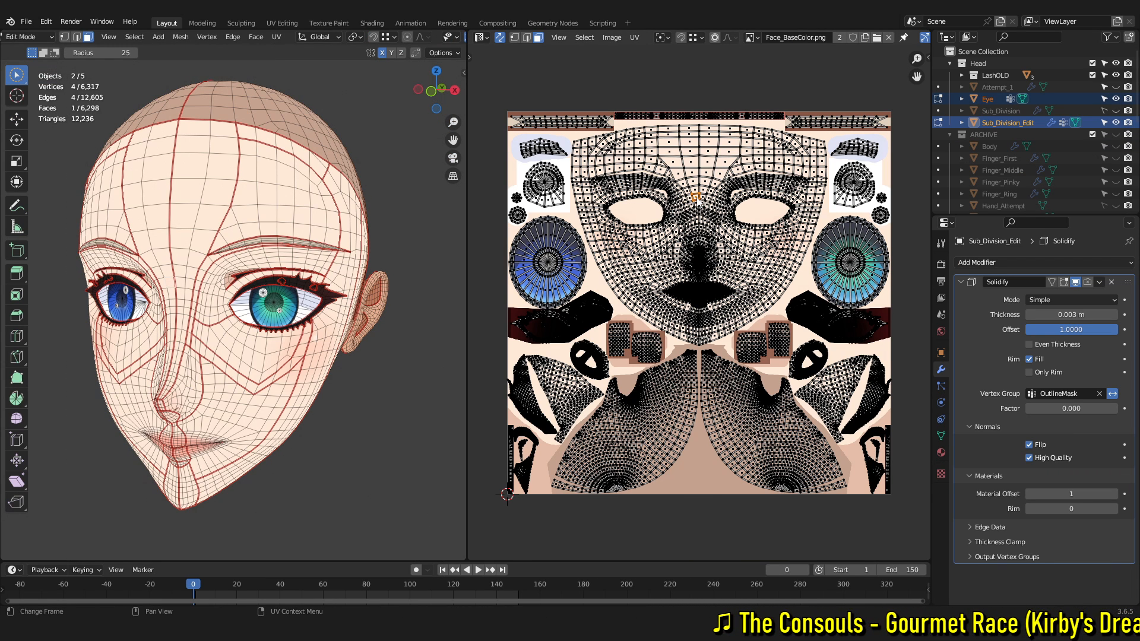
key(l)
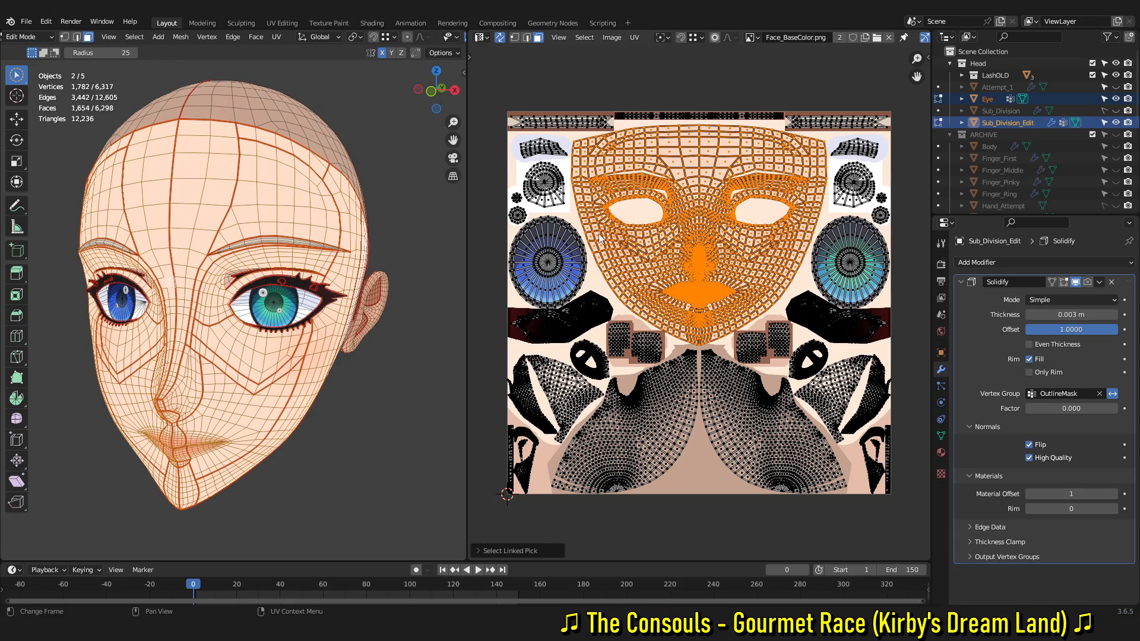
scroll(684, 212, up, 1)
scroll(716, 195, up, 3)
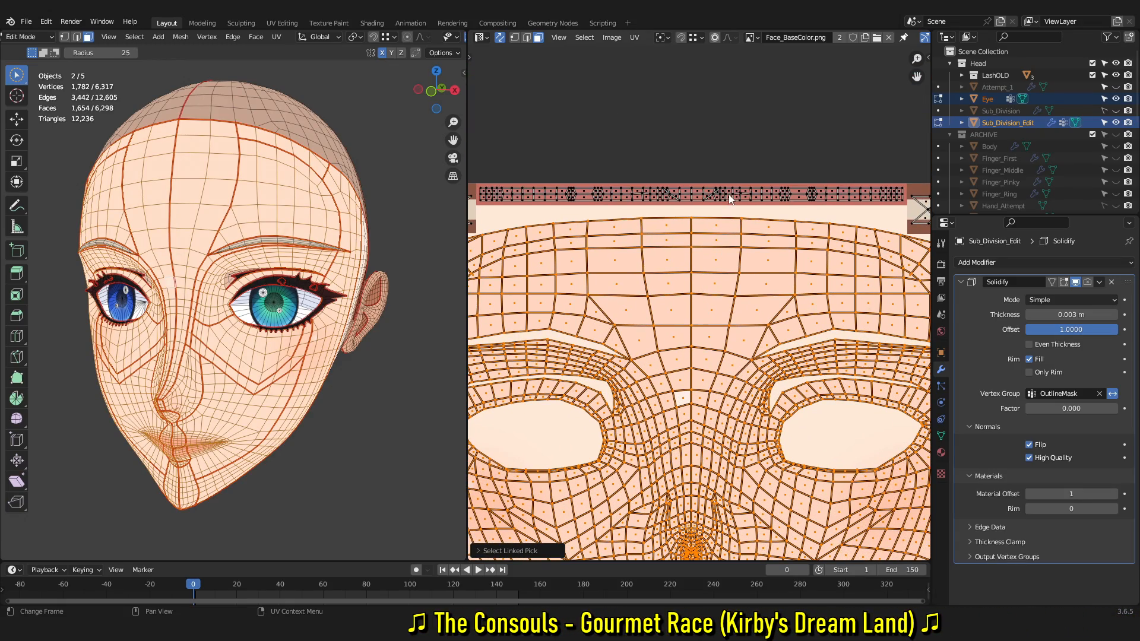
middle_drag(762, 237, 642, 124)
middle_drag(903, 272, 719, 205)
key(l)
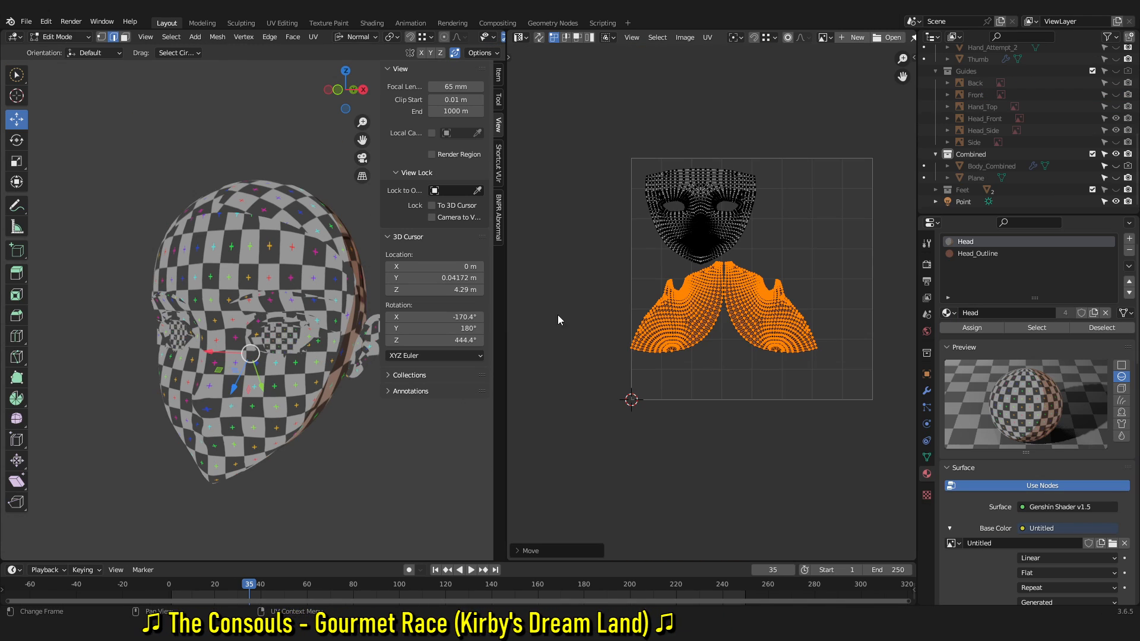
- Scale the two scalp UV islands while checking the size of the checker squares on the head
middle_drag(214, 249, 184, 241)
scroll(185, 241, up, 4)
key(s)
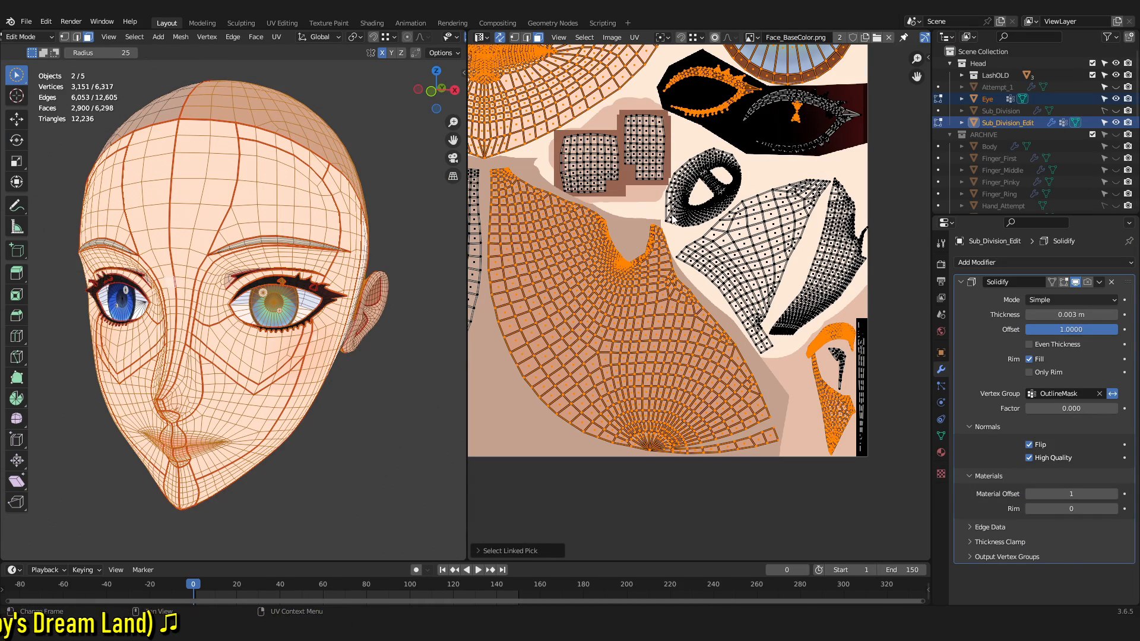
- Select another linked UV island beside the face and examine how the smaller islands are placed on the texture
scroll(673, 220, up, 6)
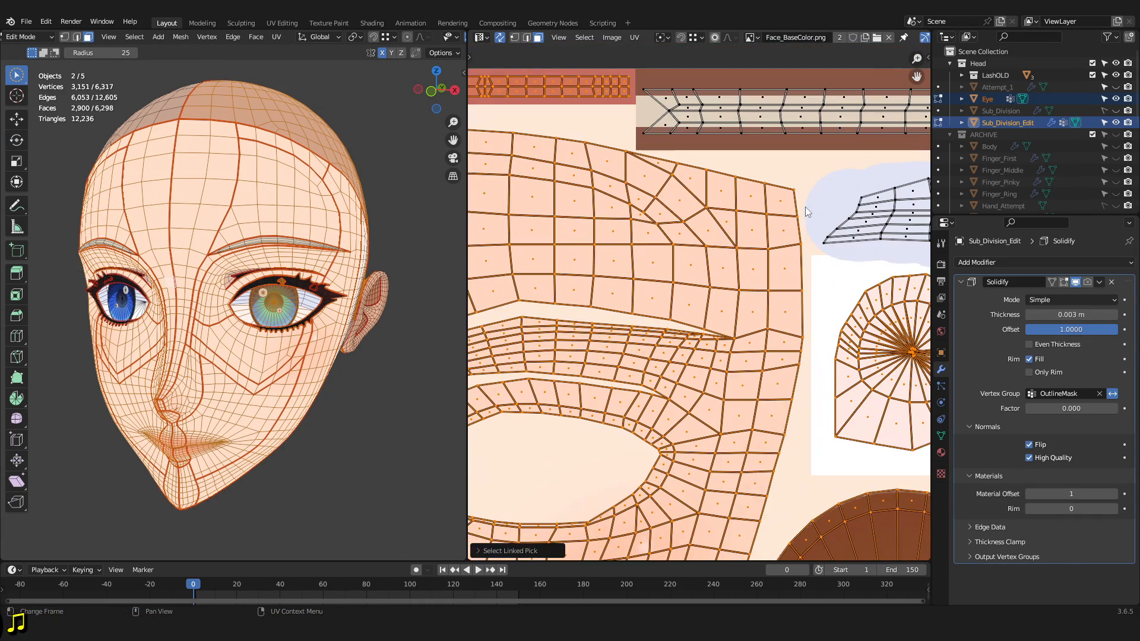
middle_drag(806, 208, 754, 277)
key(l)
scroll(716, 226, down, 3)
middle_drag(722, 374, 717, 57)
scroll(621, 380, up, 2)
middle_drag(621, 383, 805, 219)
scroll(779, 209, up, 3)
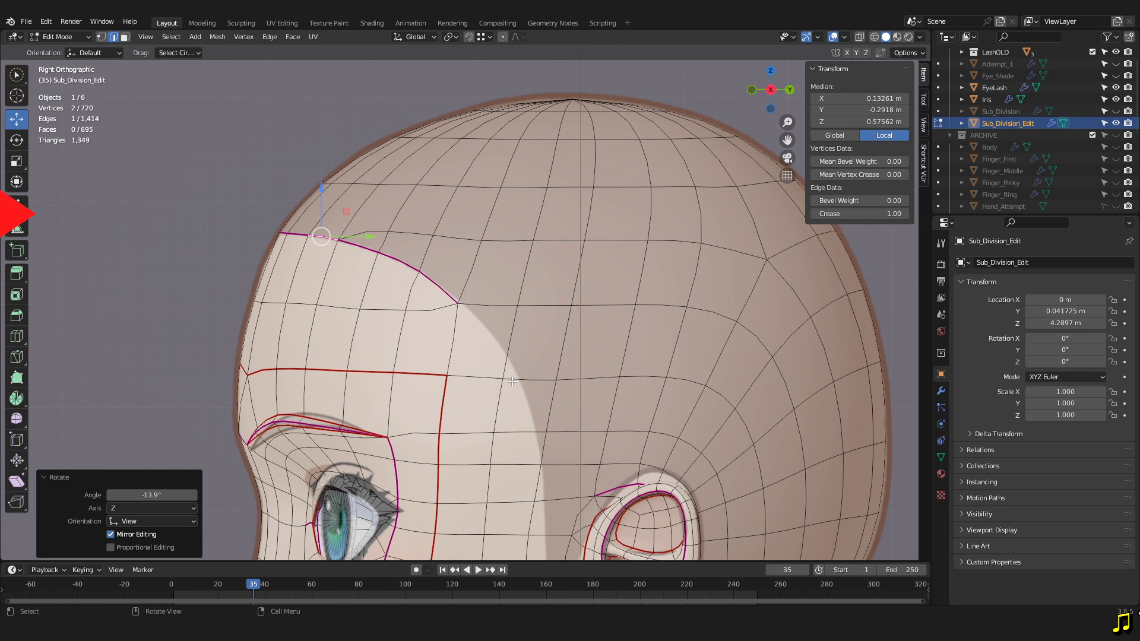
- Knife a cut from in front of the ear up along the scalp shade's boundary to the end of the forehead hairline edge
key(k)
scroll(532, 422, down, 1)
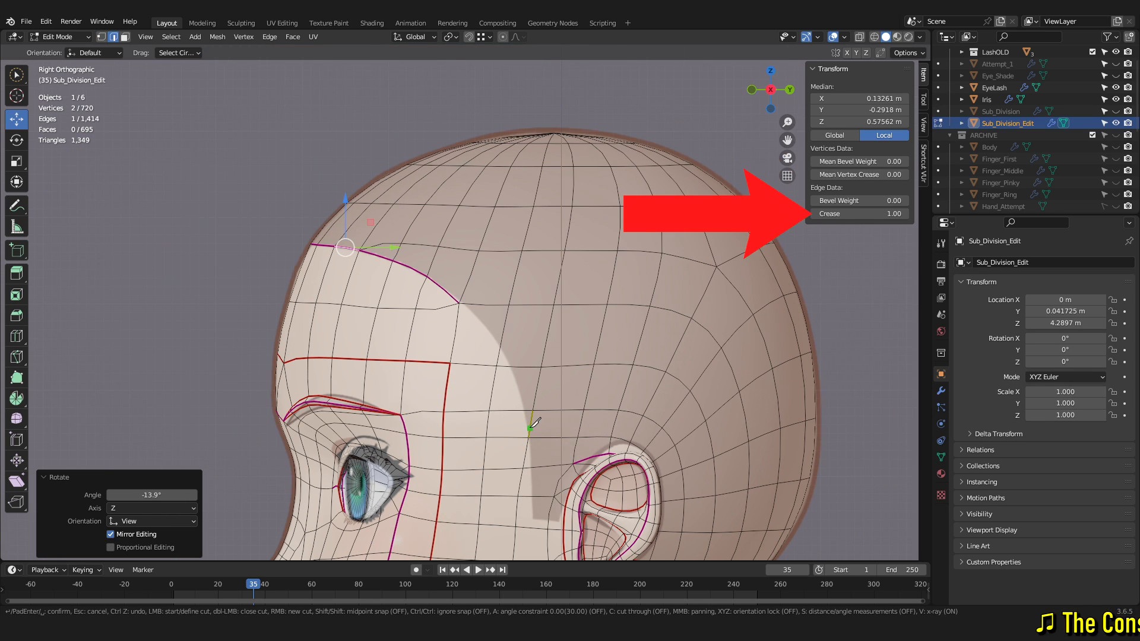
click(534, 519)
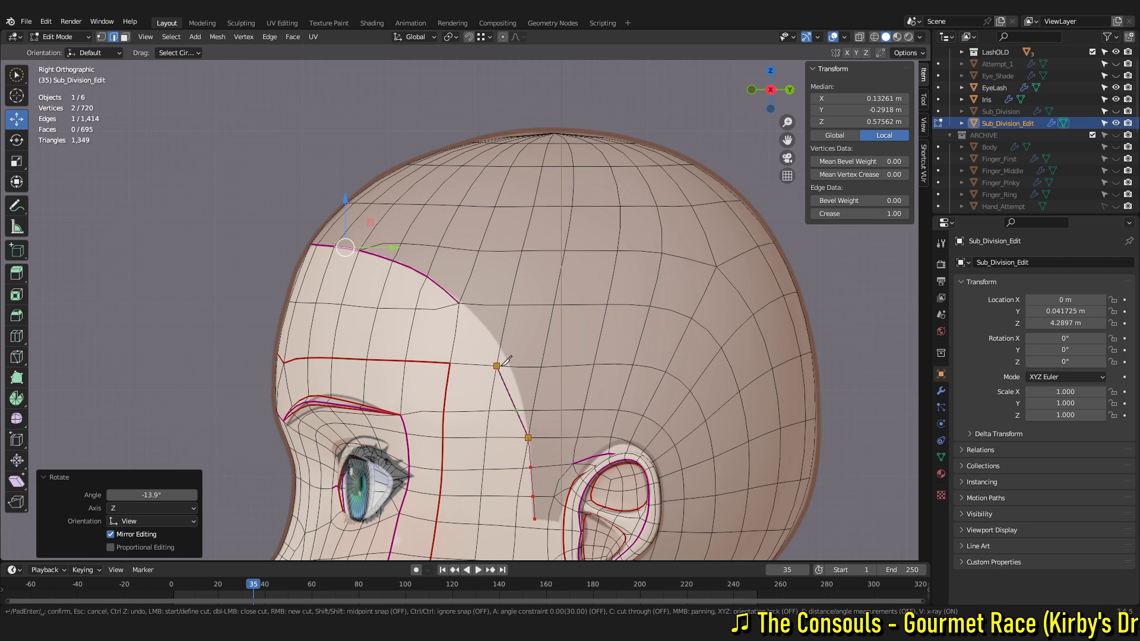
click(462, 306)
key(Return)
- Select the edges of the hairline loop running across the forehead toward the new cut
scroll(501, 311, up, 3)
click(500, 358)
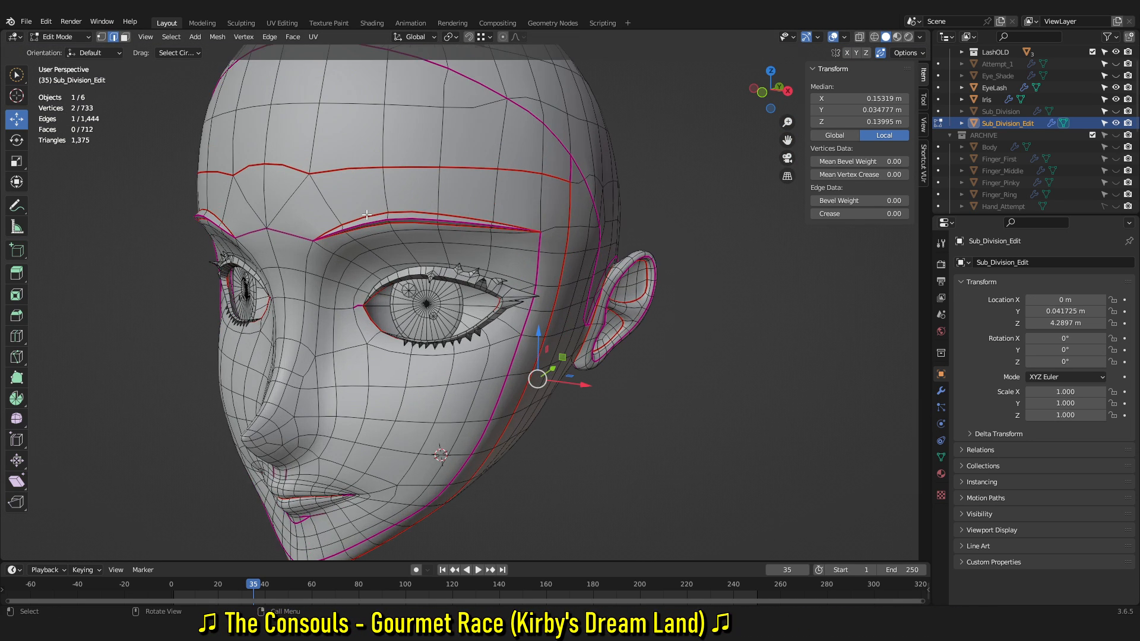
middle_drag(410, 208, 357, 249)
shift+click(338, 226)
shift+click(448, 248)
shift+click(507, 271)
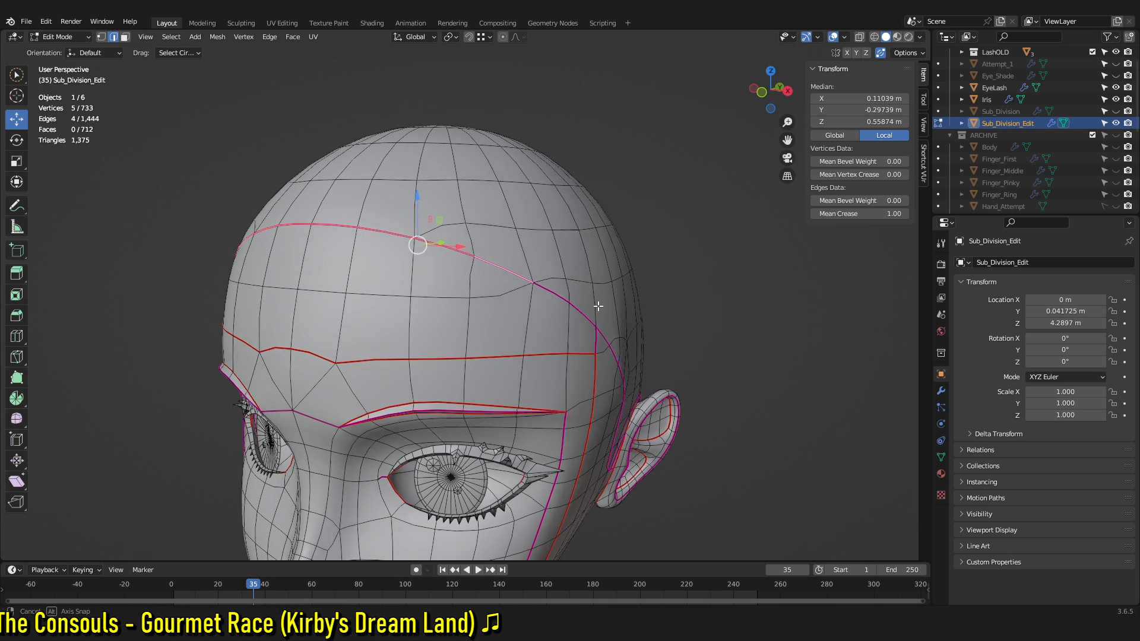
middle_drag(608, 308, 337, 269)
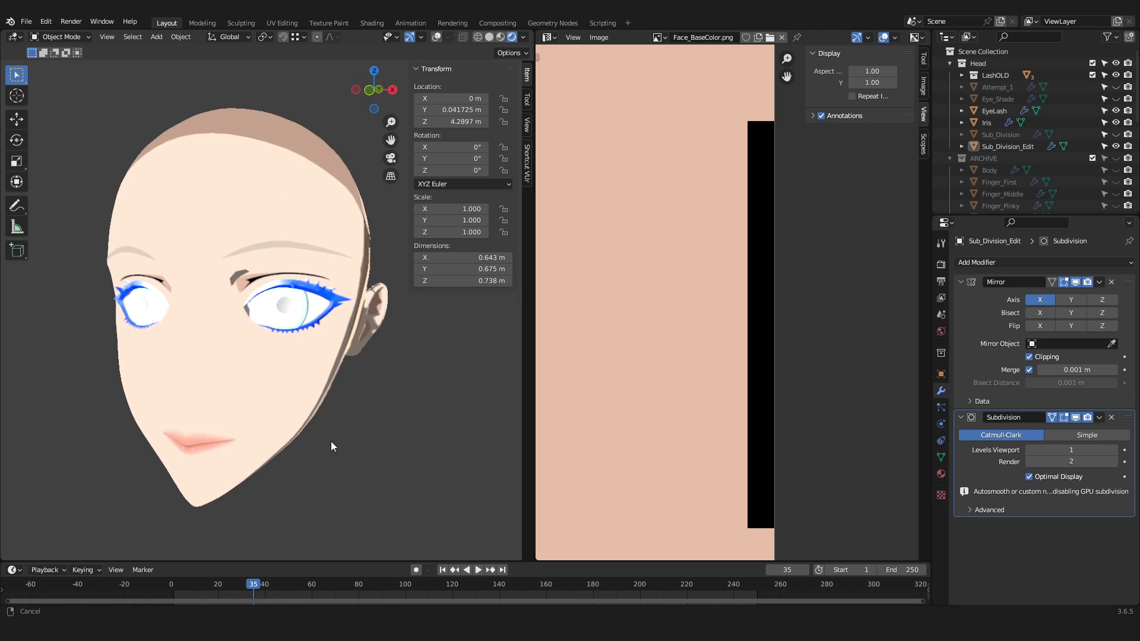
- Check the misplaced dark patch near the inner eye corner and reload the Face_BaseColor.png texture
scroll(332, 276, up, 8)
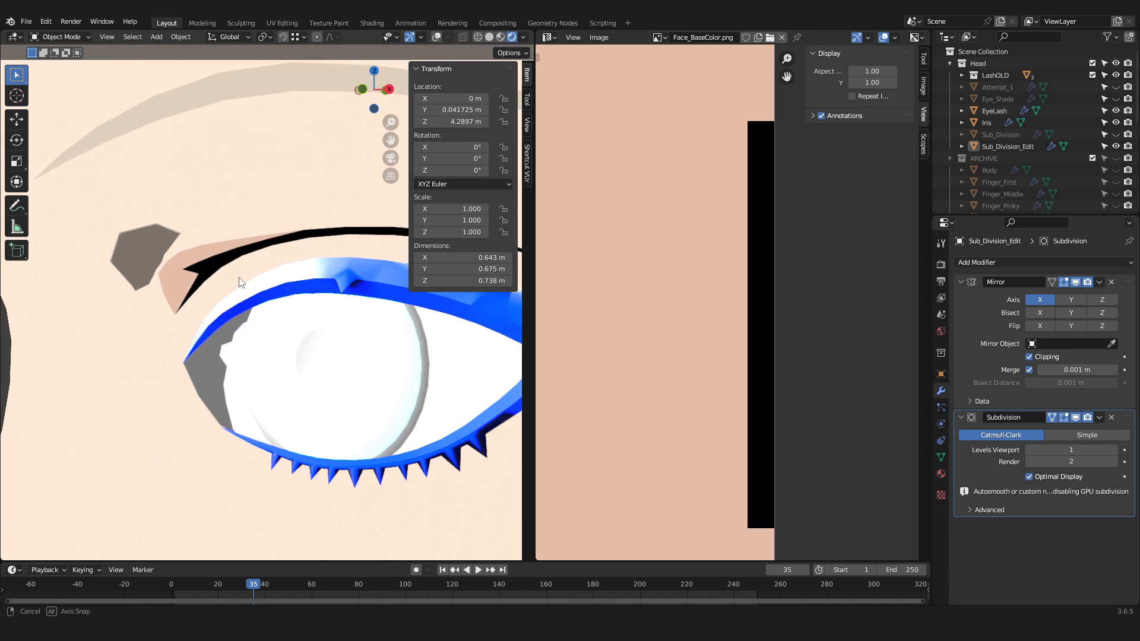
scroll(332, 274, down, 3)
scroll(230, 268, up, 5)
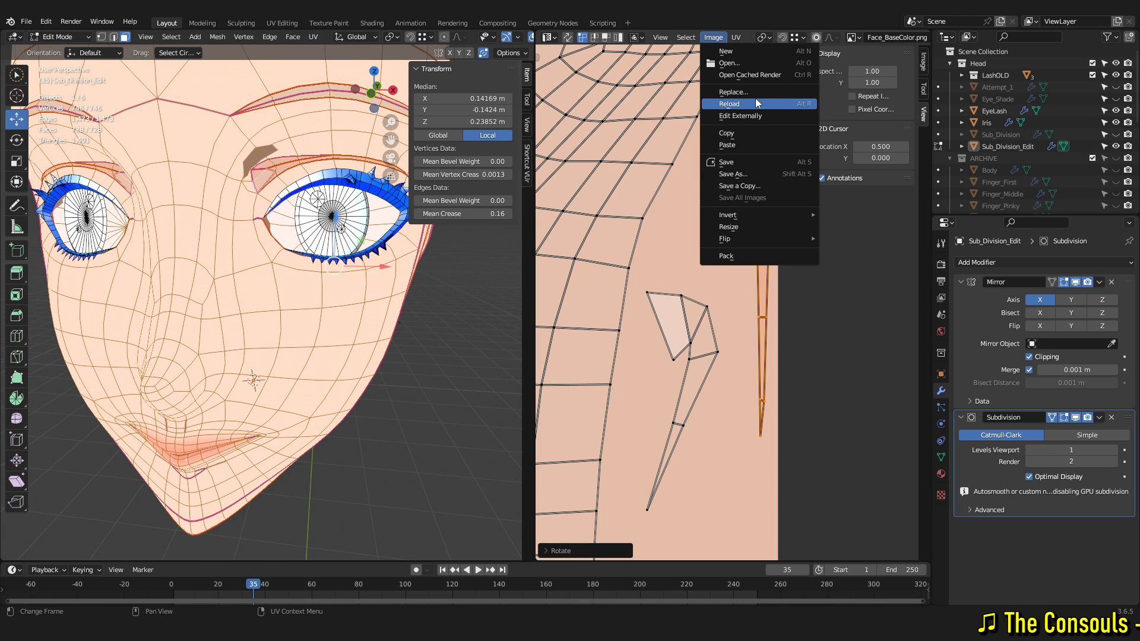
click(757, 103)
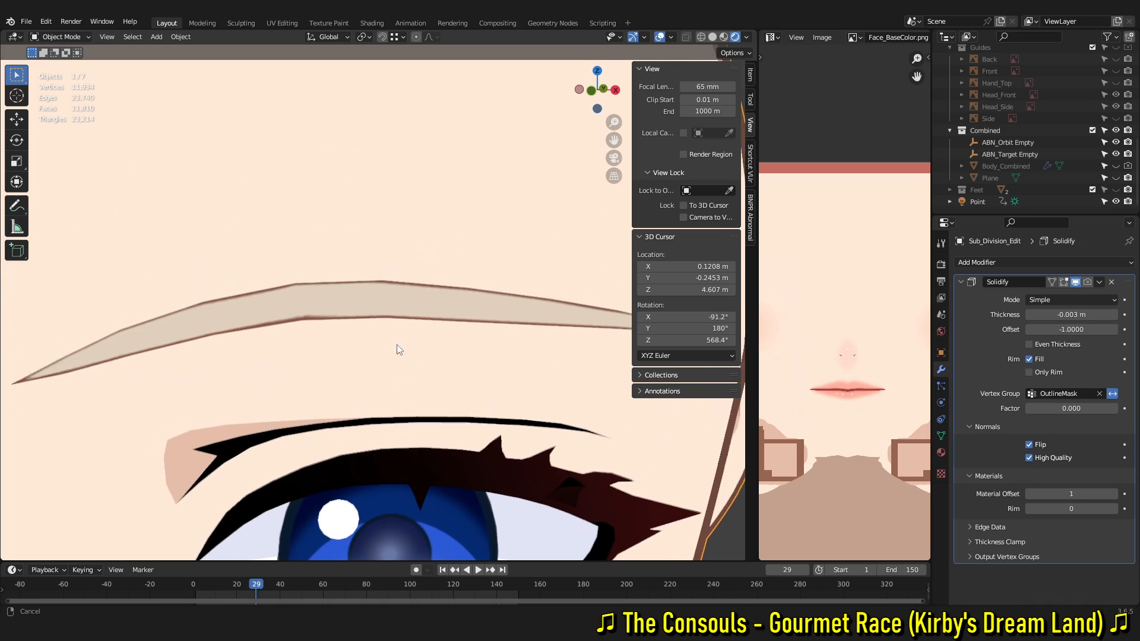
- Examine the outline around the eyebrow and the eye details on the finished textured head
shift+middle_drag(397, 344, 417, 378)
scroll(391, 325, up, 8)
scroll(389, 309, down, 12)
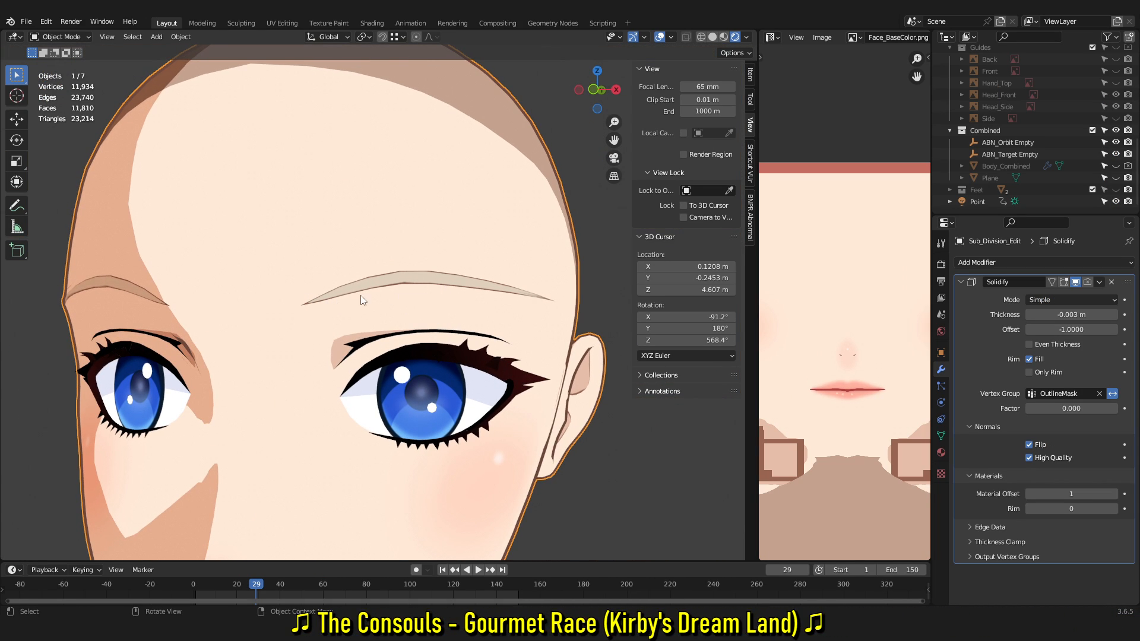
scroll(551, 319, up, 3)
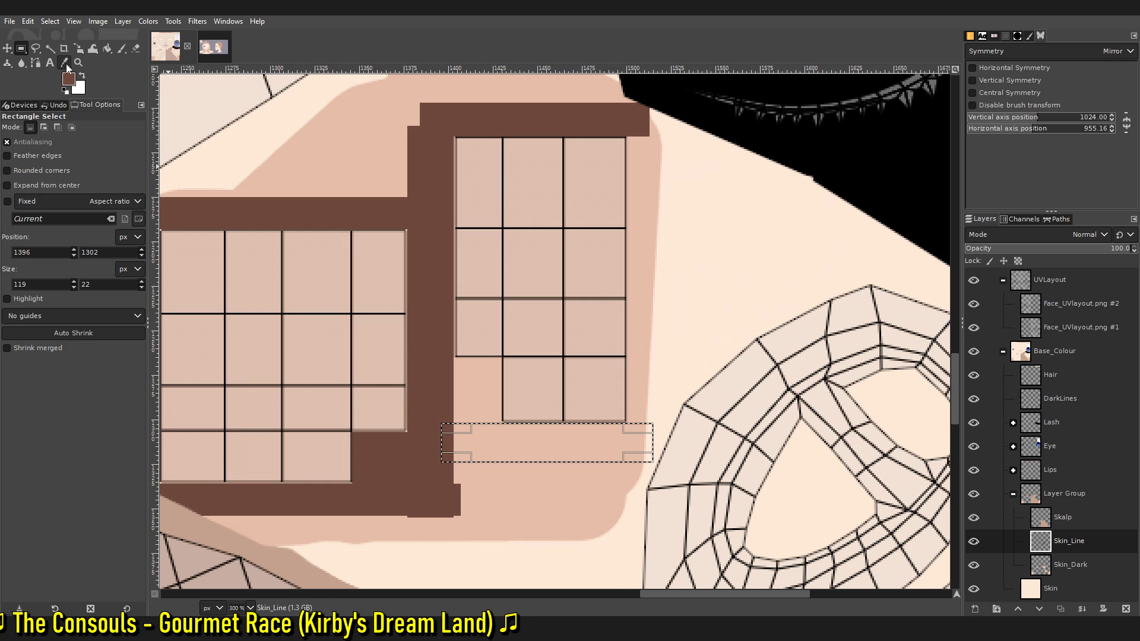
- In GIMP, bucket-fill the 119 × 22 px rectangular selection below the ear island with dark brown on the Skin_Line layer
key(shift+b)
click(509, 441)
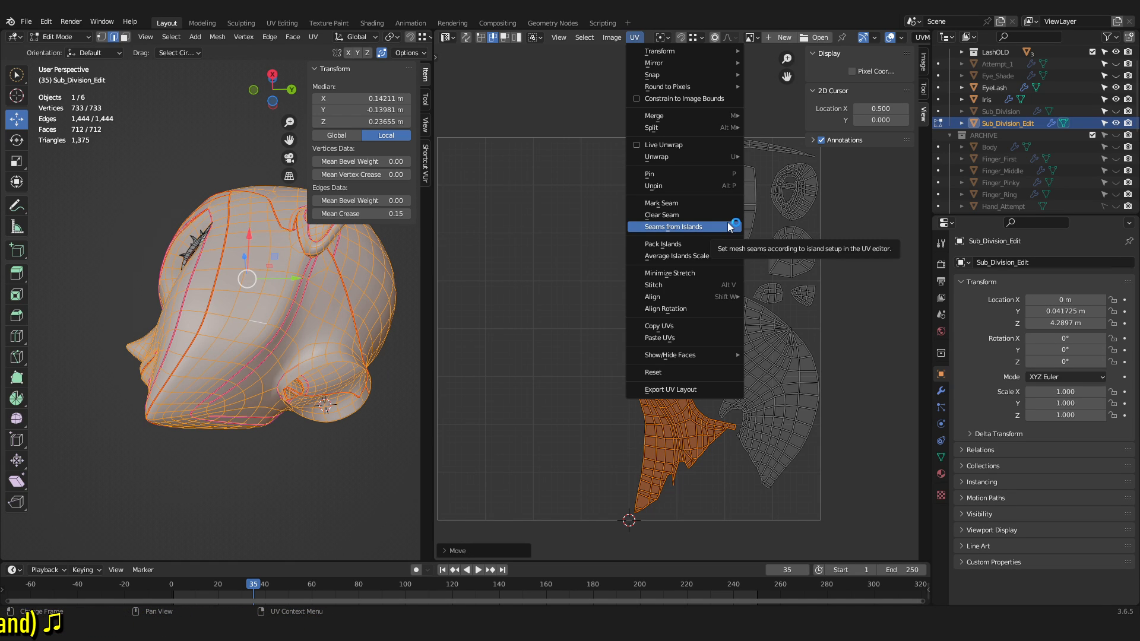
- Back in Blender, set the mesh seams from the UV islands and select all of the head's UVs
click(730, 228)
key(a)
click(585, 37)
- Set up a PNG export of the head's UV layout with a size of 2048 by 2048
mouse_move(612, 37)
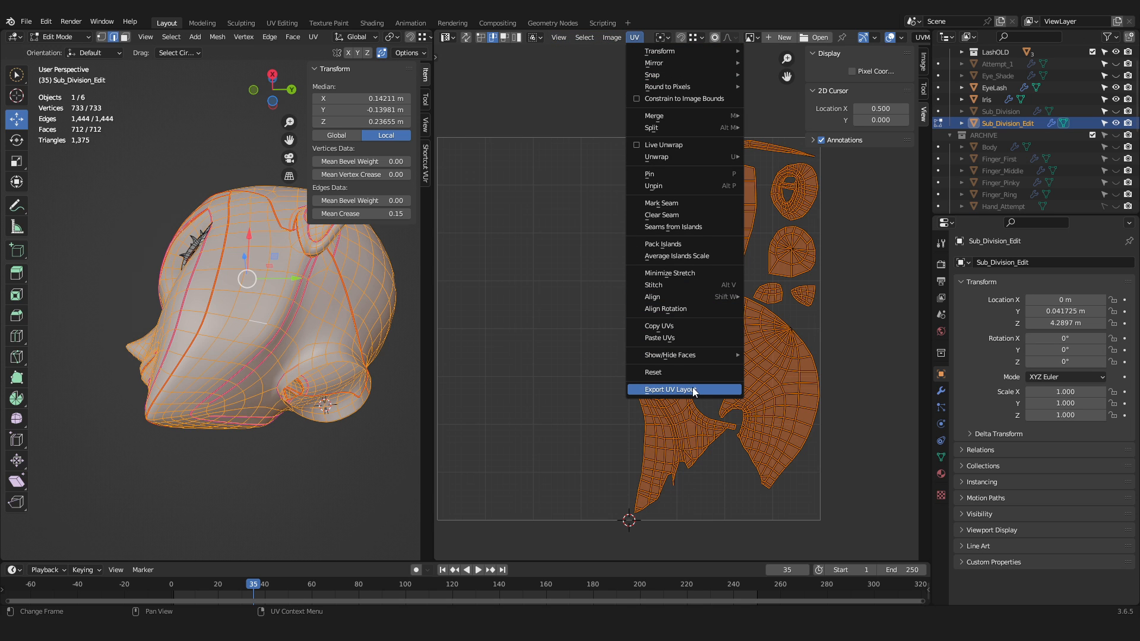
click(693, 390)
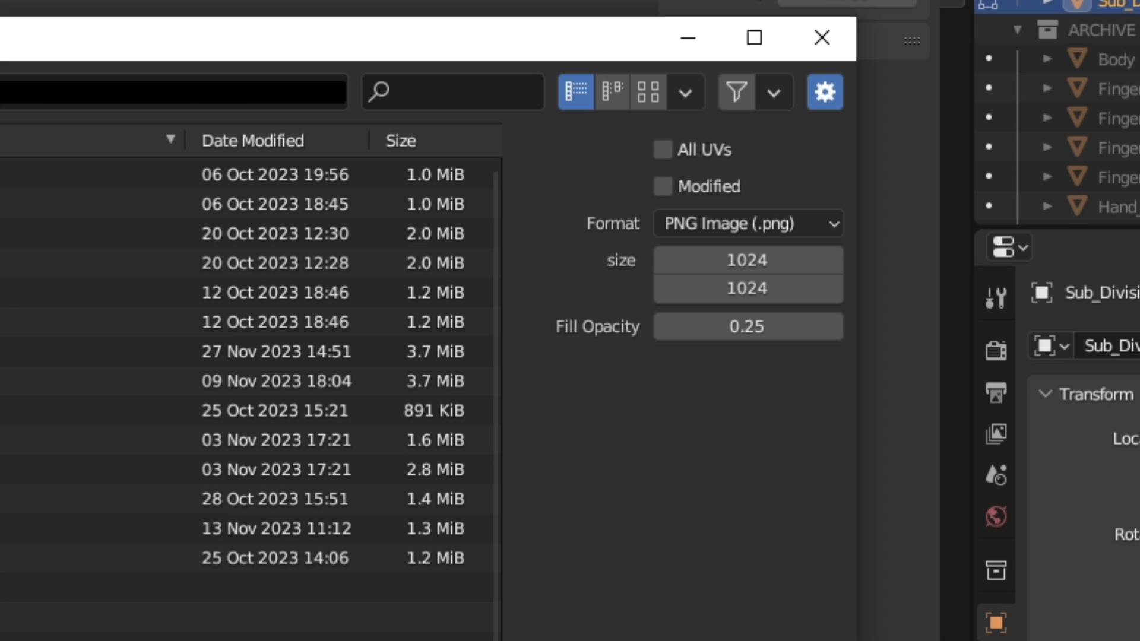
click(747, 260)
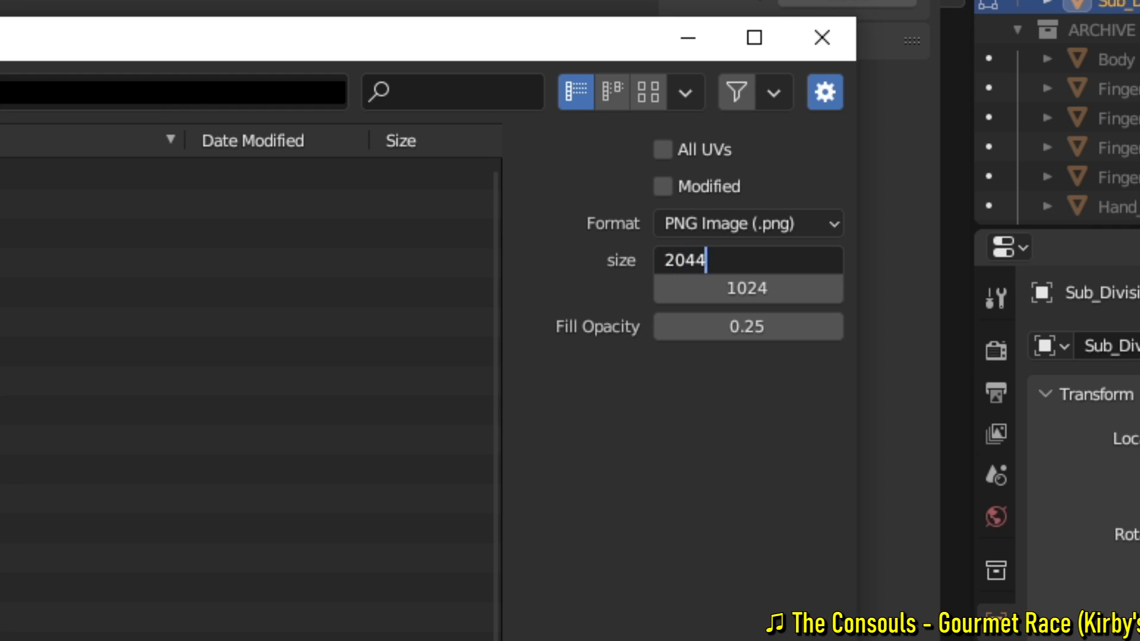
drag(780, 266, 582, 253)
key(ctrl+c)
click(603, 291)
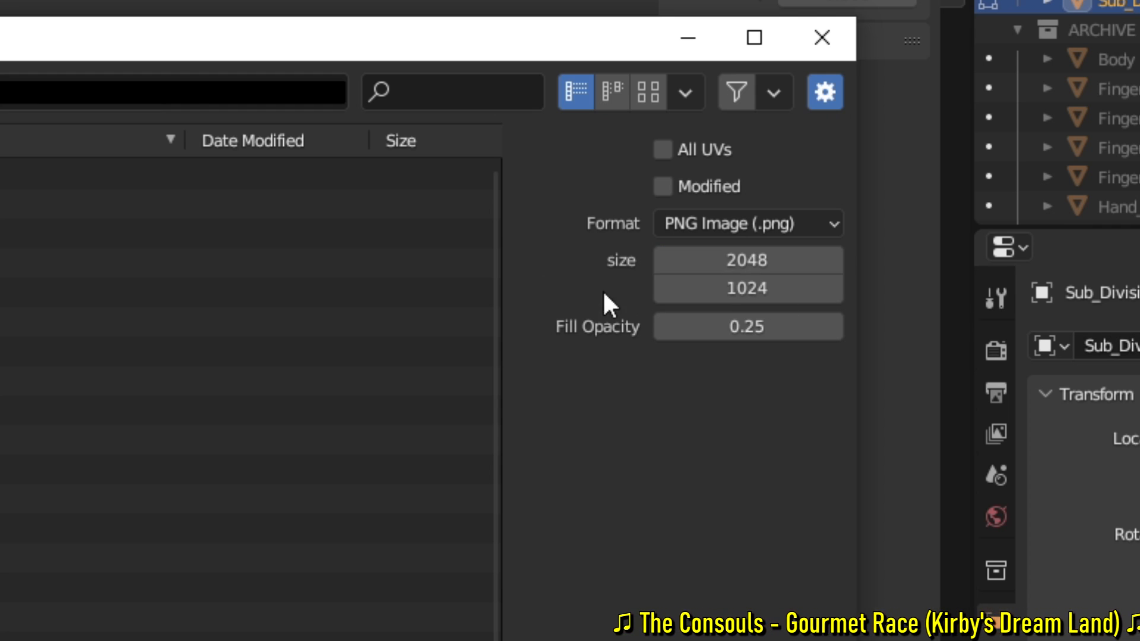
click(816, 292)
key(ctrl+v)
key(Return)
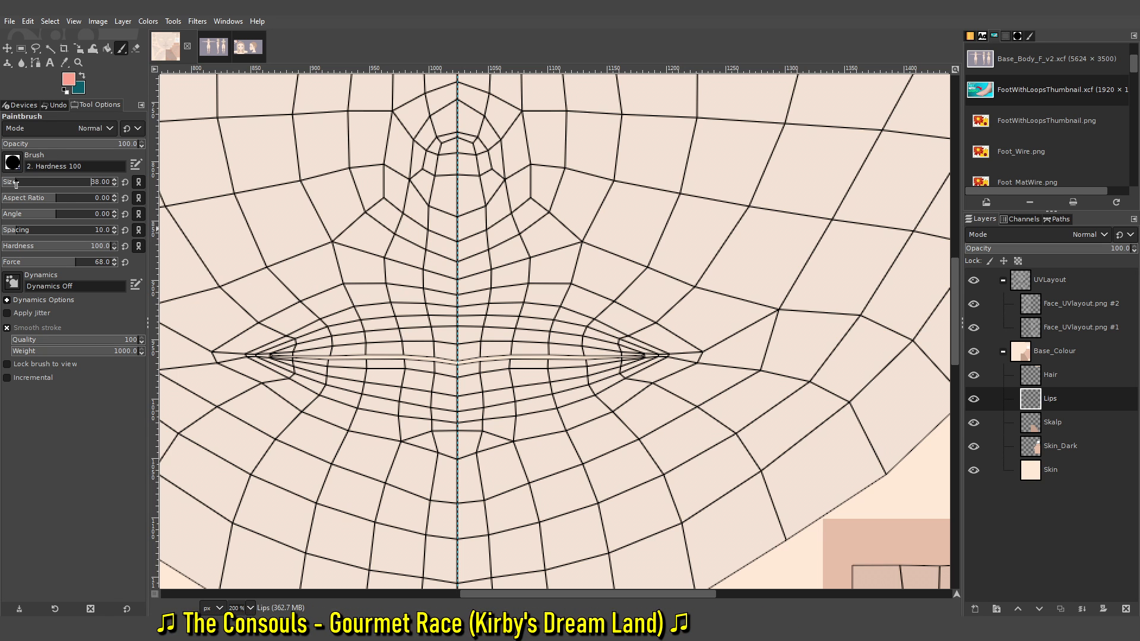
- In GIMP, paint a pink stroke over the centre of the mouth on the Lips layer with the 38 px Hardness 100 brush
mouse_move(448, 353)
mouse_down()
mouse_move(484, 325)
mouse_move(562, 338)
mouse_move(486, 324)
mouse_up()
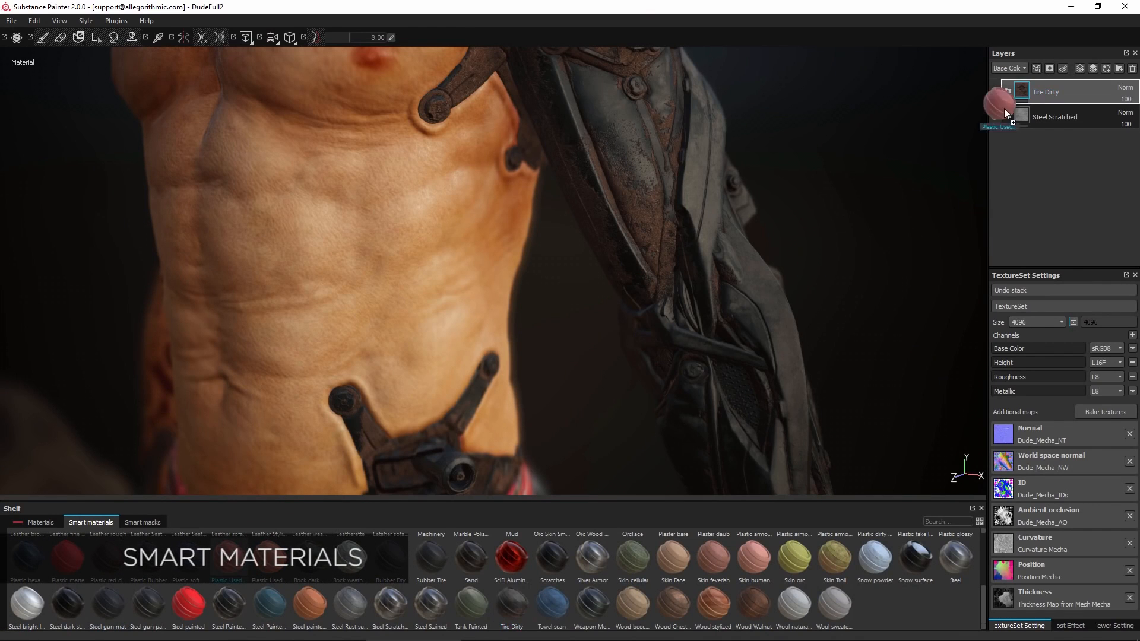
- In Substance Painter, add a smart material from the shelf to the mechanical arm's layer stack
drag(471, 604, 969, 166)
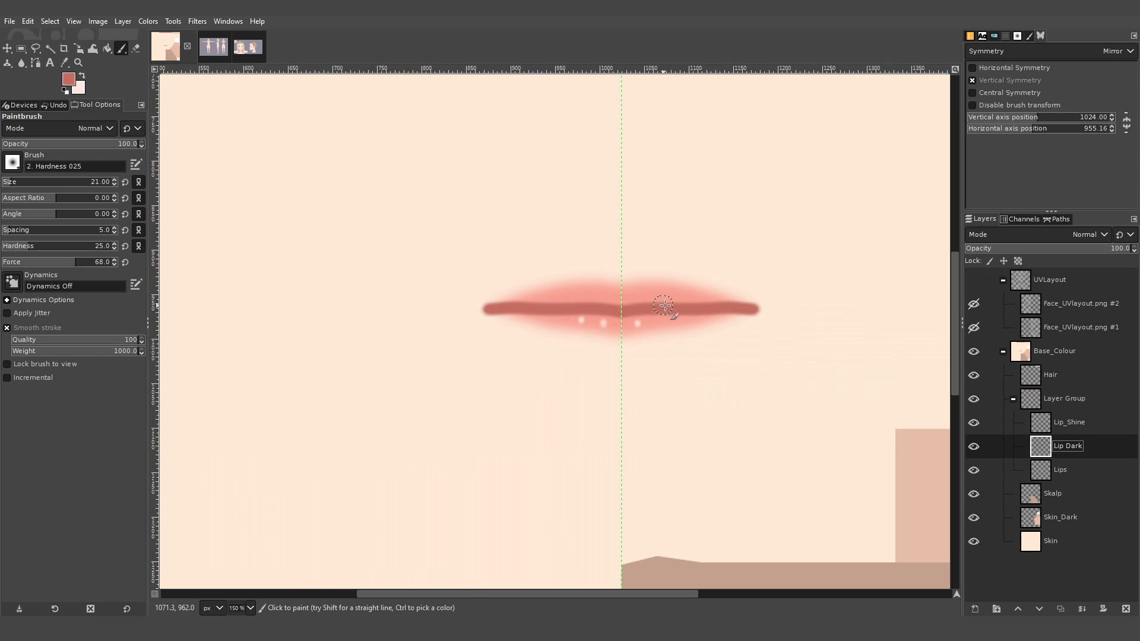
- In GIMP, paint along the mouth line on the Lip Dark layer with the 21 px Hardness 025 brush and vertical mirror symmetry
mouse_move(667, 306)
mouse_down()
mouse_move(746, 332)
mouse_move(713, 352)
mouse_up()
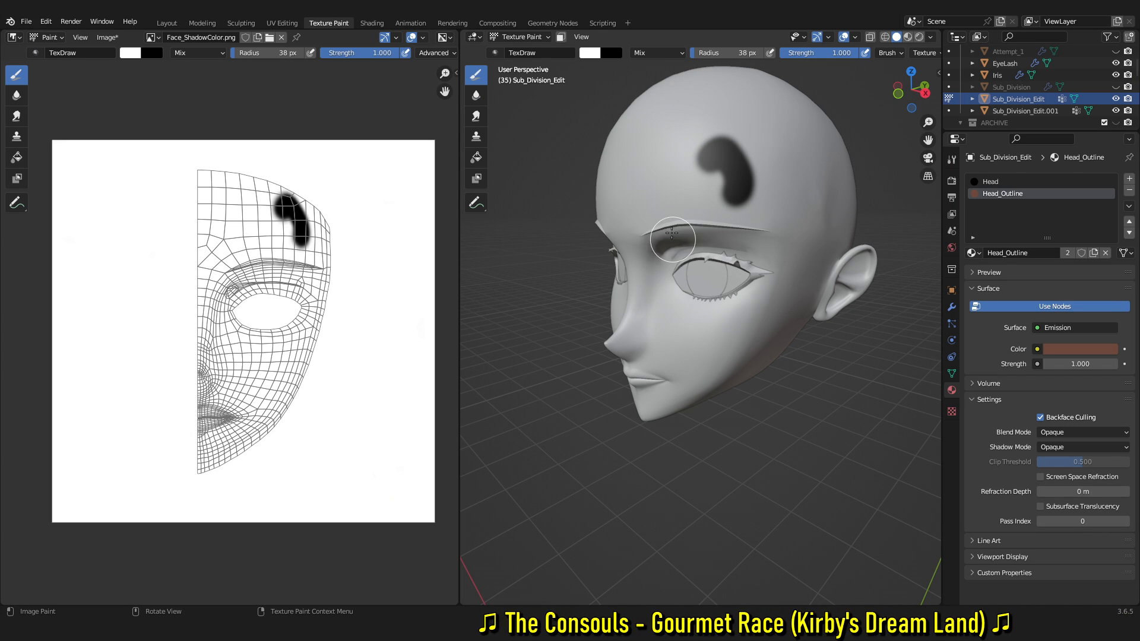
- In Blender, texture-paint a short black stroke just below the eye on Face_ShadowColor.png with the 38 px TexDraw brush
mouse_move(679, 299)
ctrl+mouse_down()
mouse_move(731, 296)
mouse_move(740, 272)
mouse_move(684, 262)
mouse_move(669, 277)
mouse_move(699, 313)
ctrl+mouse_up()
scroll(713, 343, up, 5)
shift+middle_drag(690, 371, 722, 353)
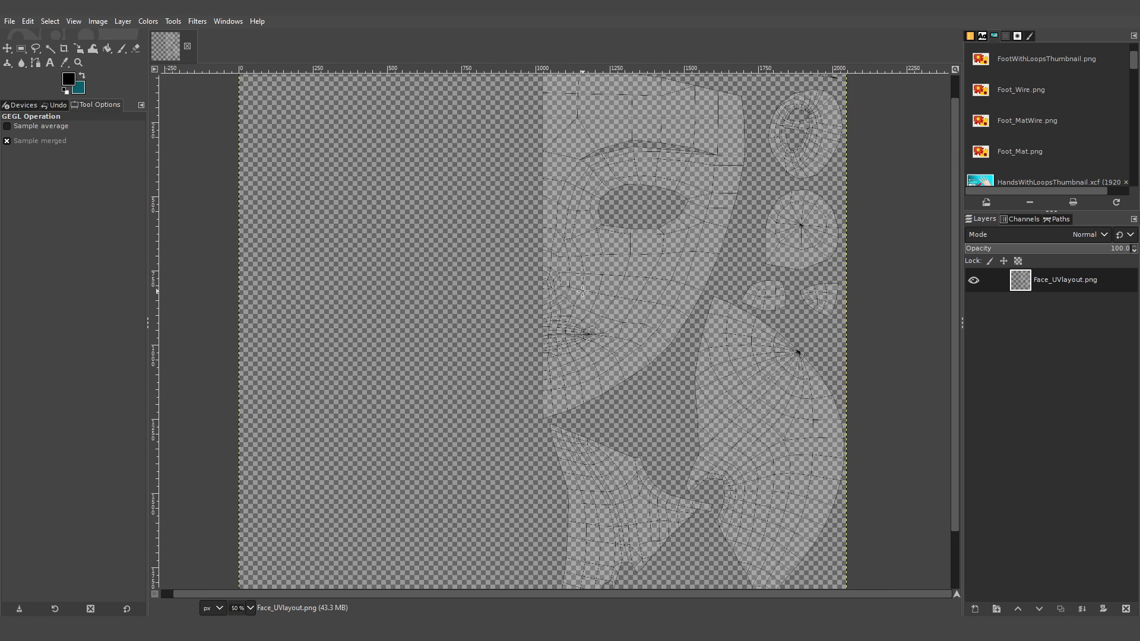
- In GIMP, duplicate the Face_UVlayout.png layer and flip the copy horizontally to complete the empty half
right_click(1063, 280)
click(1000, 126)
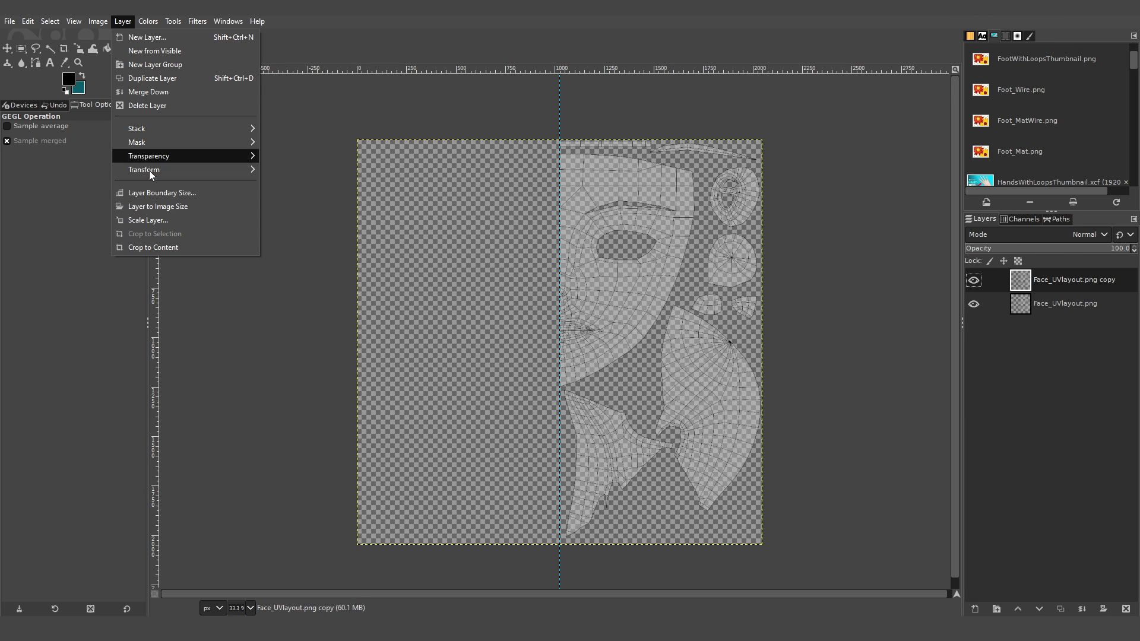
click(297, 168)
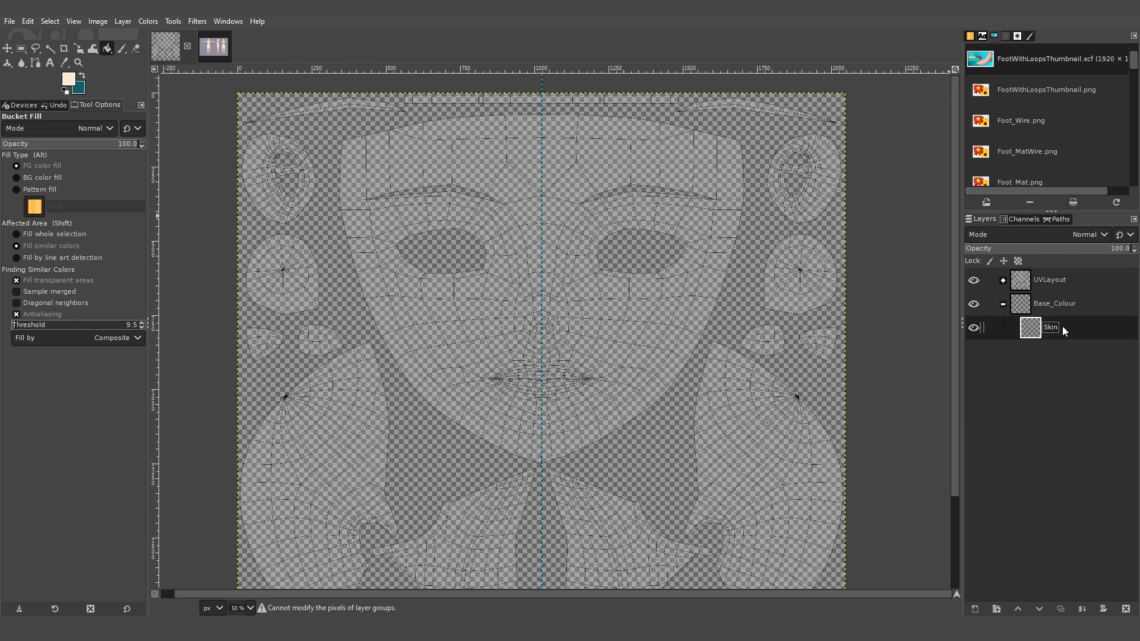
- Bucket-fill the whole Skin layer in the Base_Colour group with the pale skin tone
click(723, 329)
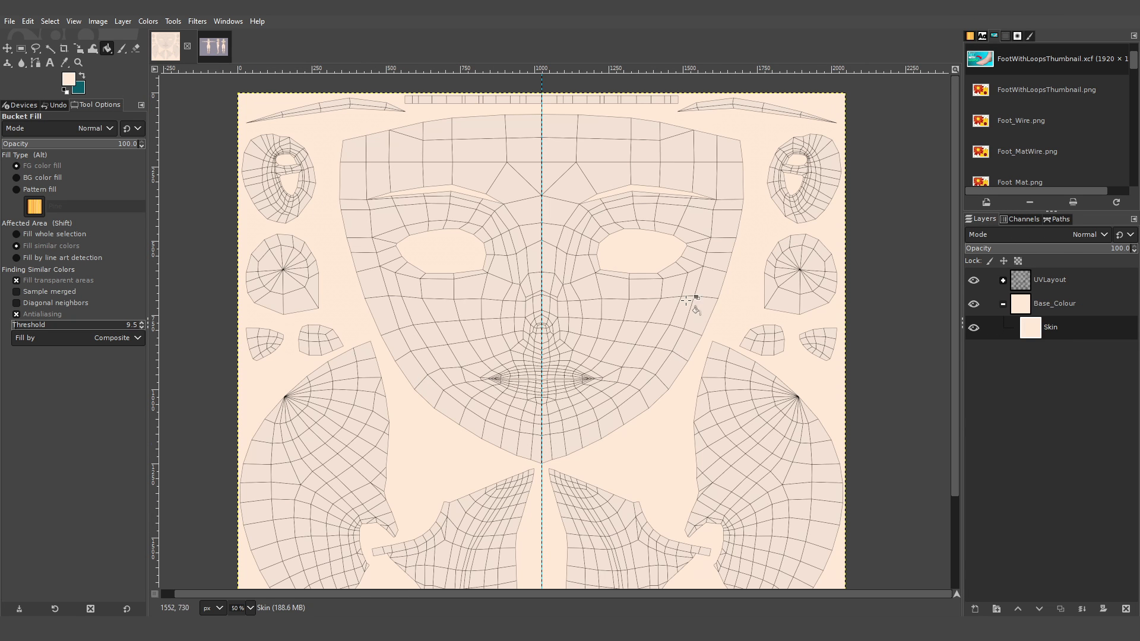
key(p)
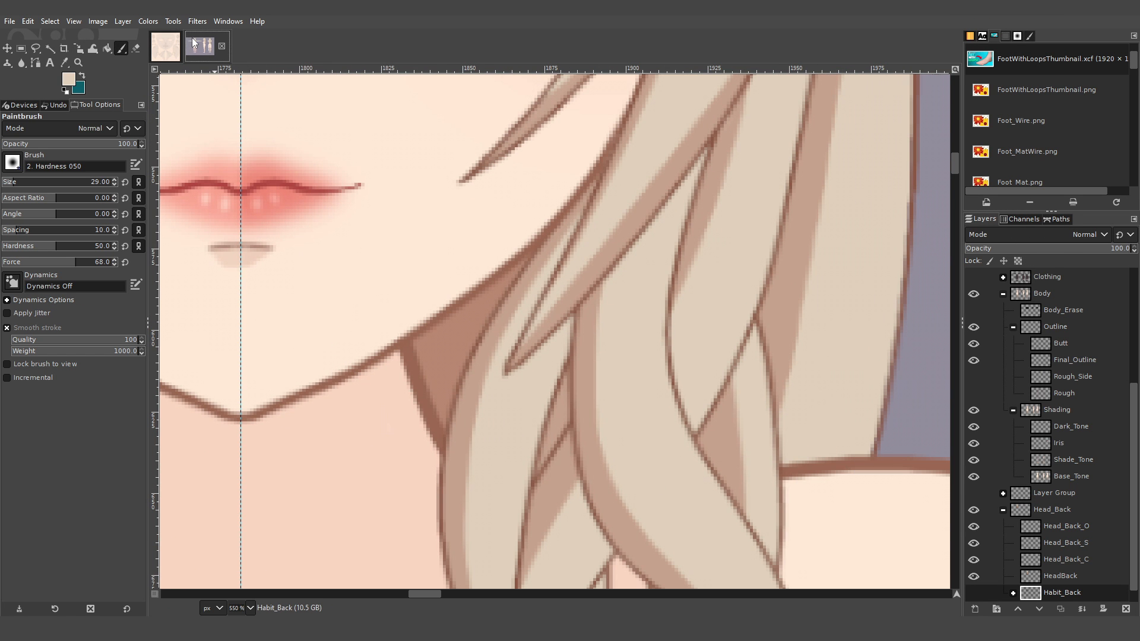
- Return to the face layout image and add a new layer named Hair above the Skin layer
click(166, 46)
key(shift+ctrl+n)
key(Return)
double_click(1063, 327)
text(H)
key(Return)
- On the Hair layer, fill a 629 × 143 px rectangle over the eyebrow island with beige, and draw another wide rectangular selection
key(m)
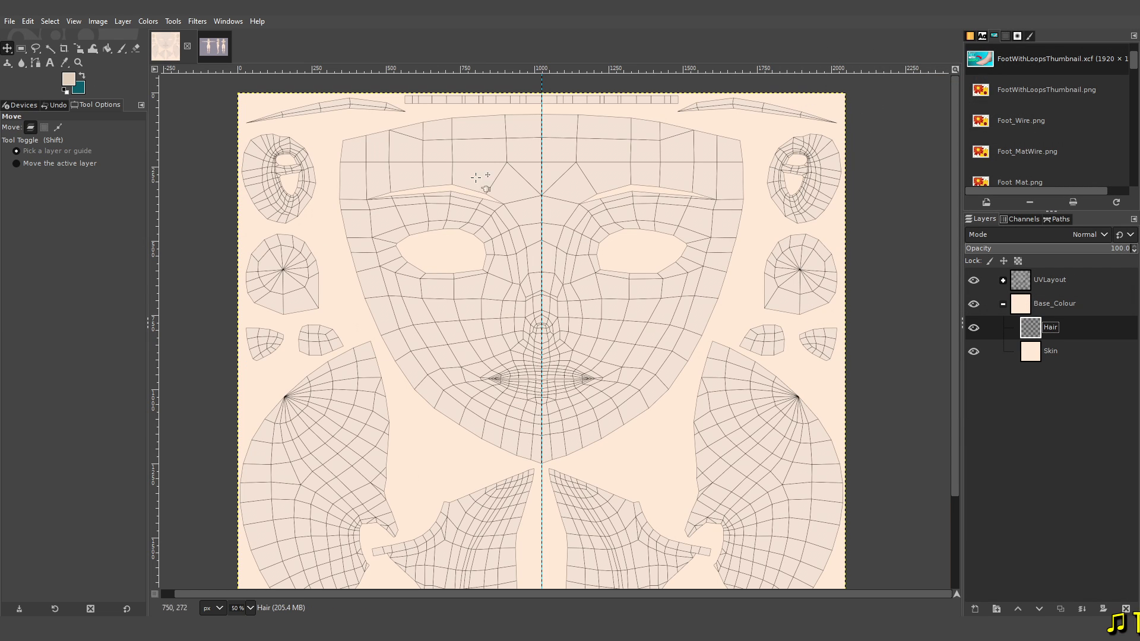
ctrl+scroll(540, 198, up, 3)
scroll(720, 313, right, 3)
key(r)
drag(363, 189, 924, 315)
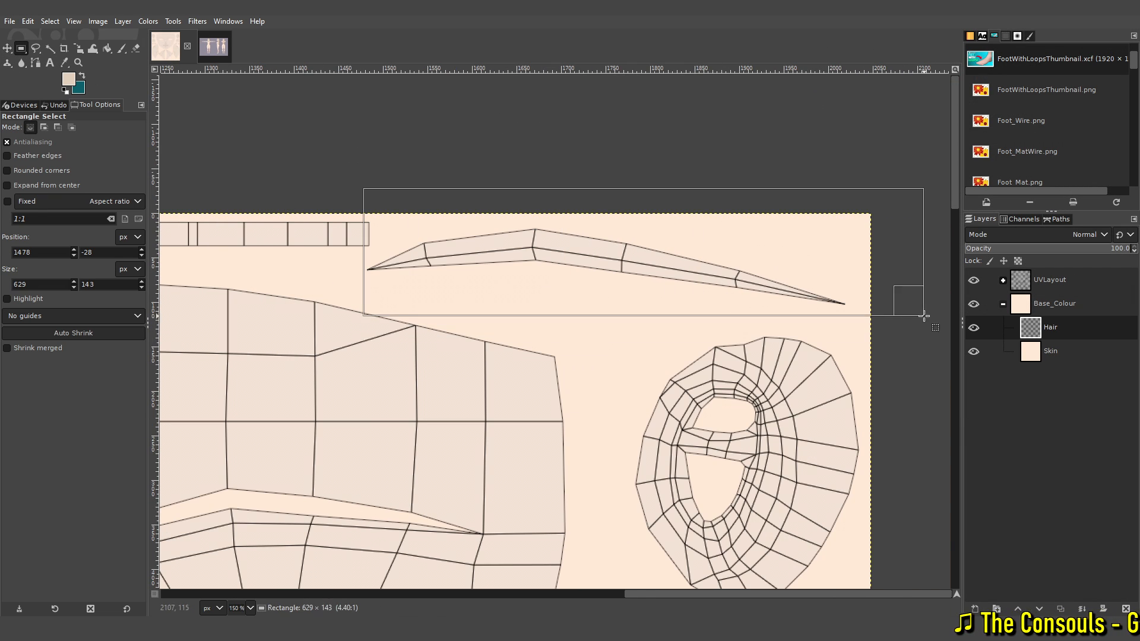
key(shift+b)
key(ctrl+comma)
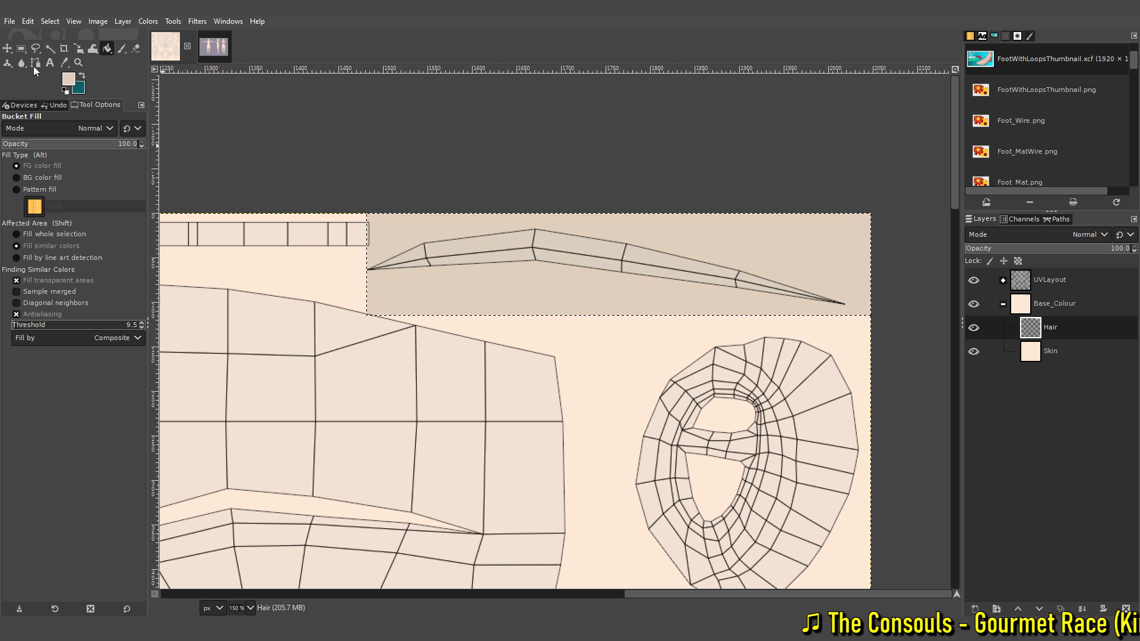
click(21, 49)
drag(328, 310, 883, 388)
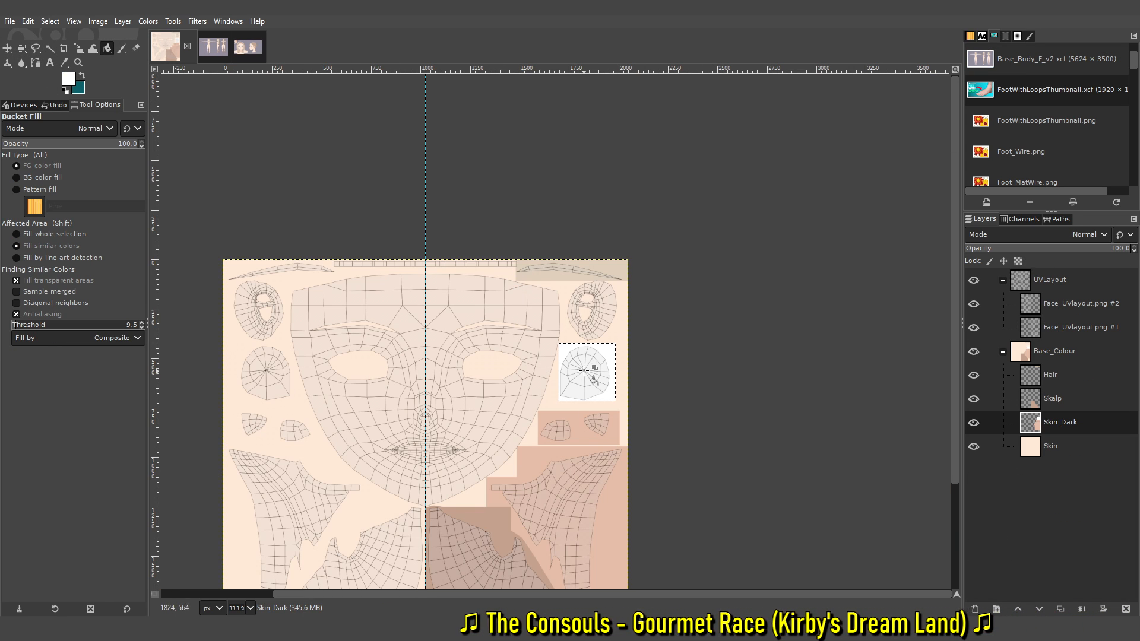
- Hide the UV layout layers and export the painted image as Face_BaseColor.png
middle_drag(584, 371, 520, 273)
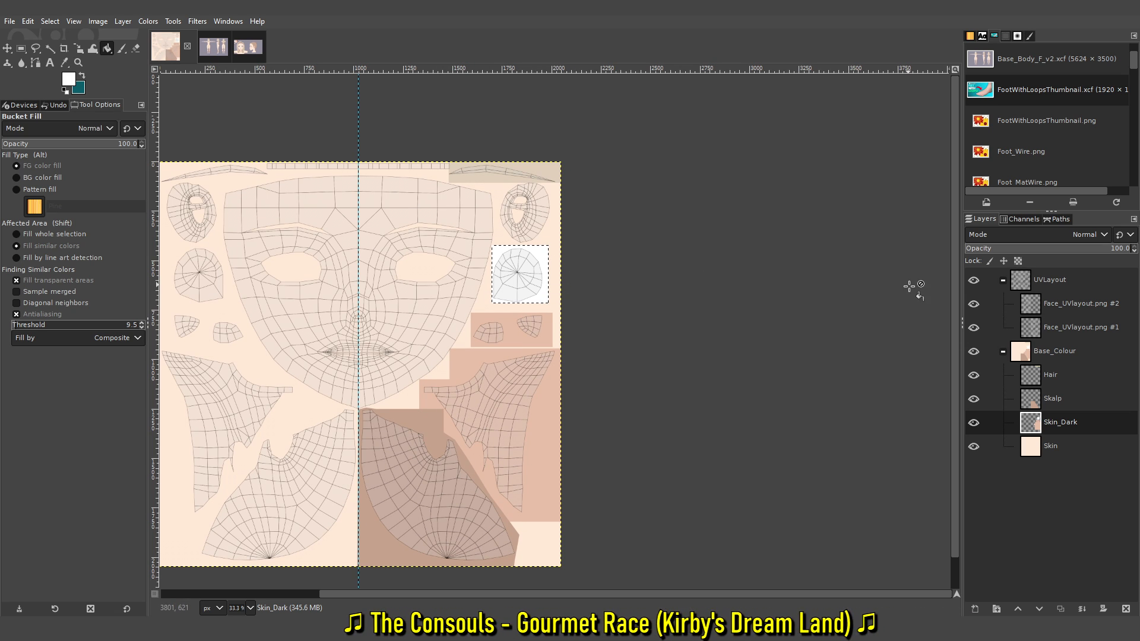
click(973, 279)
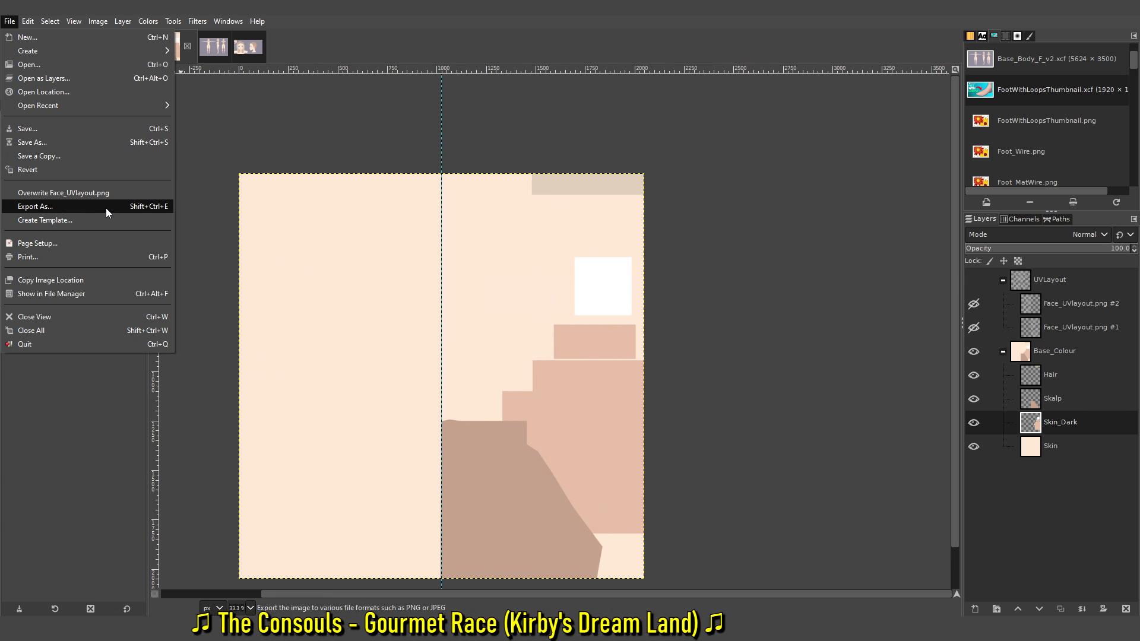
click(105, 207)
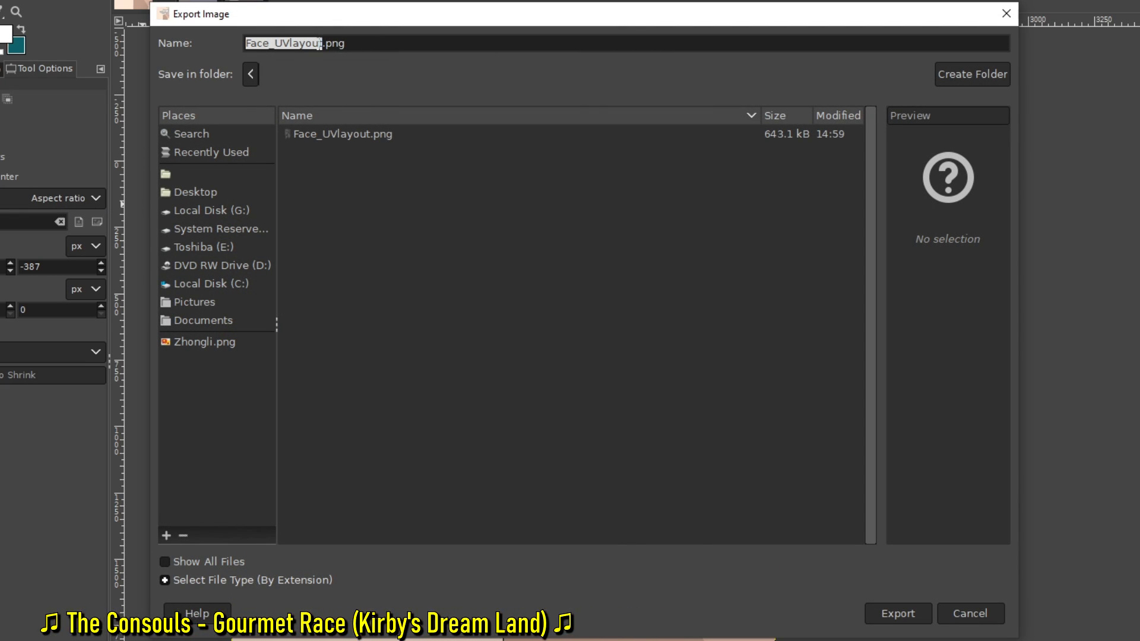
click(323, 44)
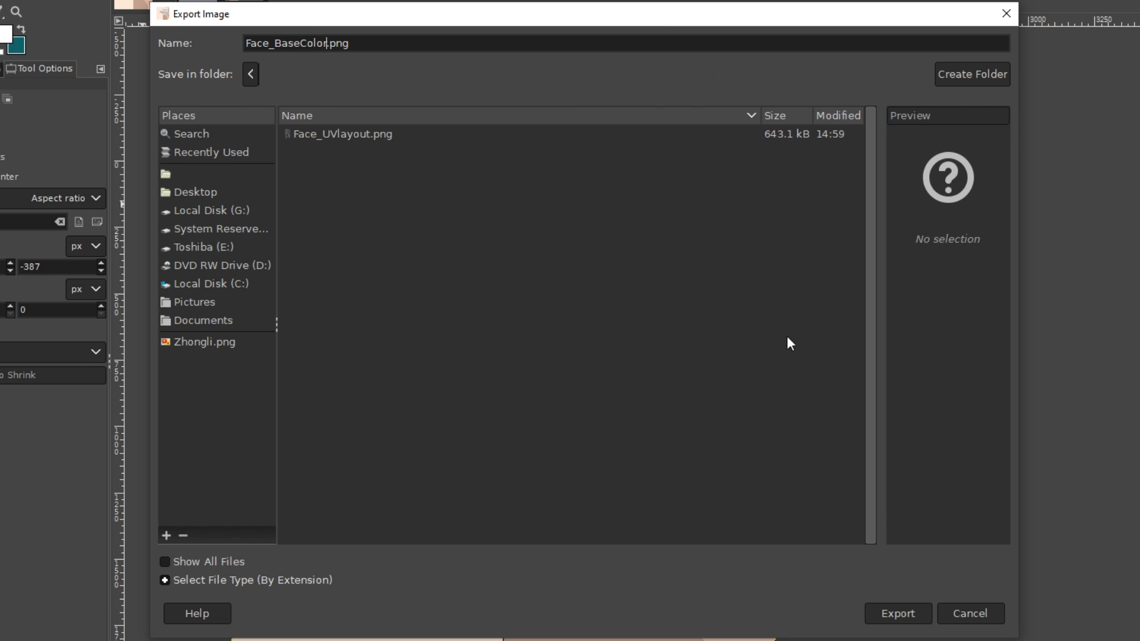
click(900, 612)
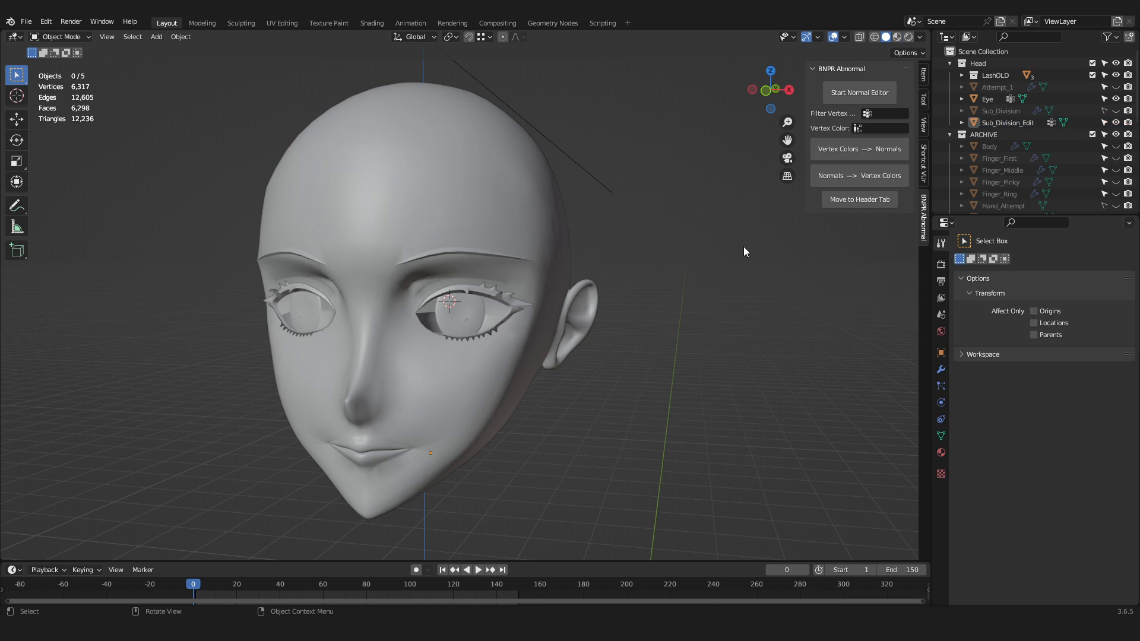
- In Blender, add a new material to the Sub_Division_Edit head
click(940, 453)
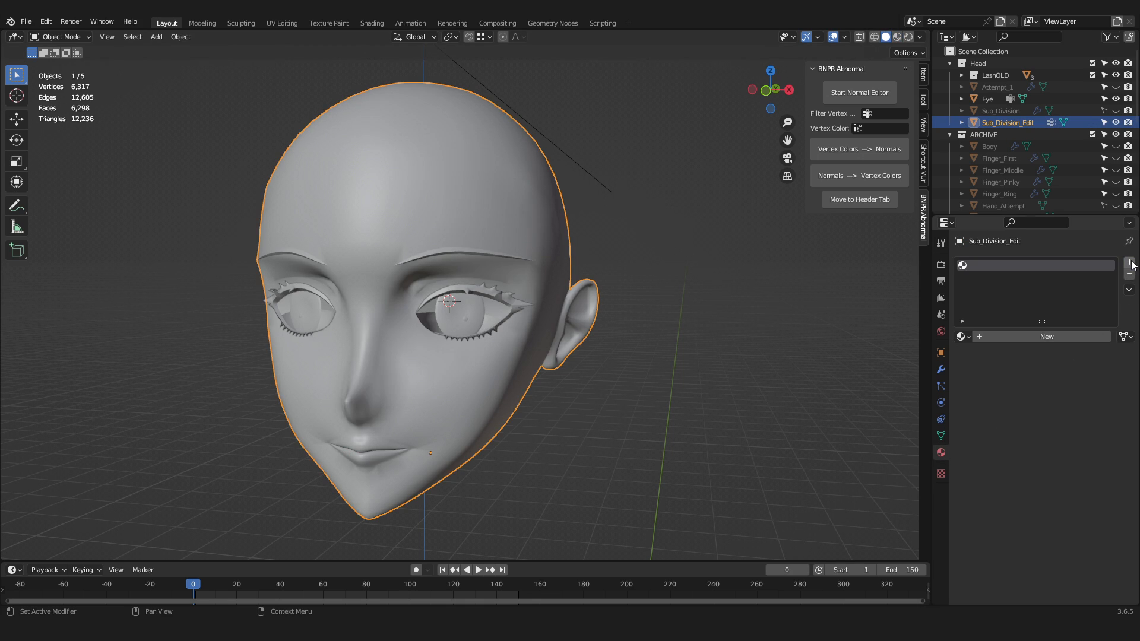
click(1039, 337)
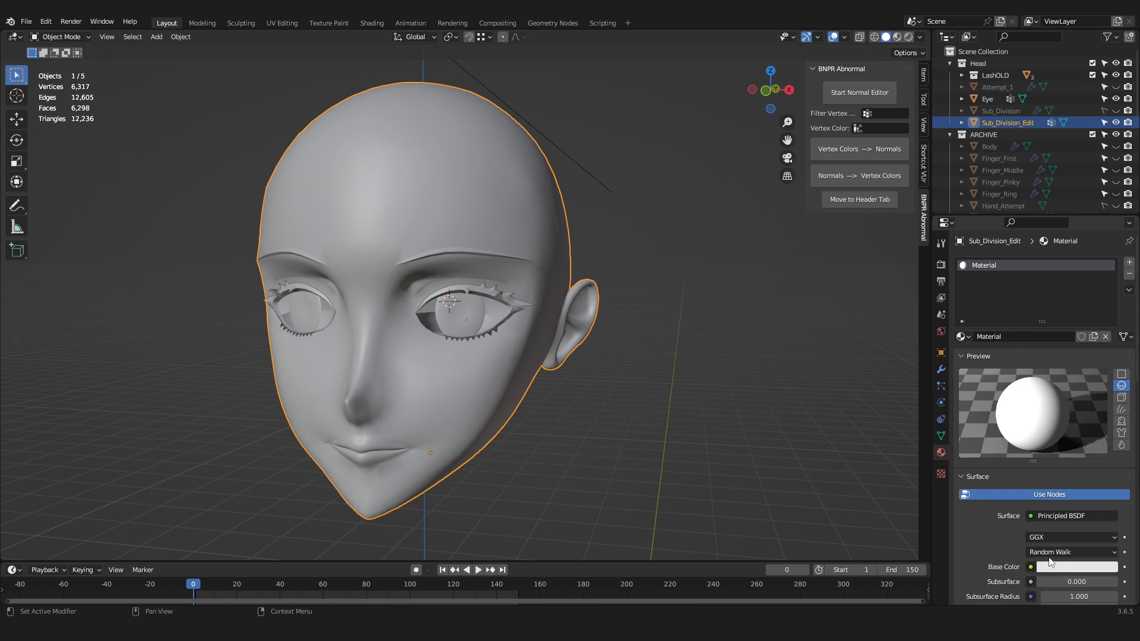
- Load Face_BaseColor.png as an Image Texture for the material's base color and display the head in Material Preview shading
scroll(1050, 561, down, 4)
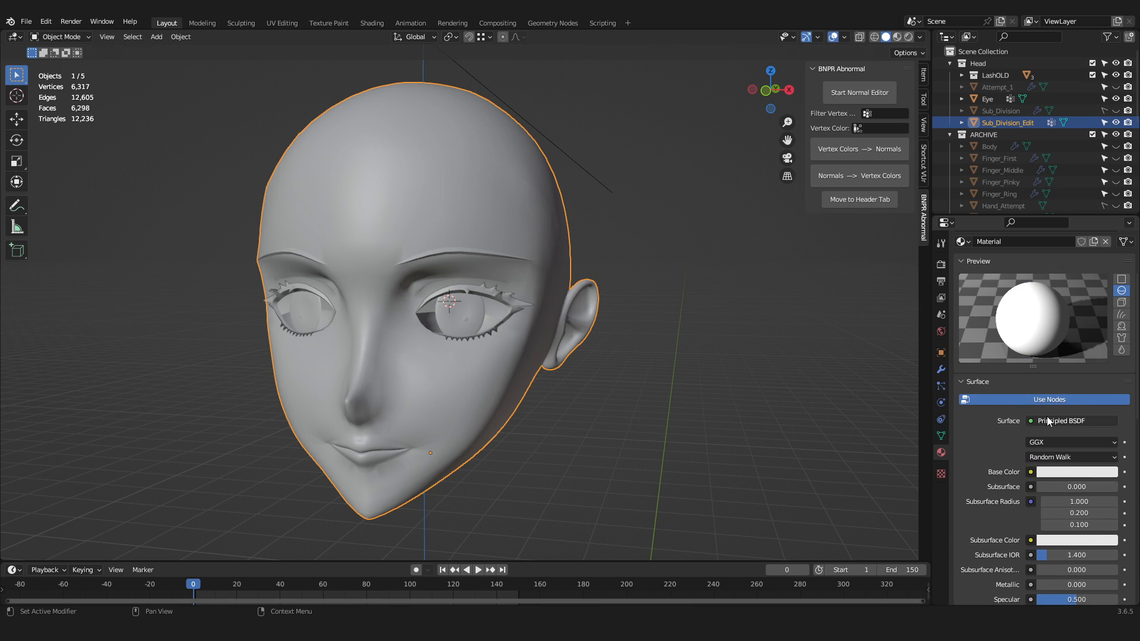
scroll(1008, 468, down, 1)
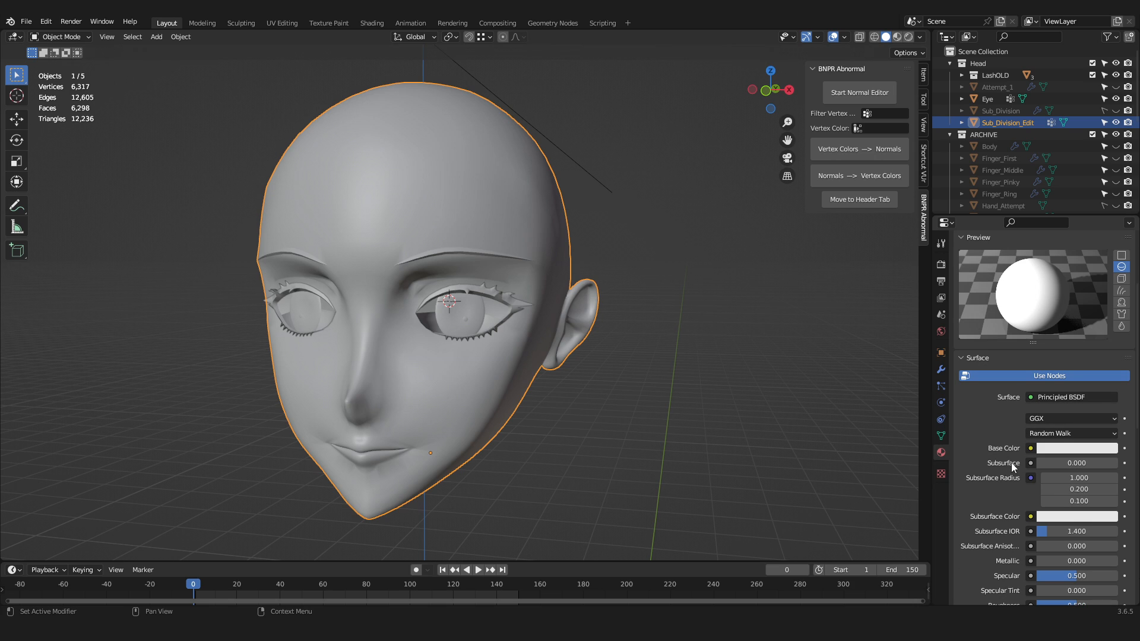
click(1032, 448)
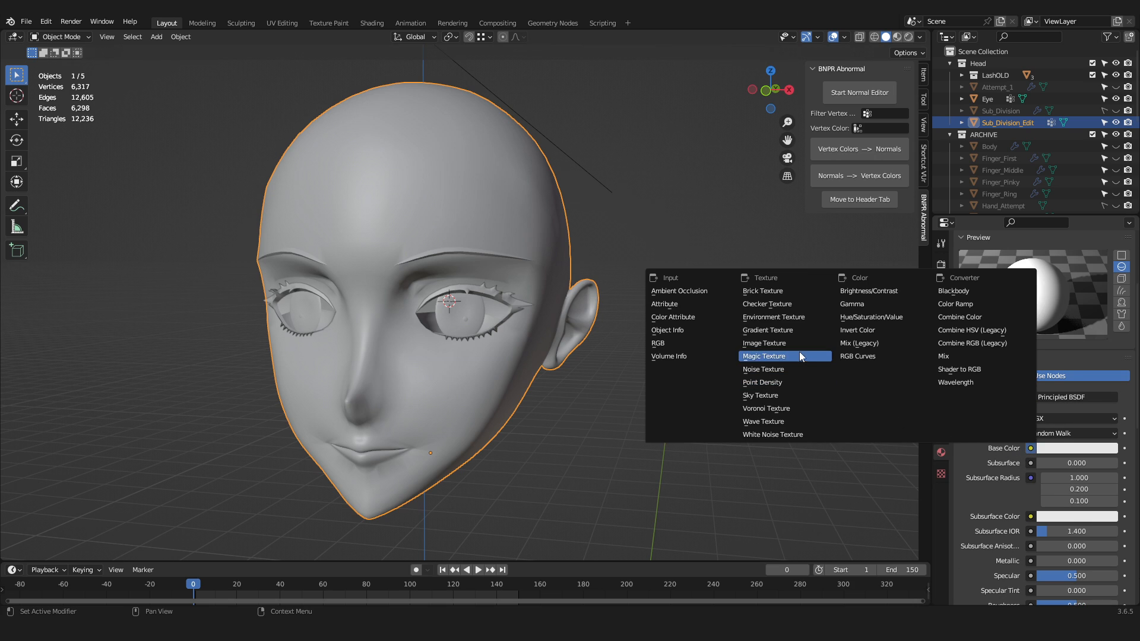
click(783, 344)
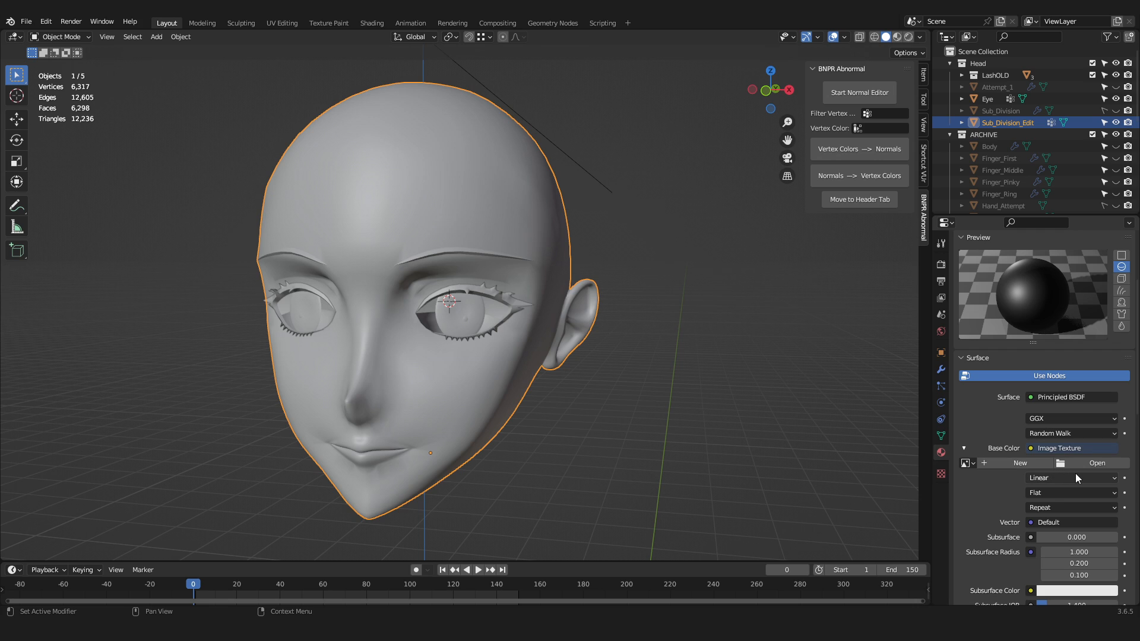
click(1088, 463)
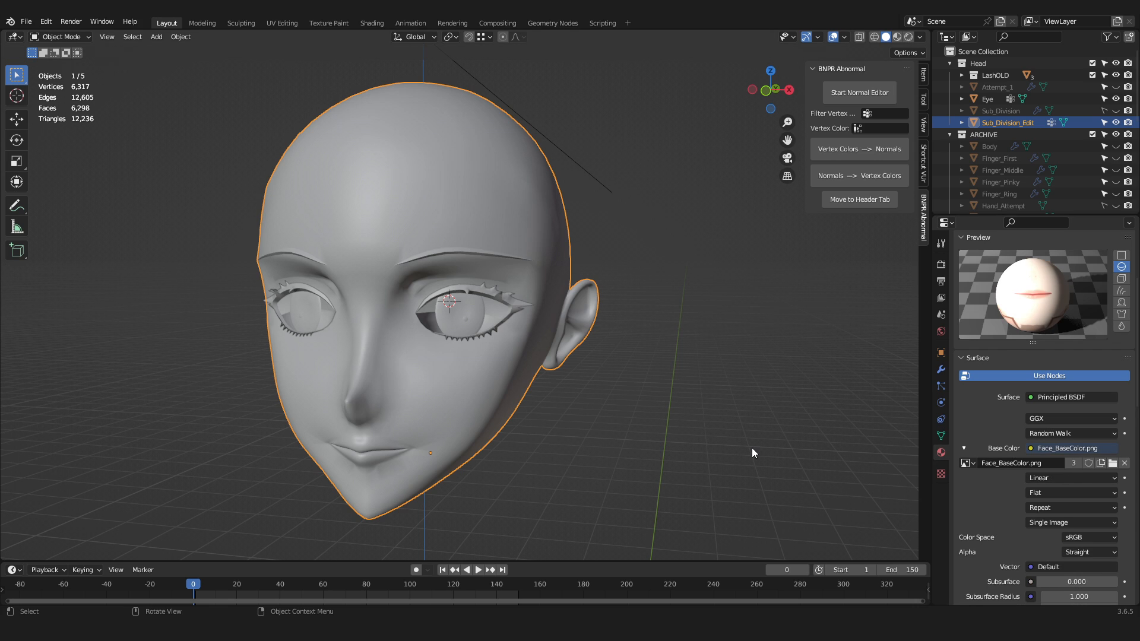
click(897, 37)
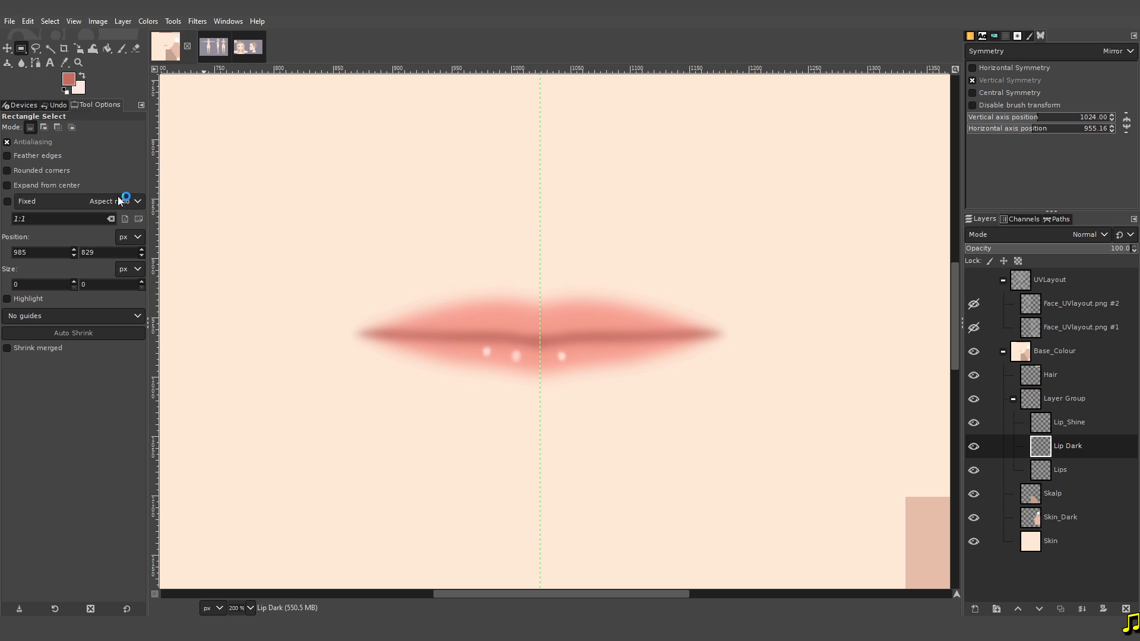
- Re-export the darkened lip texture from GIMP and reload Face_BaseColor.png in Blender's image editor
key(ctrl+e)
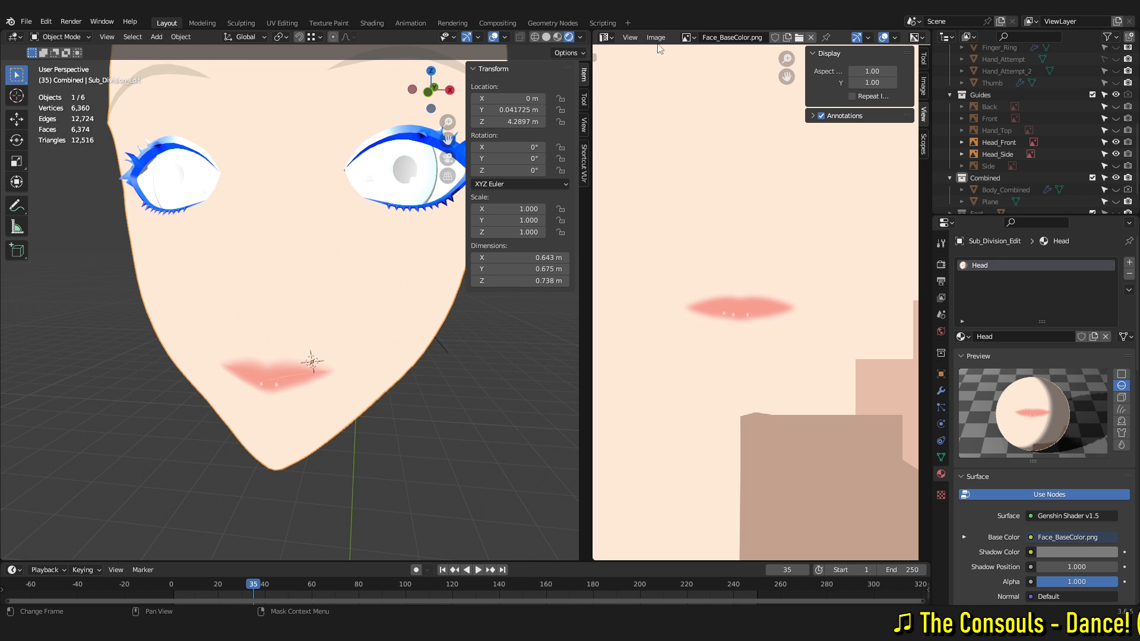
click(655, 39)
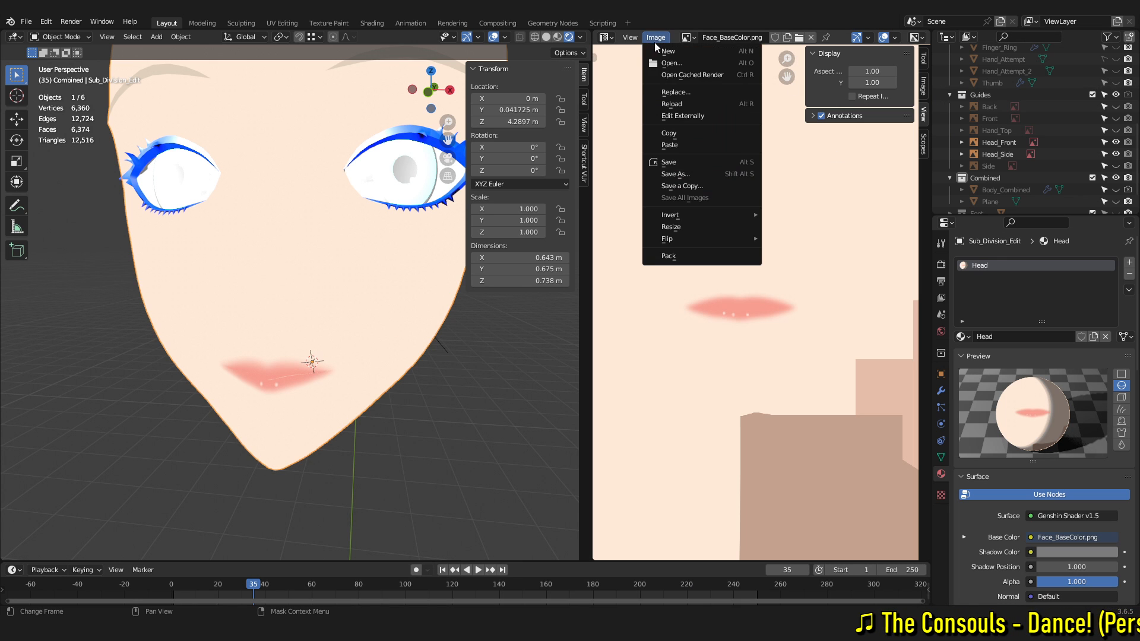
click(694, 107)
middle_drag(332, 330, 305, 319)
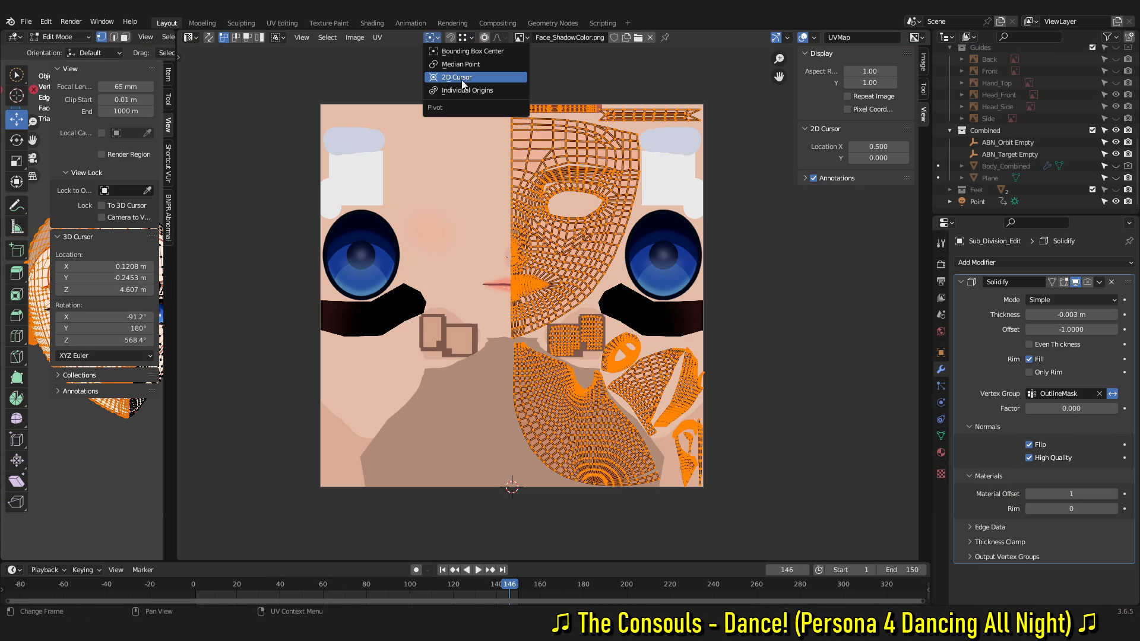
- Flip the selected head UVs horizontally by scaling them by -1 along X about the 2D cursor
click(461, 79)
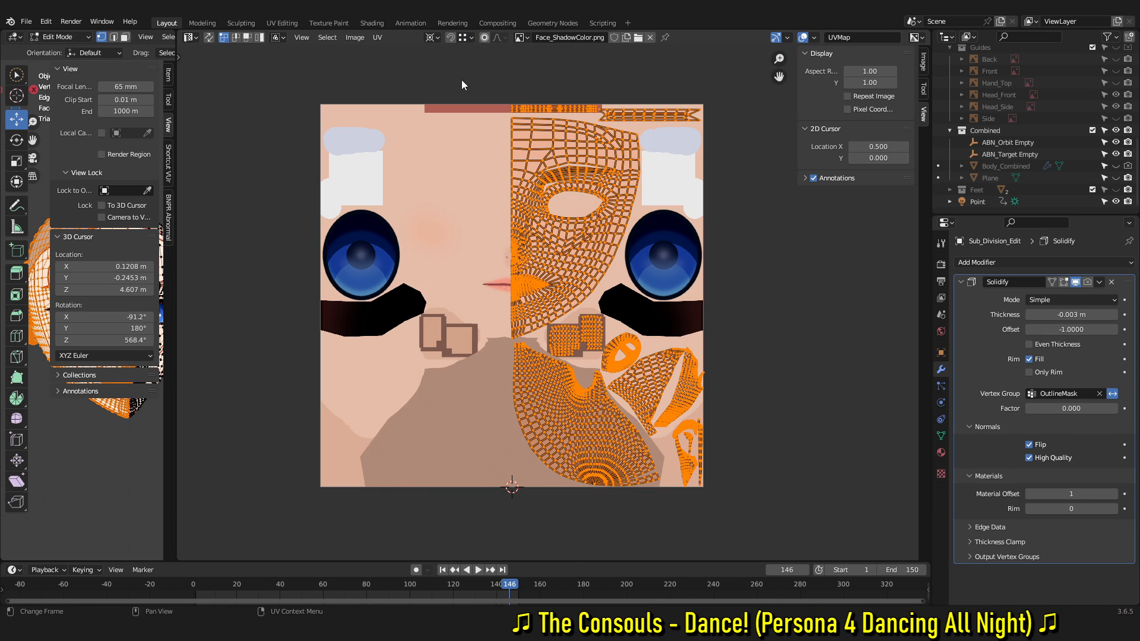
key(s)
key(x)
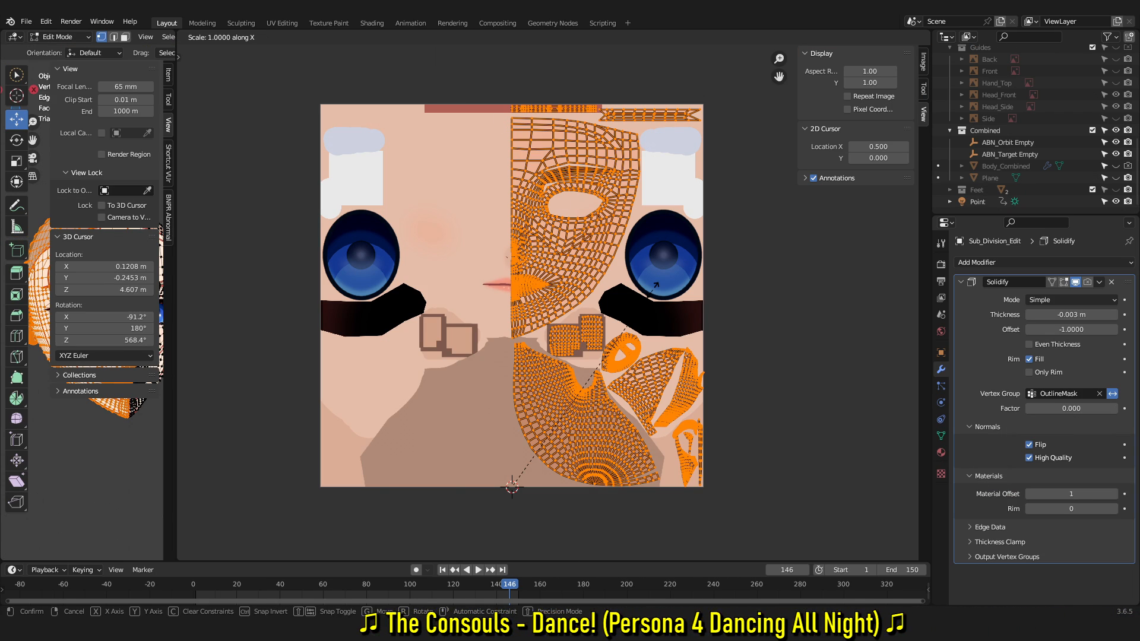
key(minus)
key(1)
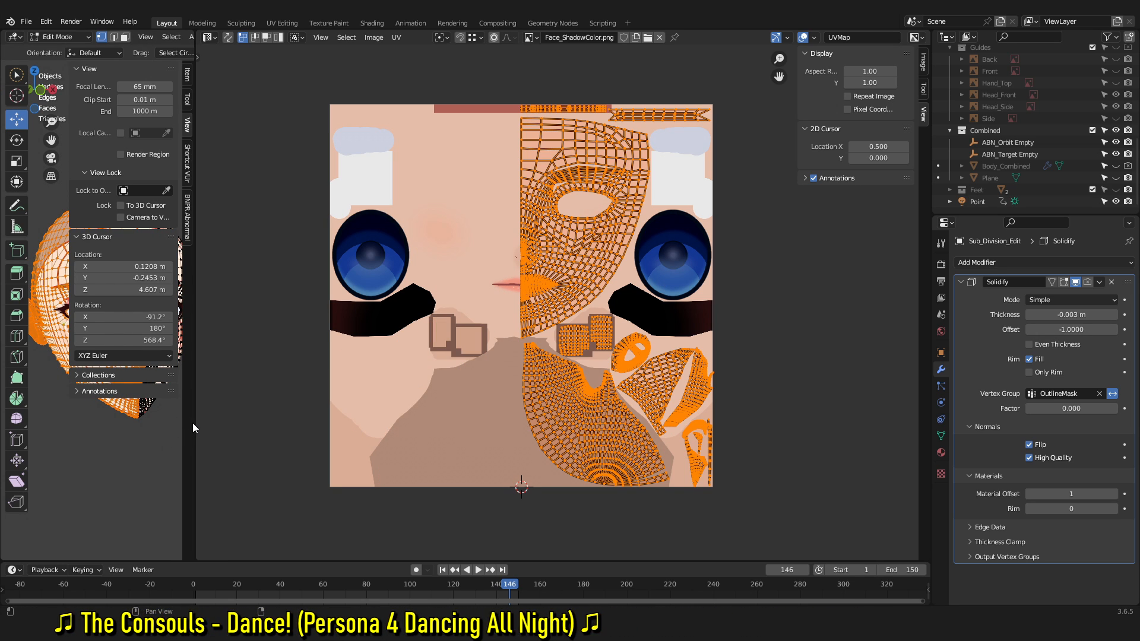
drag(192, 403, 395, 411)
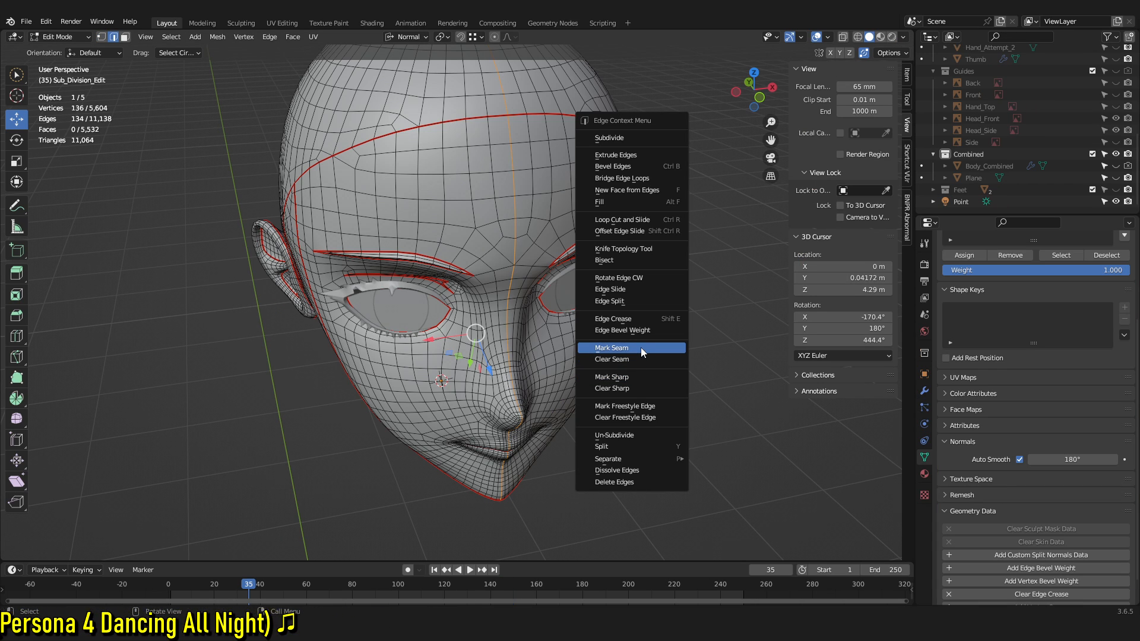
- Mark the head's centre edge loop as a seam and limit the linked selection to seam boundaries
click(640, 347)
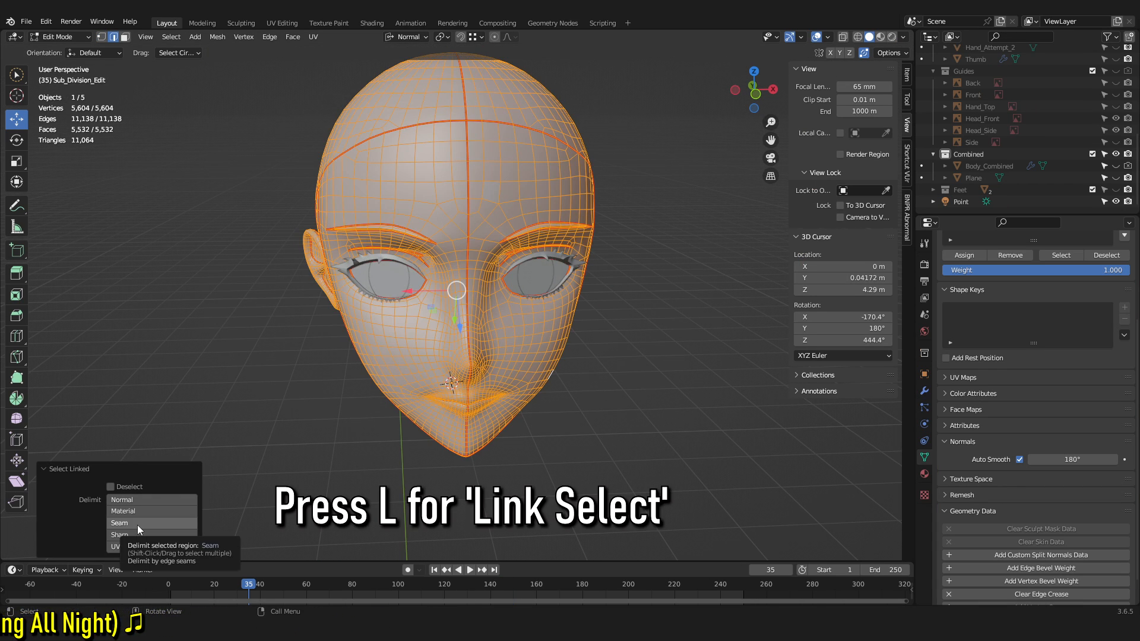
click(137, 524)
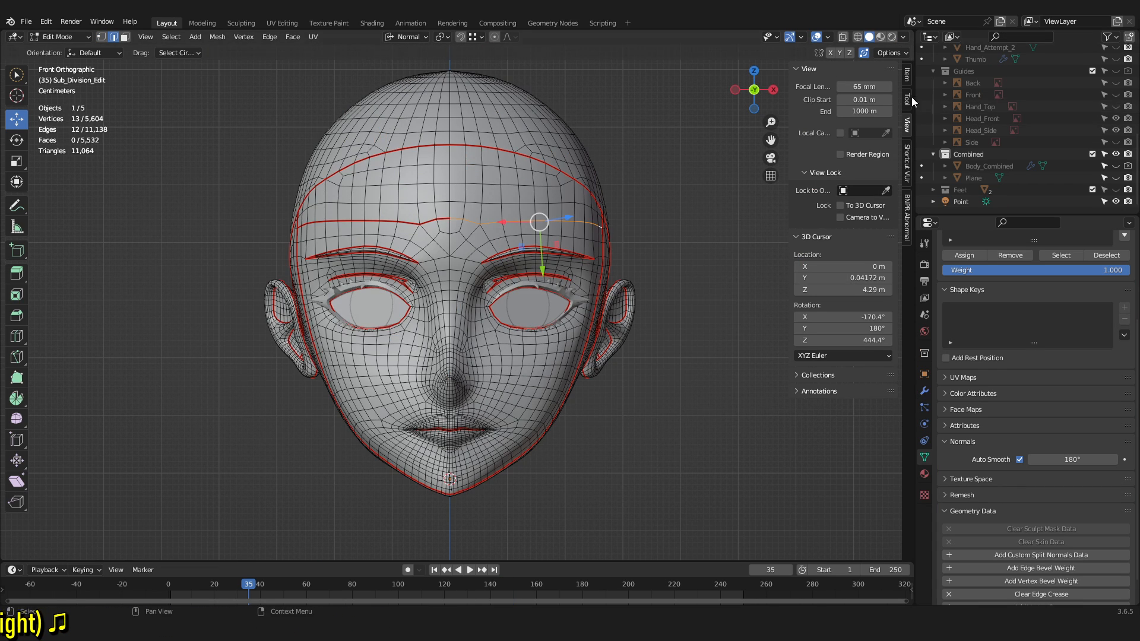
- Box-select all faces of one half of the head, through the mesh, from the front view
click(859, 36)
click(124, 37)
key(b)
drag(209, 58, 450, 561)
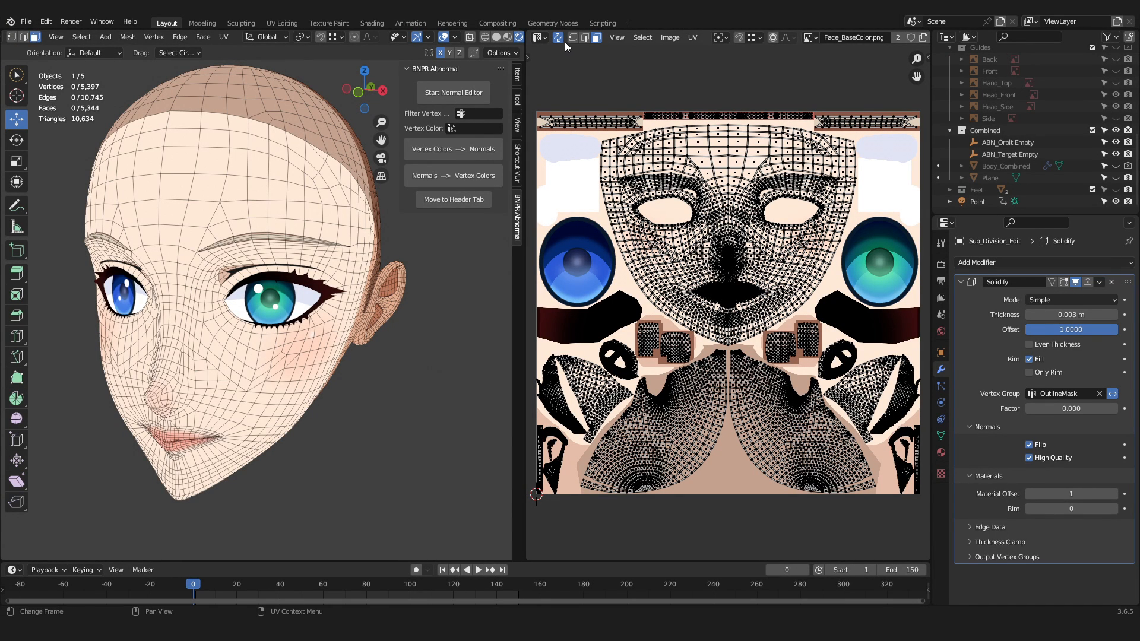
- Turn off UV sync selection and select several linked, seam-bounded face regions around the eye, cheek and mouth
click(558, 37)
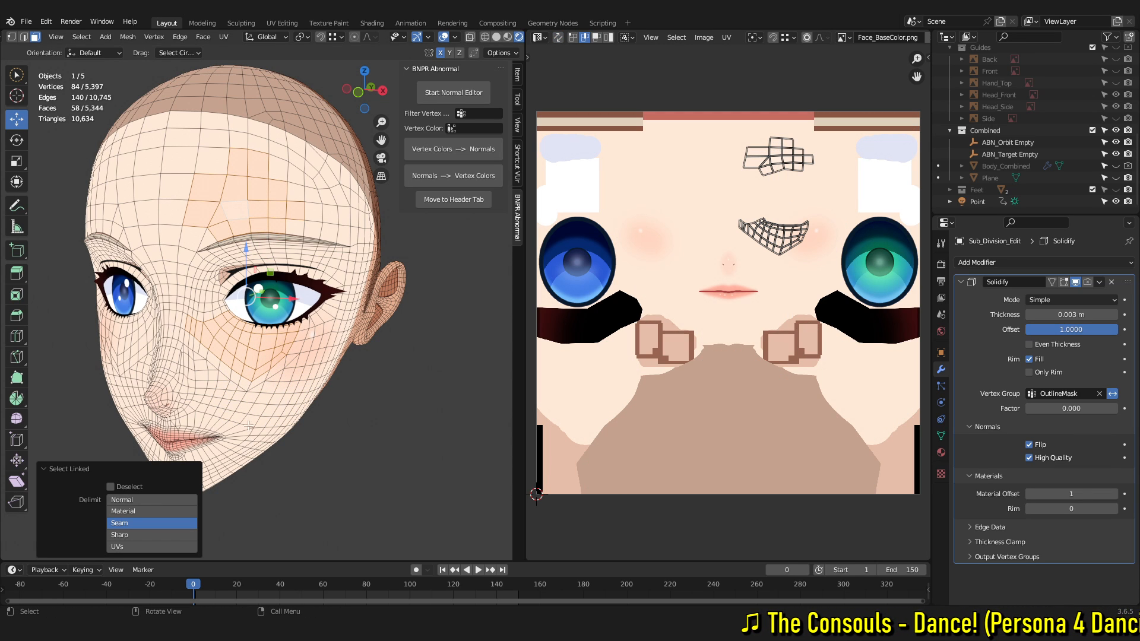
key(l)
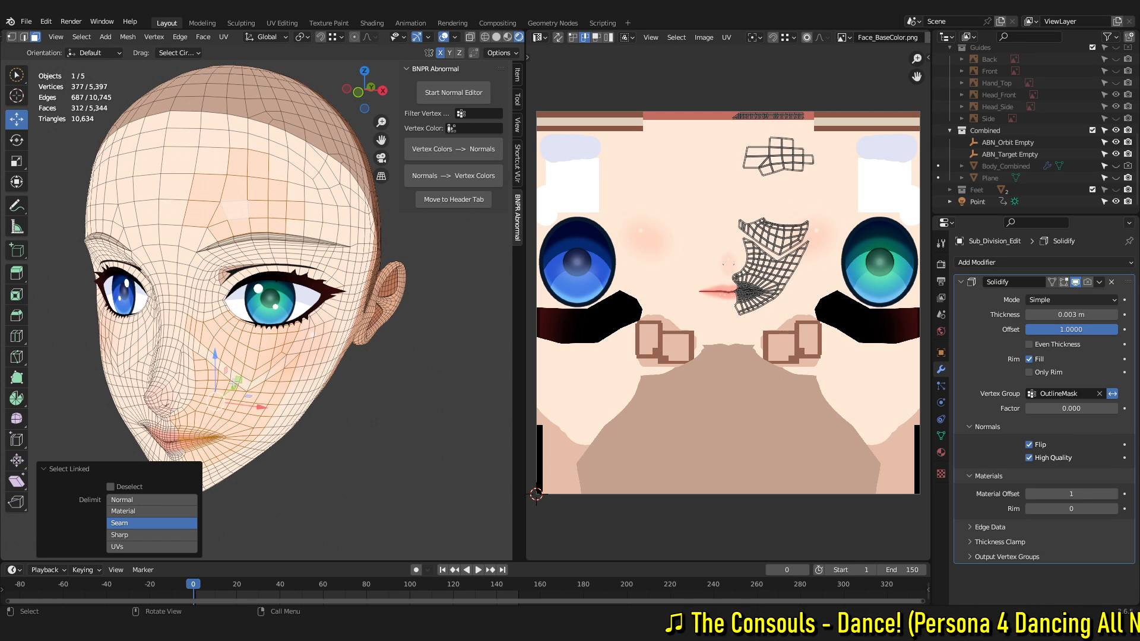
key(l)
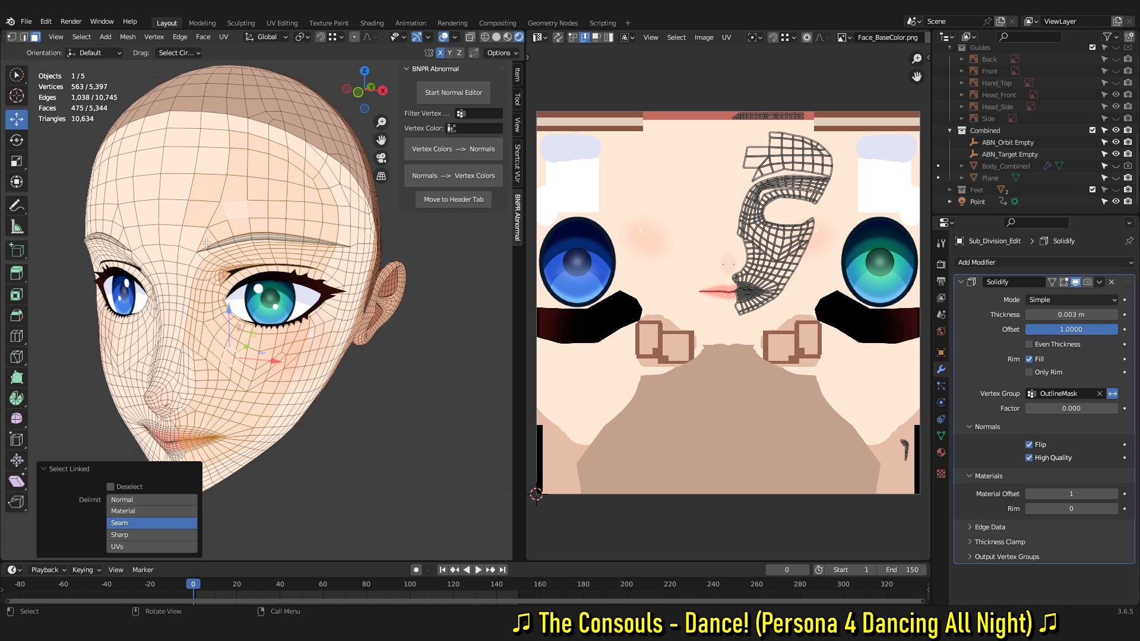
key(l)
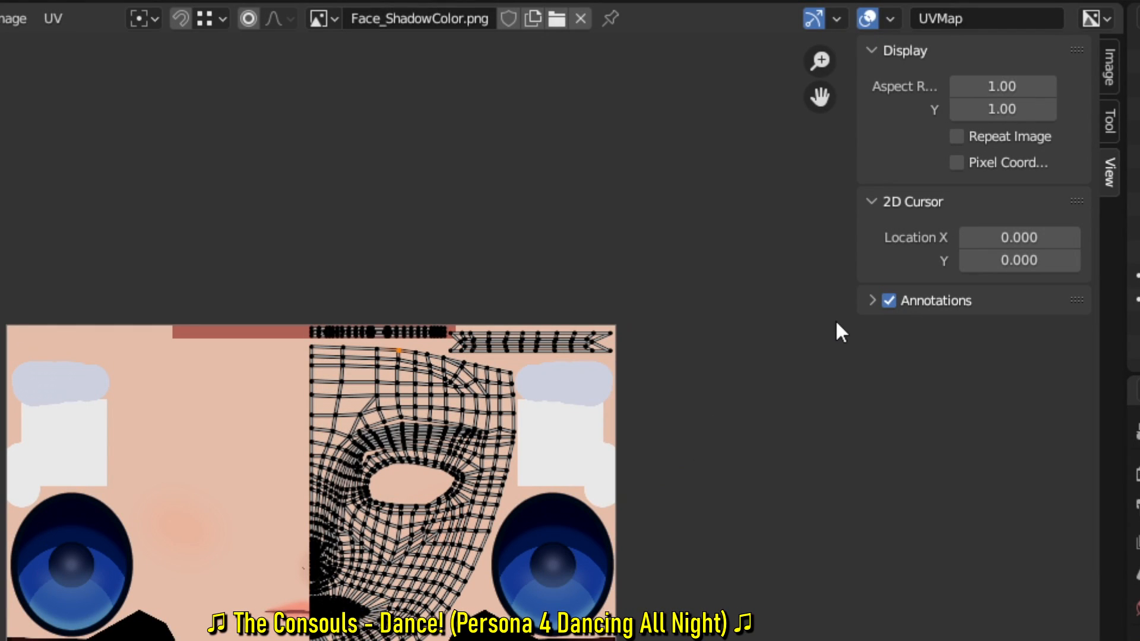
- Set the 2D cursor's X location to 0.5
click(1069, 238)
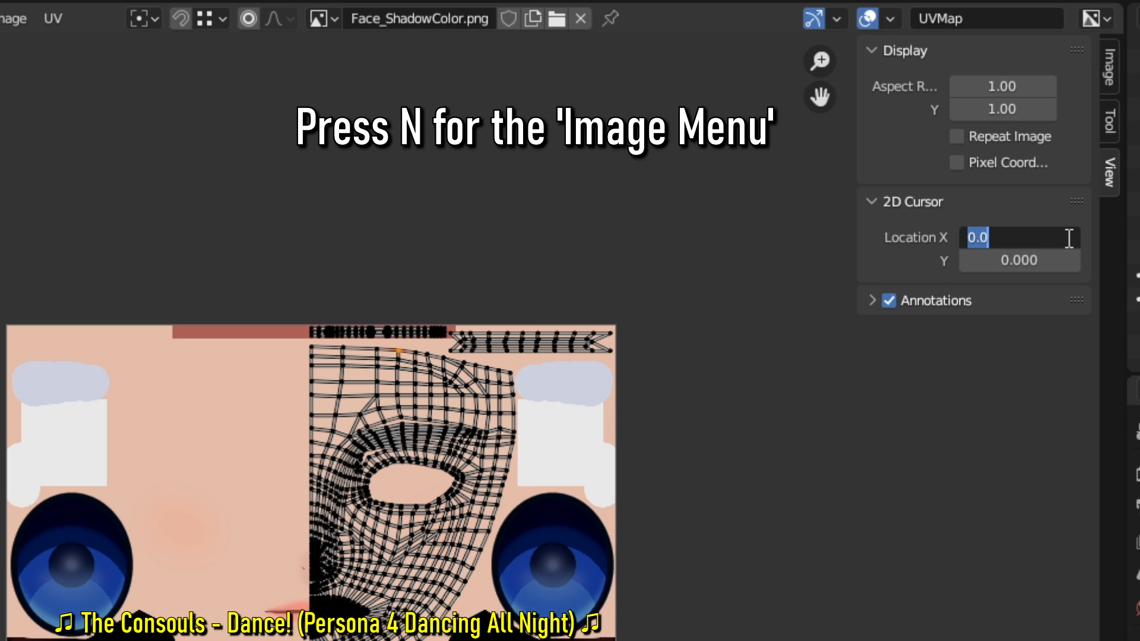
text(0.5)
key(Return)
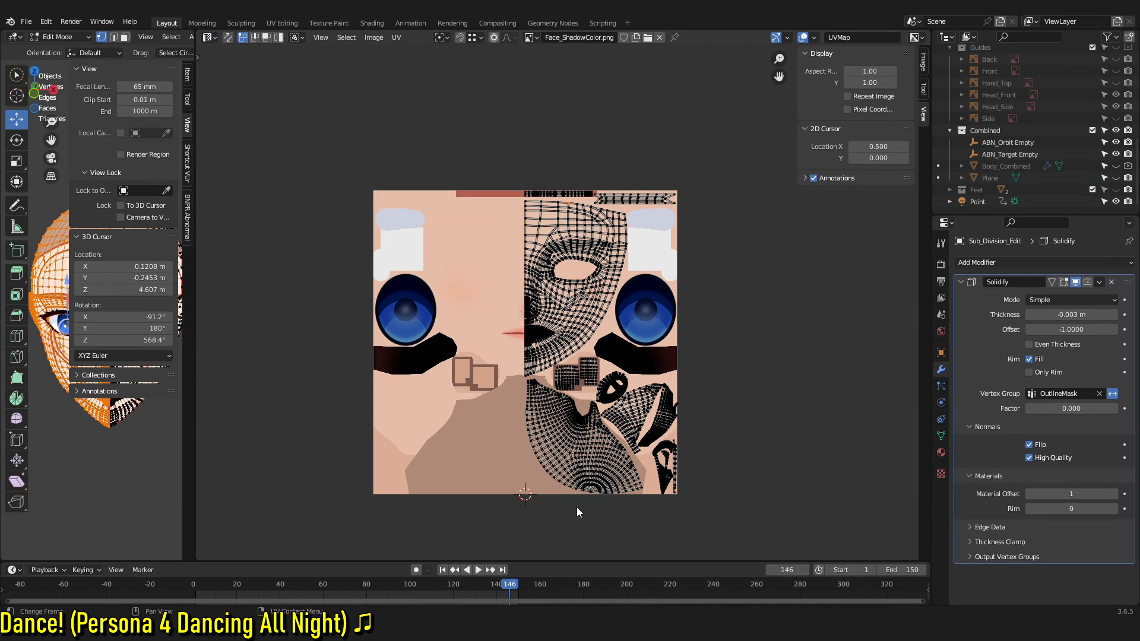
- Select all UVs, use the 2D Cursor as the pivot and scale them by -1 along X
scroll(576, 512, up, 1)
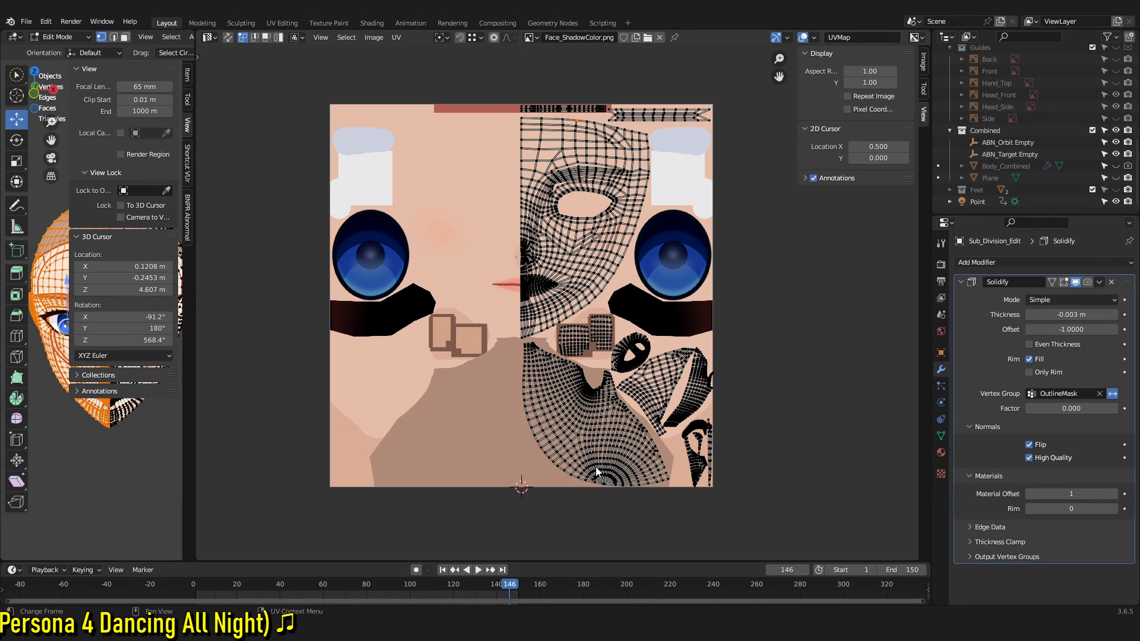
key(a)
click(440, 37)
click(463, 78)
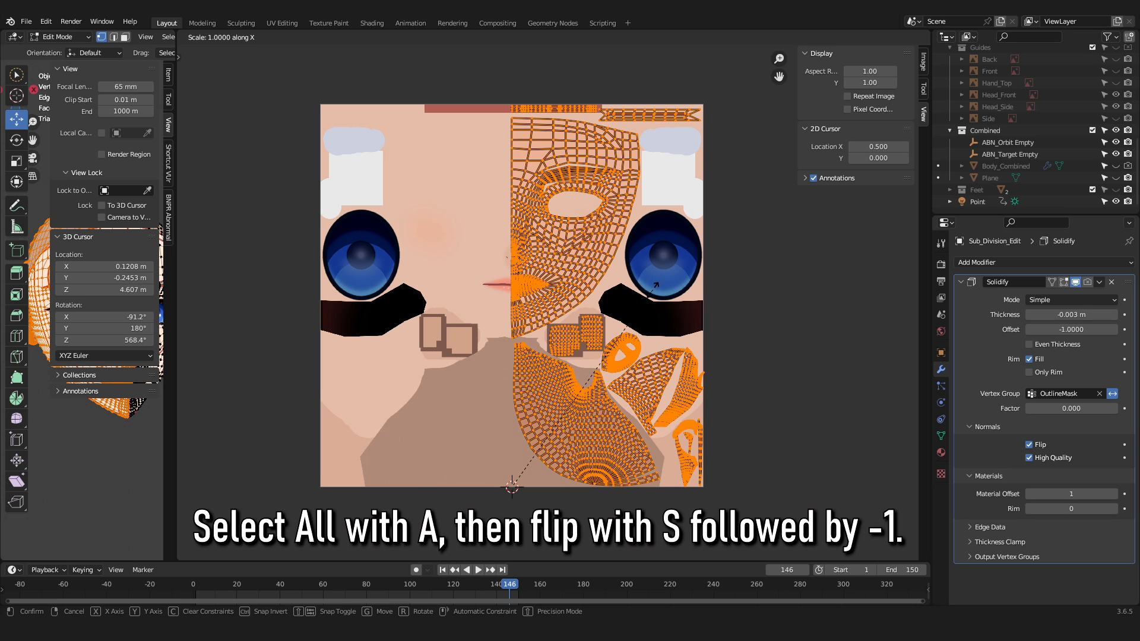
text(-1)
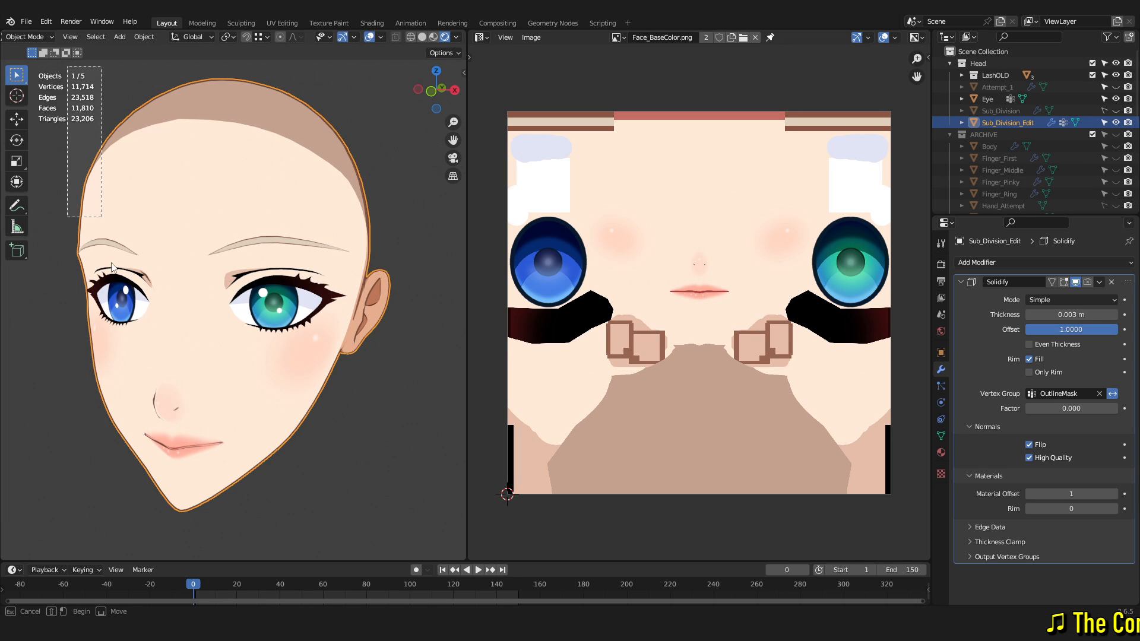
- Open the head and Eye objects together in Edit Mode and select the linked front-face UV island
drag(111, 263, 421, 538)
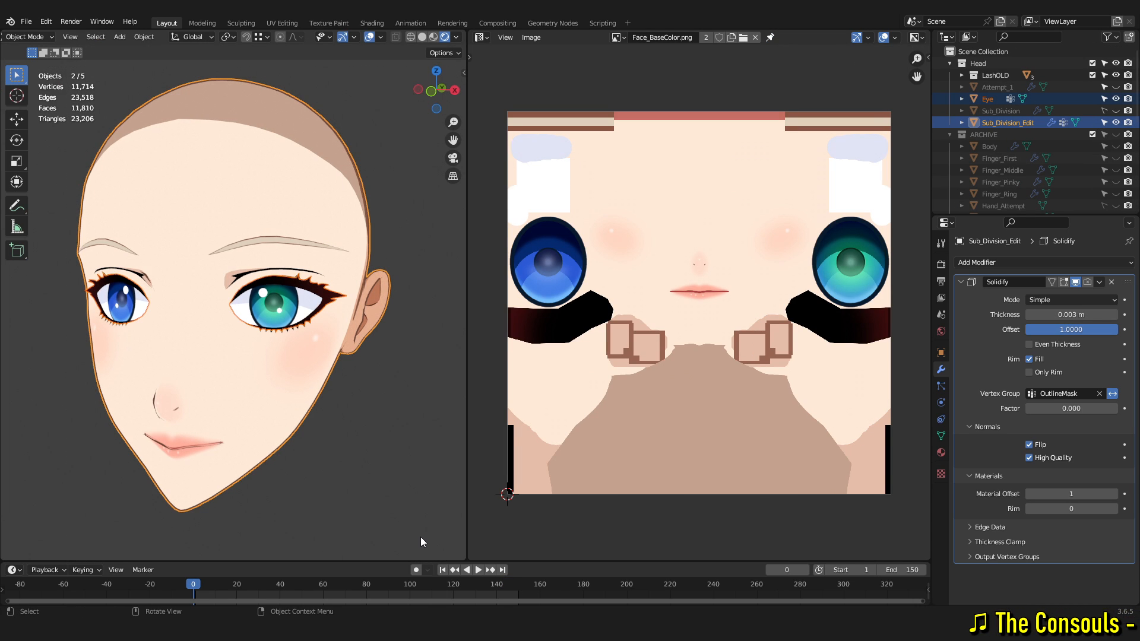
key(Tab)
key(l)
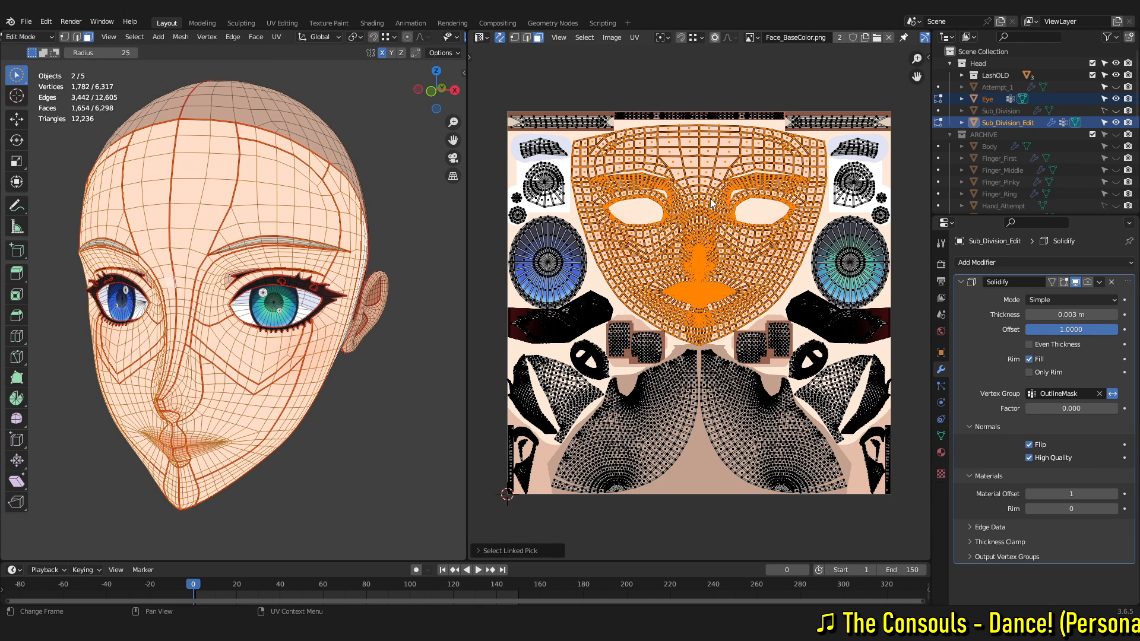
- Extend the UV selection with the linked islands of the eye white, highlights, iris and lashes
scroll(716, 205, up, 4)
scroll(728, 194, down, 1)
scroll(821, 337, up, 2)
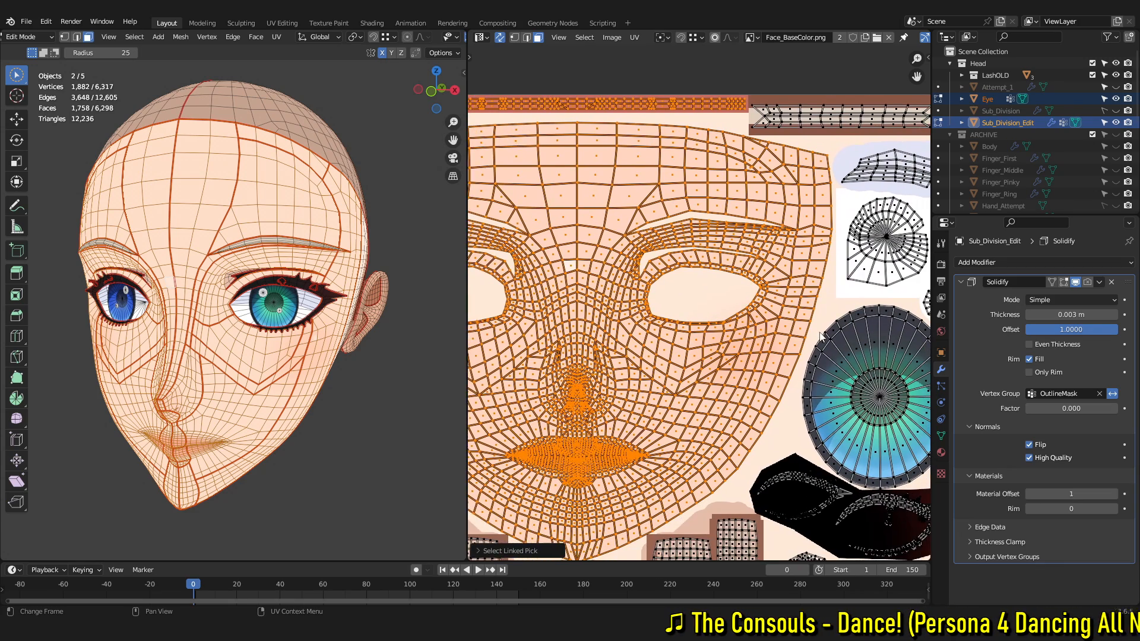
scroll(821, 337, down, 2)
key(l)
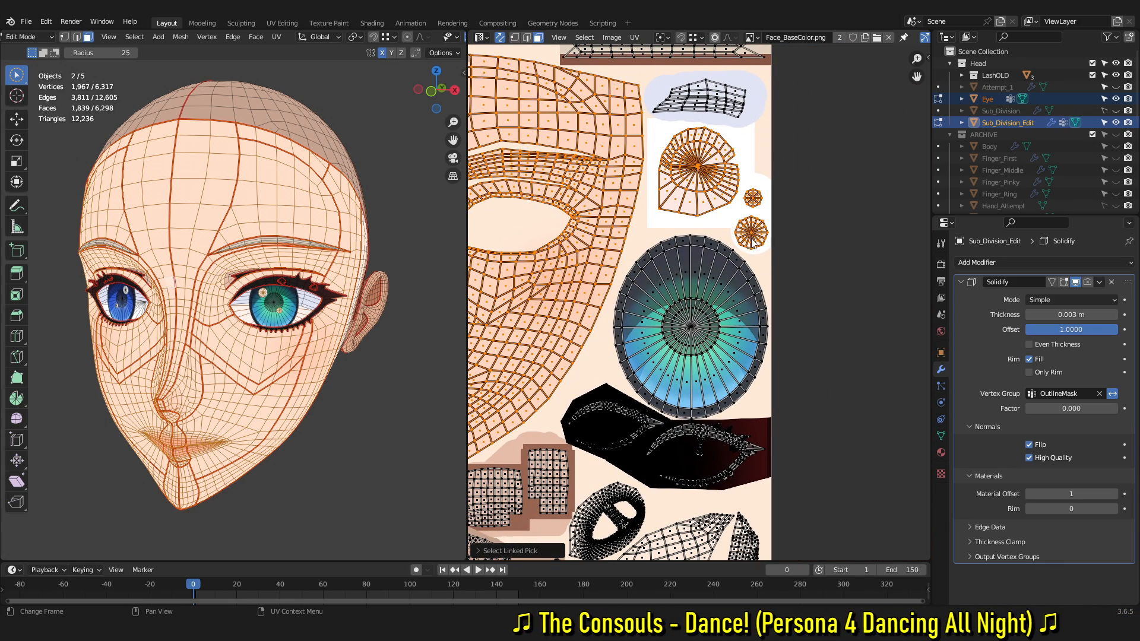
key(l)
key(l)
key(l)
- Add the large scalp island and the outer island near the texture's edge to the UV selection
middle_drag(668, 448, 764, 113)
key(l)
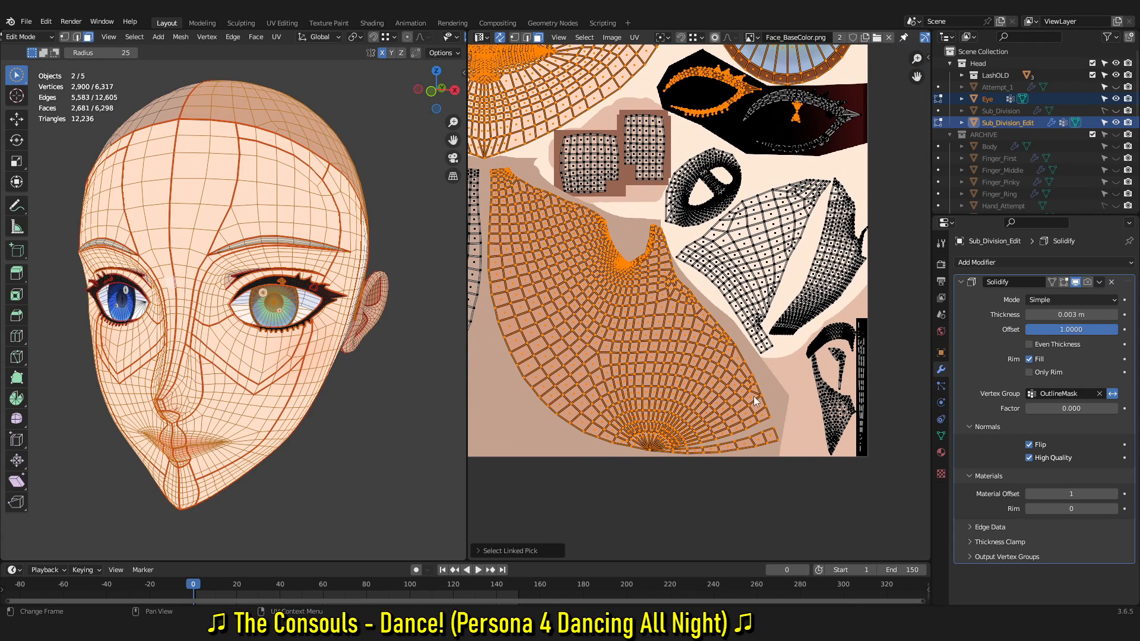
key(l)
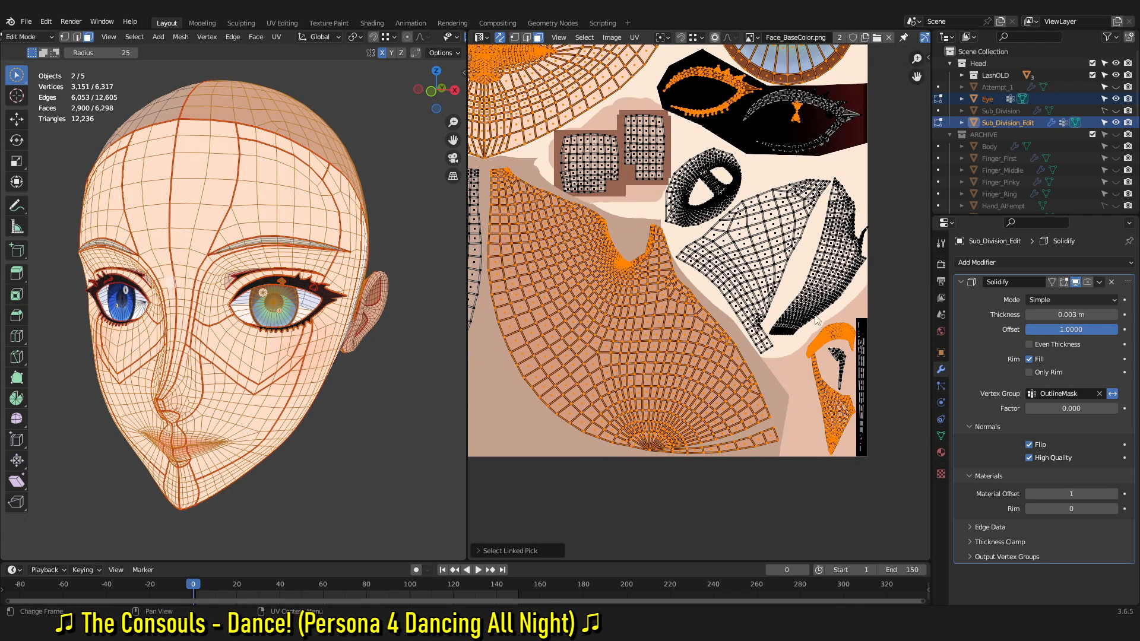
- Add the eyebrow's linked UV strip over the brown and beige bands to the selection
middle_drag(817, 319, 872, 518)
middle_drag(700, 221, 657, 512)
scroll(699, 297, up, 3)
middle_drag(765, 124, 717, 195)
key(l)
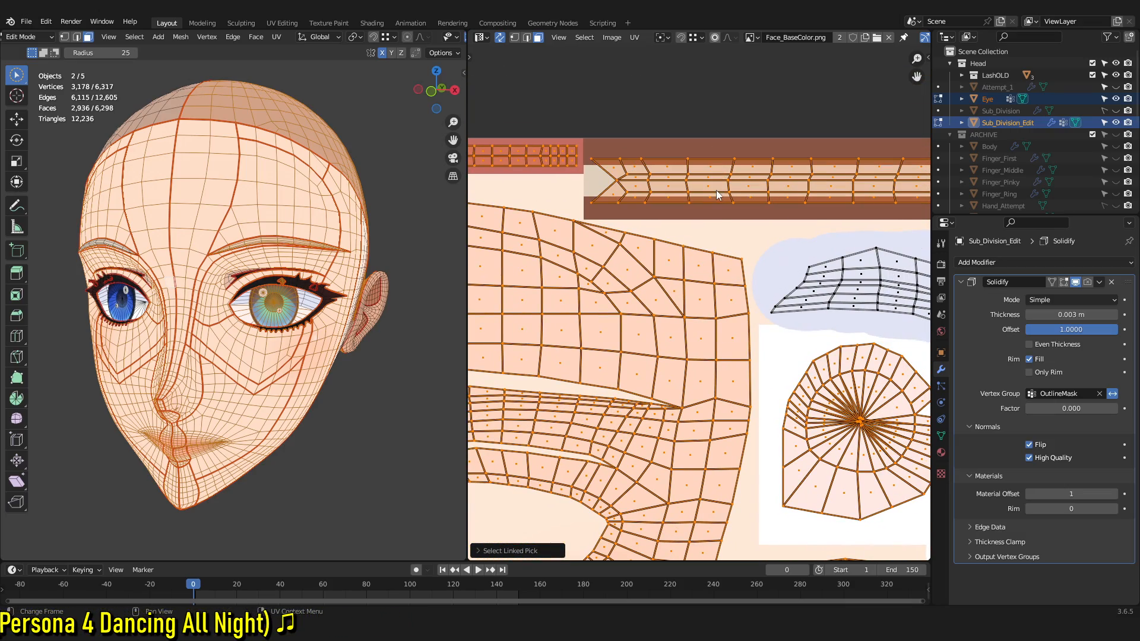
scroll(715, 227, down, 3)
middle_drag(715, 469, 715, 174)
scroll(677, 350, up, 2)
middle_drag(673, 355, 683, 137)
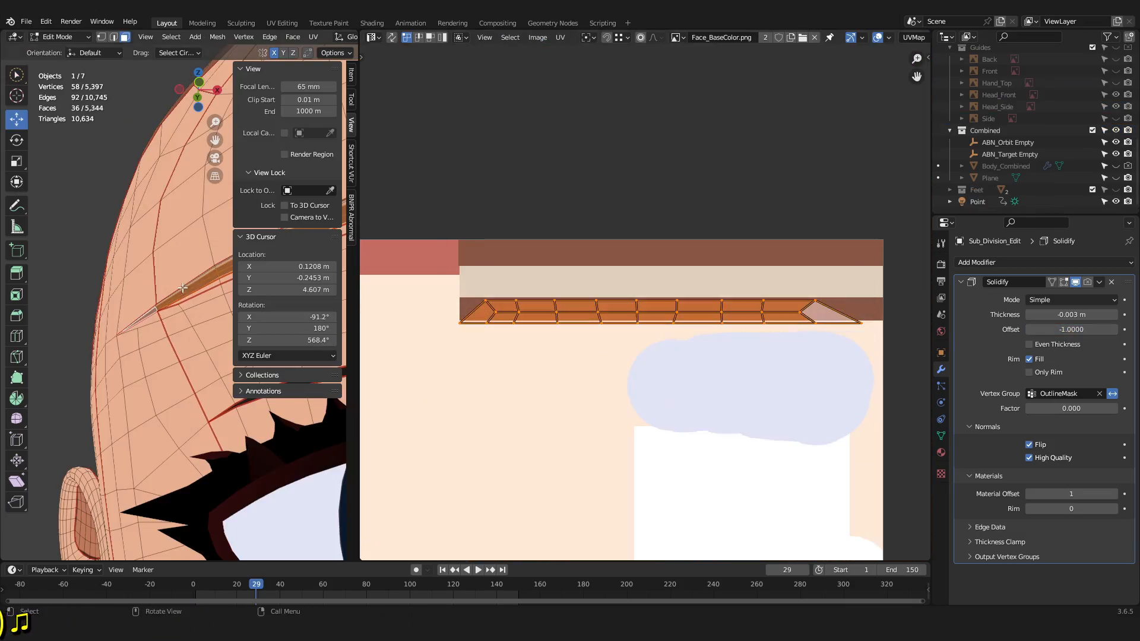
- Select the linked upper and lower eyebrow faces, showing both of their UV strips over the brow texture
click(182, 288)
key(l)
scroll(220, 291, down, 5)
shift+middle_drag(220, 290, 6, 285)
key(l)
scroll(642, 306, up, 2)
scroll(625, 313, down, 1)
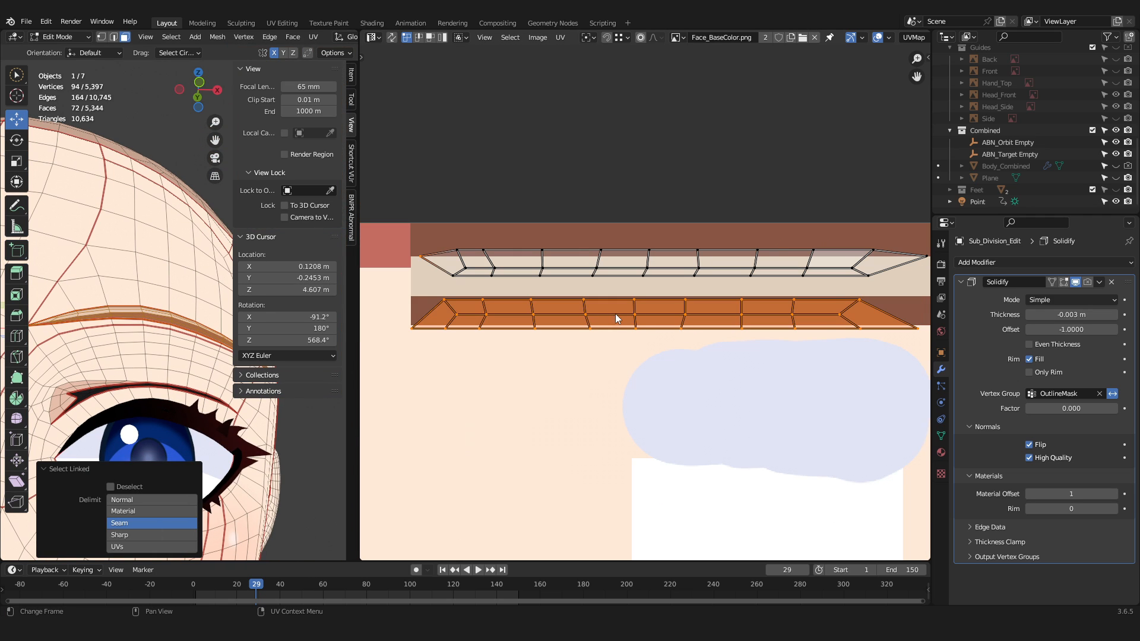
- Move the lower eyebrow UV strip up against the upper strip
key(v)
drag(923, 385, 558, 344)
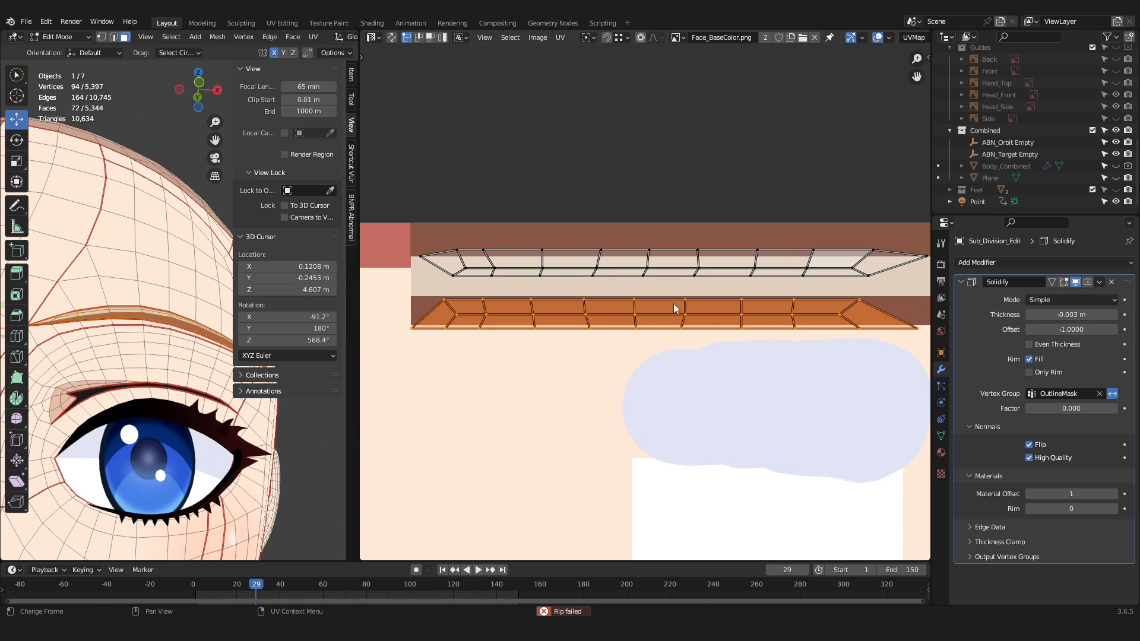
key(g)
click(682, 285)
- Shift the eyebrow strip's two lower end vertices along Y, moving the right one by about 0.0046
middle_drag(818, 325, 769, 332)
click(880, 314)
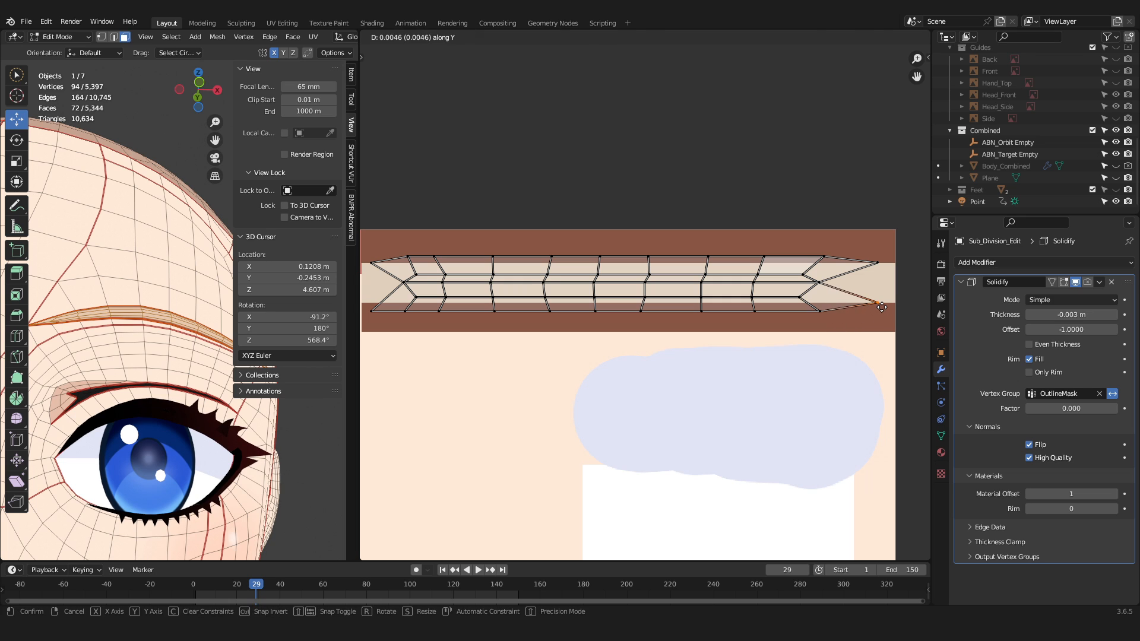
click(882, 307)
middle_drag(370, 317, 531, 308)
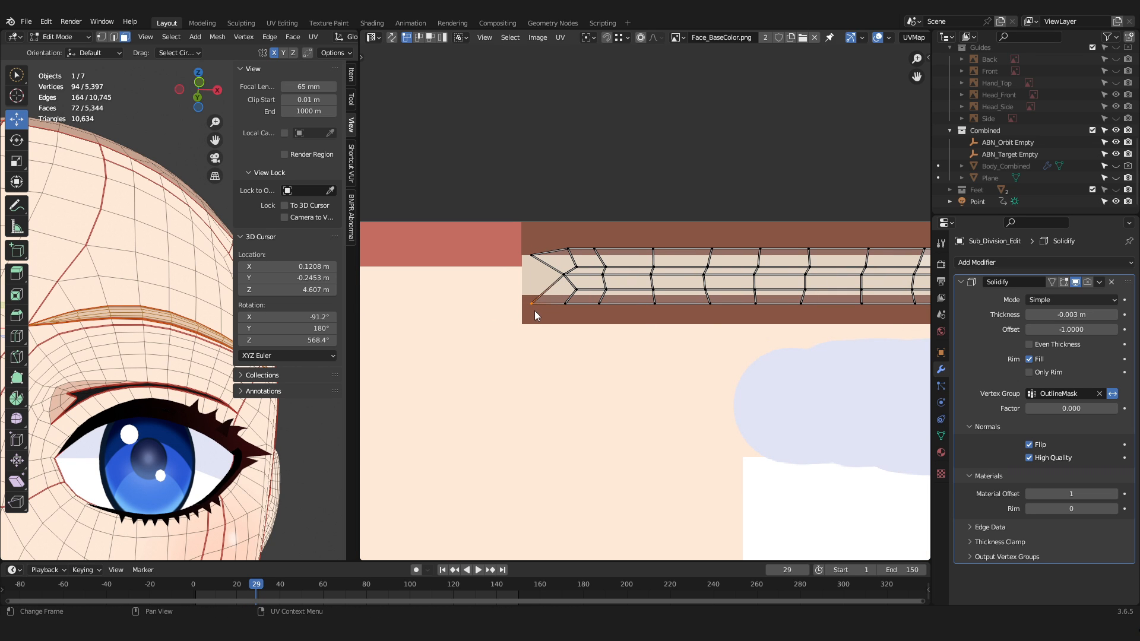
click(534, 303)
scroll(533, 304, down, 3)
scroll(154, 308, up, 3)
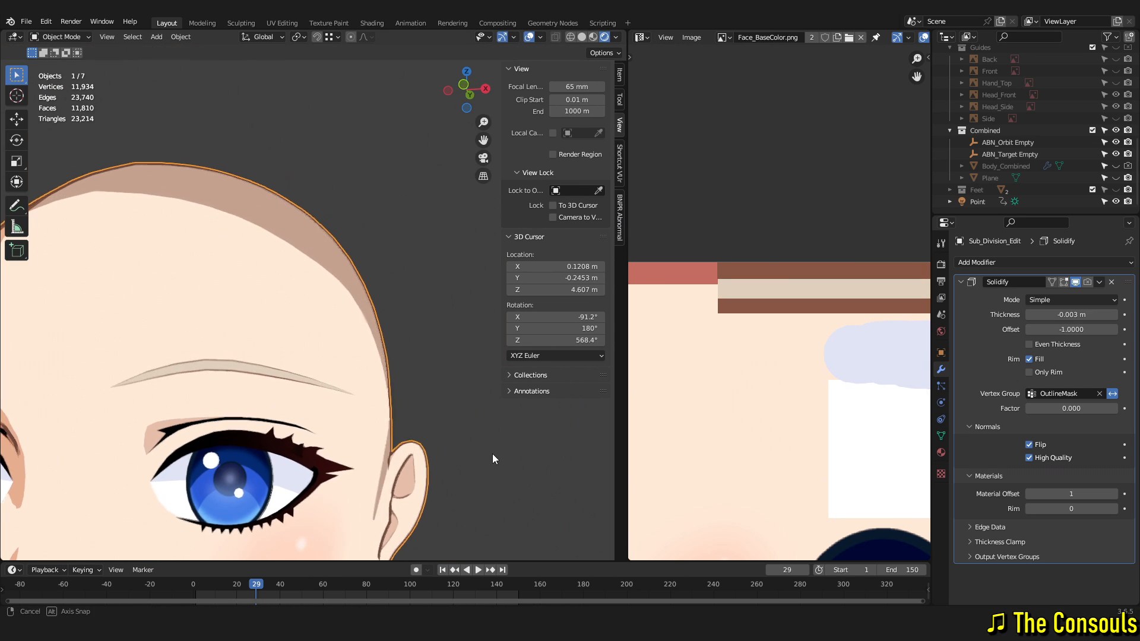
- Examine the eyebrow's fill and outline on the textured head up close in Object Mode
scroll(420, 426, up, 4)
scroll(420, 426, down, 2)
key(Tab)
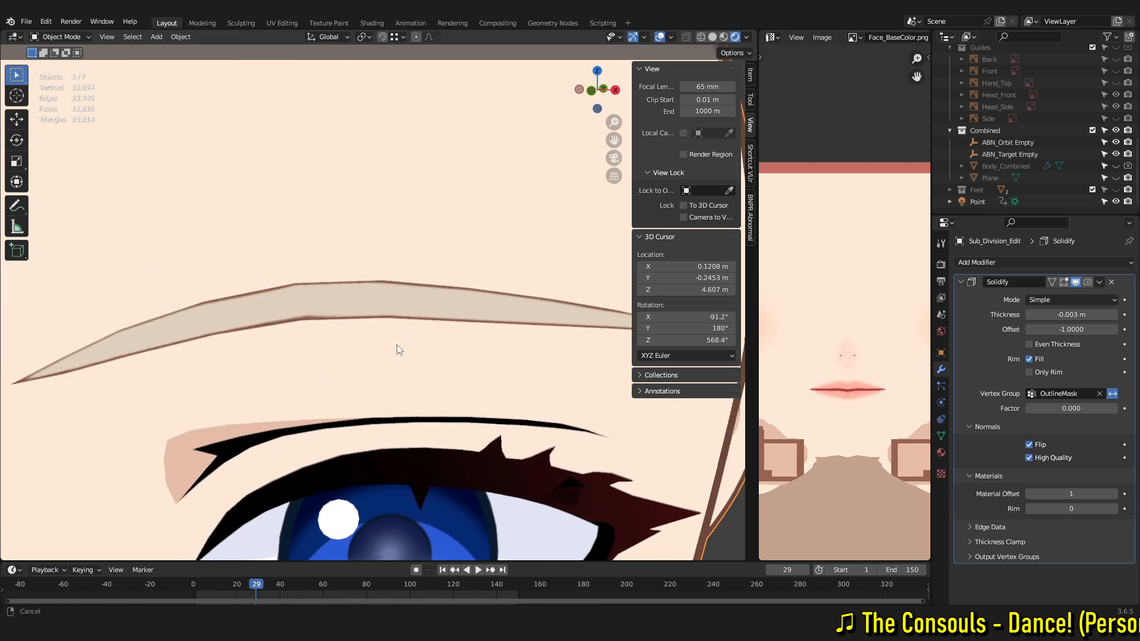
scroll(397, 345, up, 2)
scroll(392, 331, up, 4)
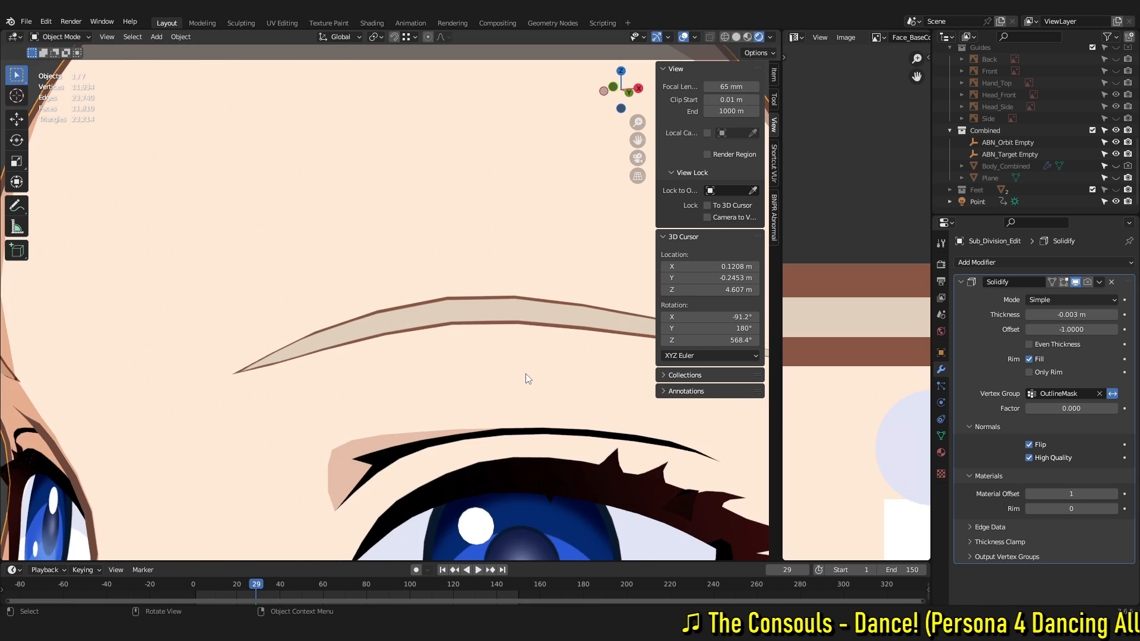
scroll(525, 373, up, 5)
scroll(594, 369, up, 2)
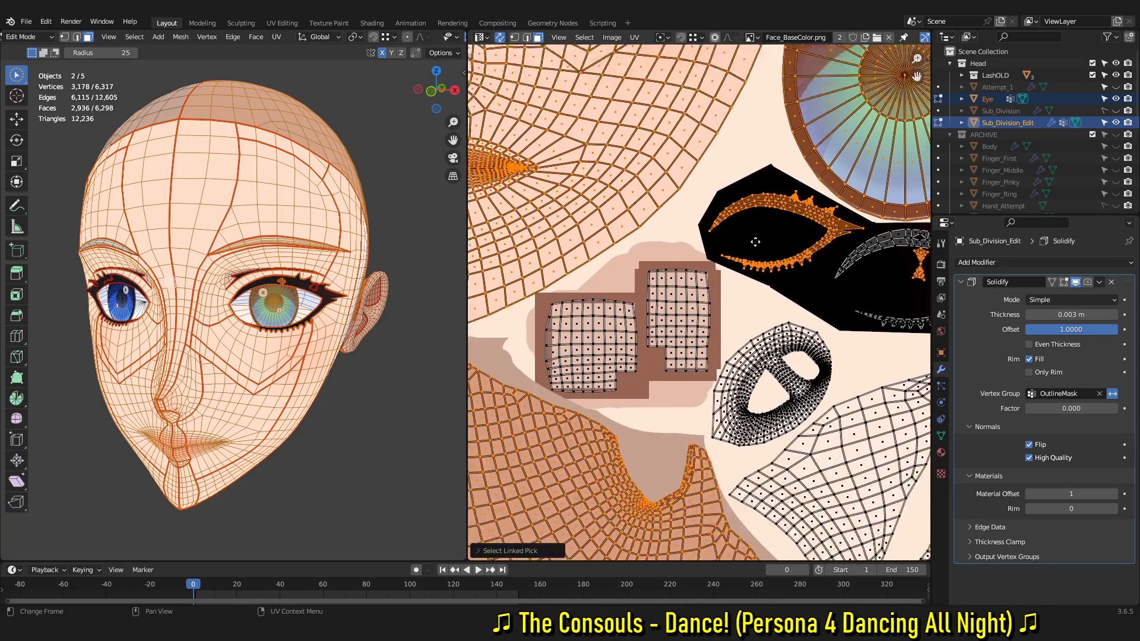
- Add the ear's two rectangular UV islands over the brown texture patches to the selection
scroll(621, 315, up, 4)
middle_drag(666, 321, 673, 318)
key(l)
key(l)
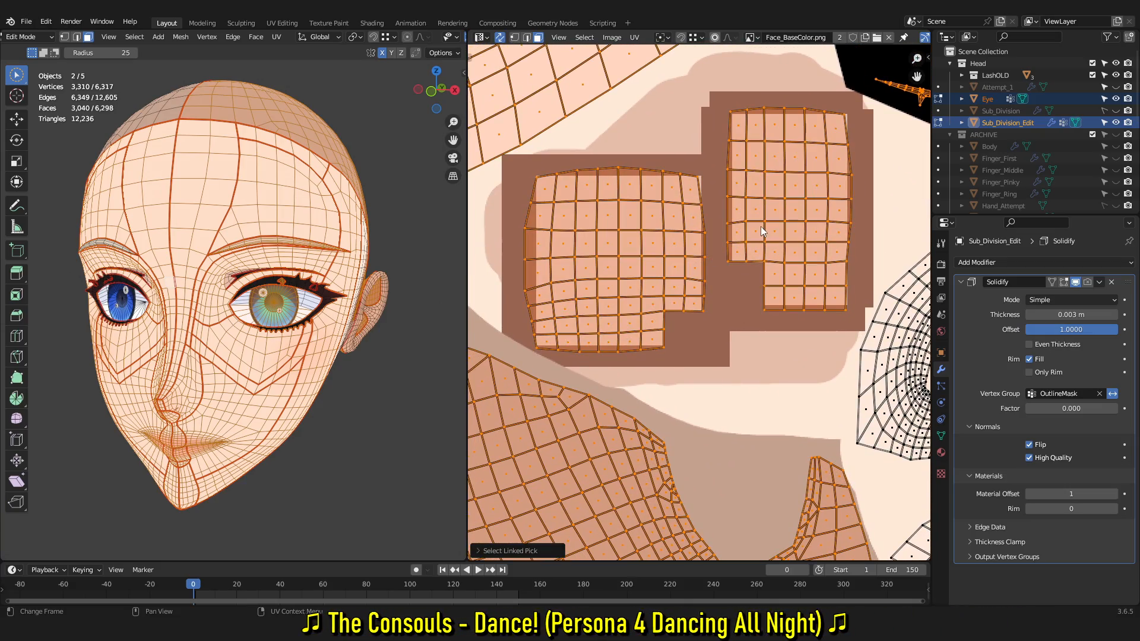
click(736, 347)
scroll(683, 345, down, 8)
key(Home)
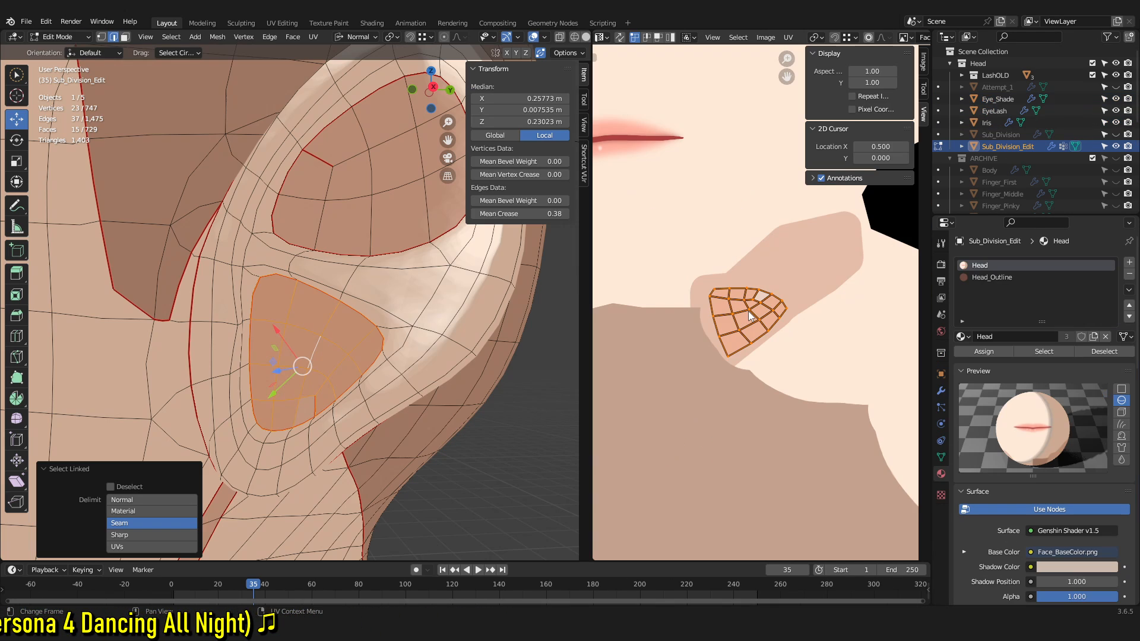
- Unwrap the selected seam-bounded inner-ear faces
key(u)
click(728, 312)
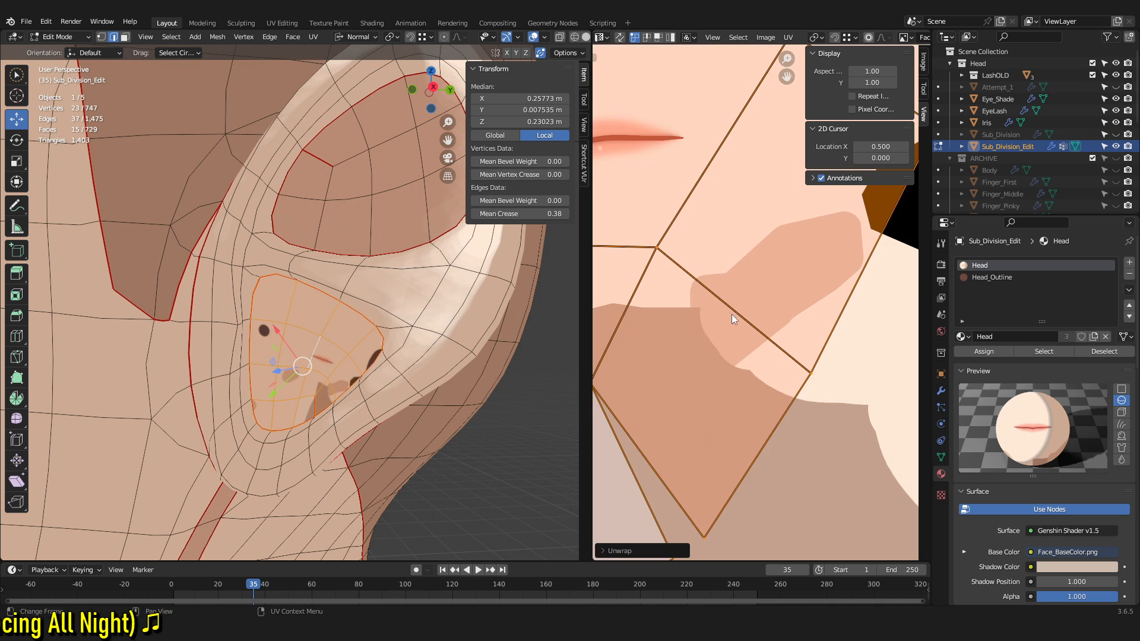
- Align the lower edge of the central quad in the upper inner-ear UV island along Y
scroll(746, 319, down, 6)
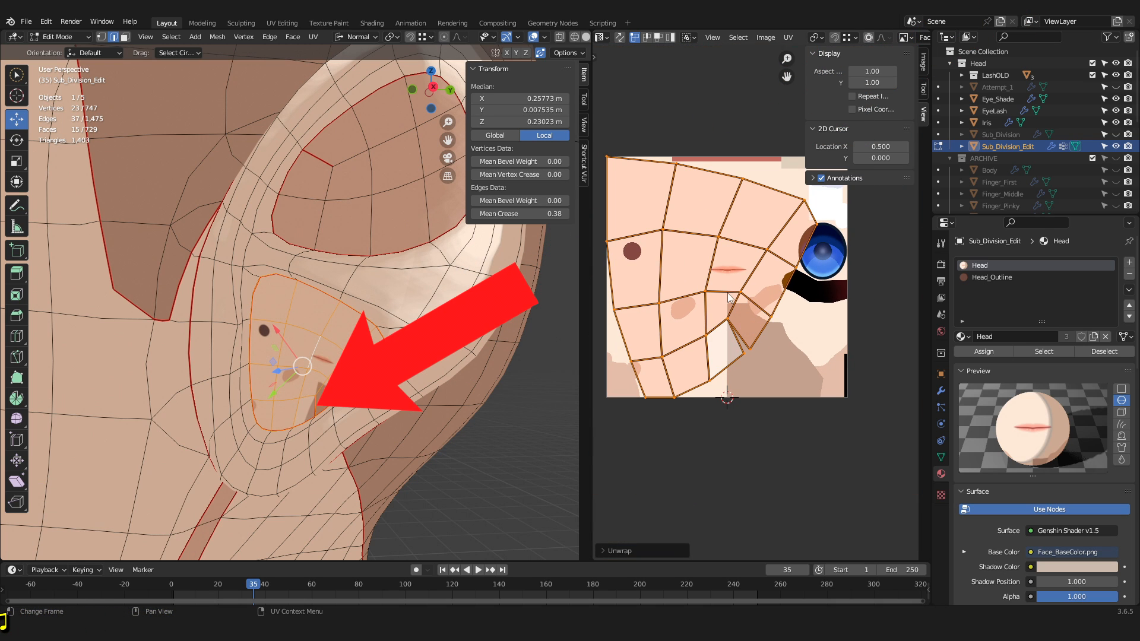
key(3)
click(688, 274)
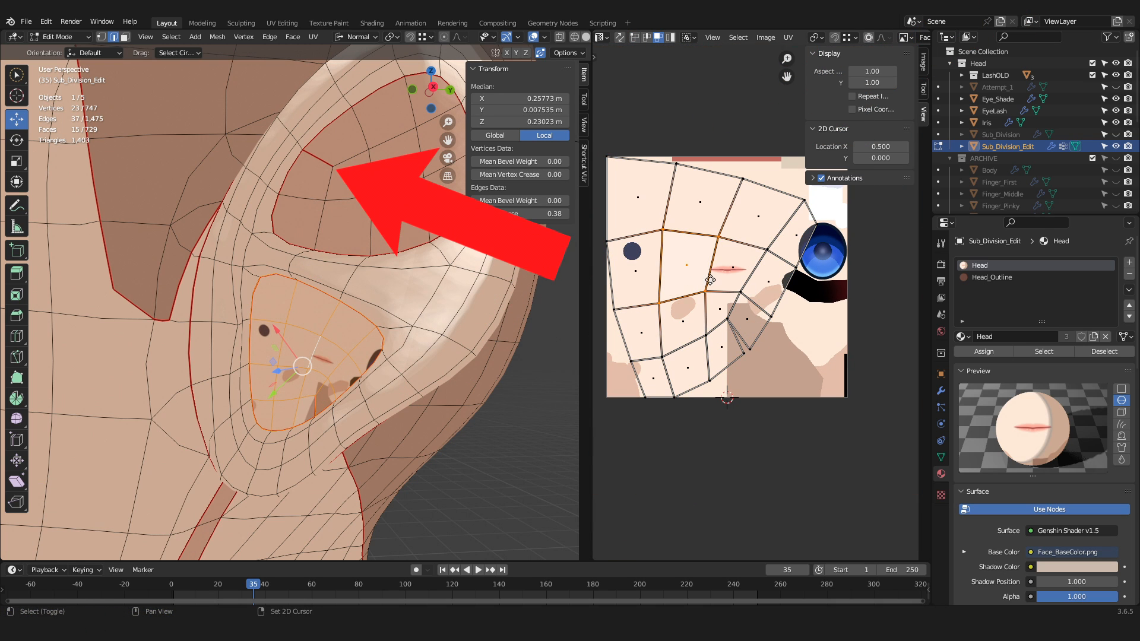
middle_drag(689, 273, 702, 277)
key(2)
click(697, 302)
right_click(705, 299)
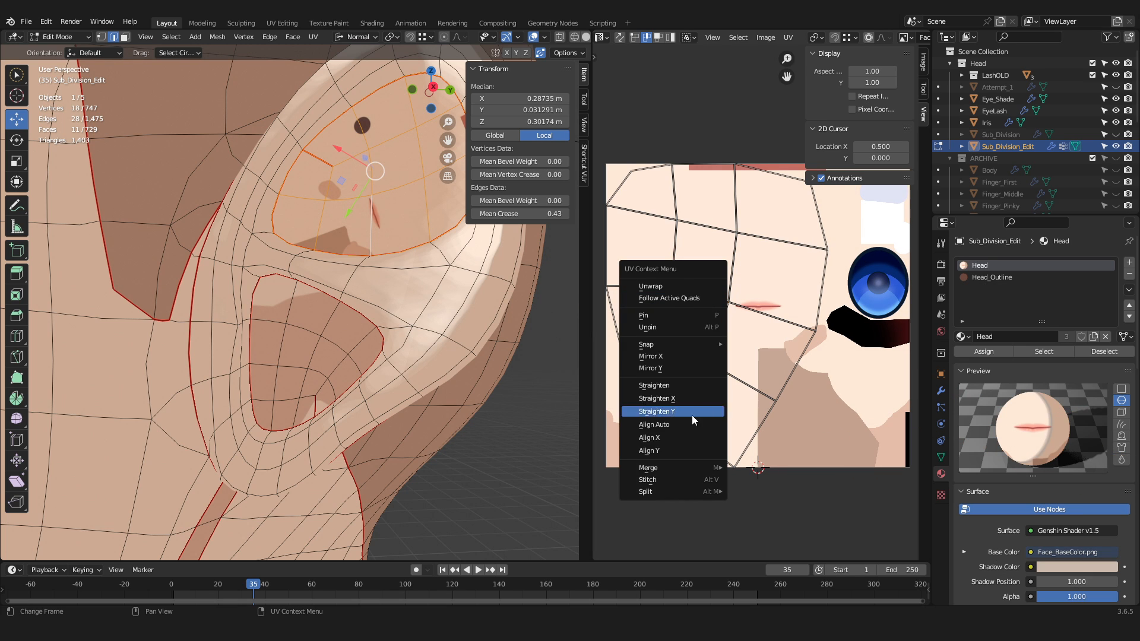
click(673, 449)
- Square up the upper inner-ear island's central quad by aligning its top edge along Y and its two side edges along X
right_click(692, 229)
mouse_move(658, 267)
click(664, 229)
click(677, 258)
right_click(677, 257)
click(654, 242)
click(737, 258)
right_click(737, 257)
click(698, 259)
- Straighten the upper inner-ear island into a grid with Follow Active Quads, using the squared central face as the active quad
key(3)
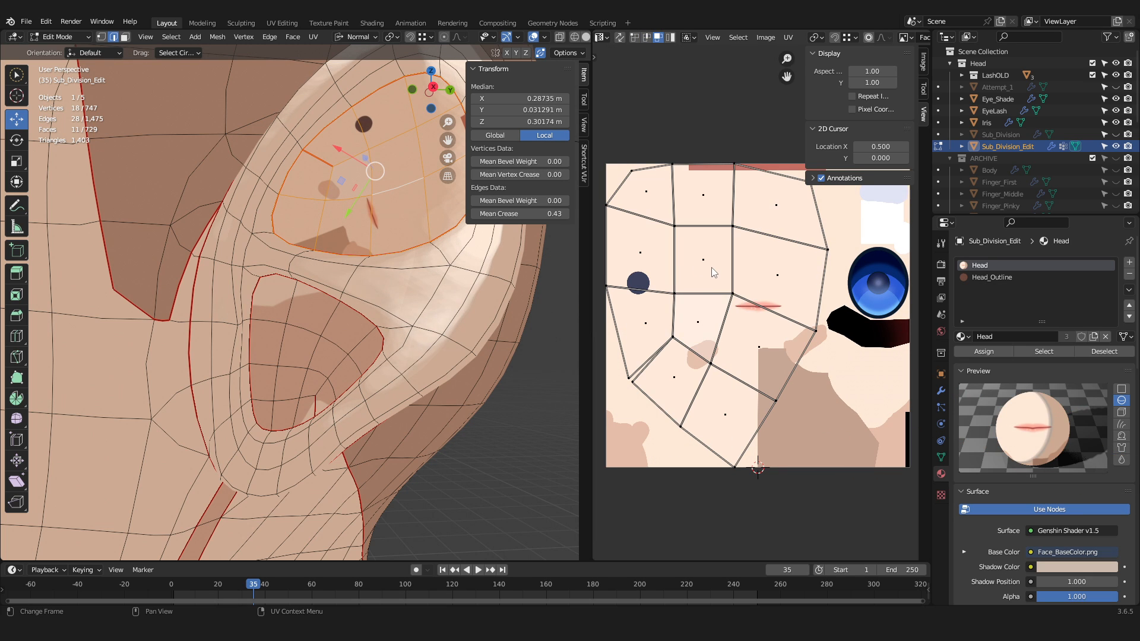
key(l)
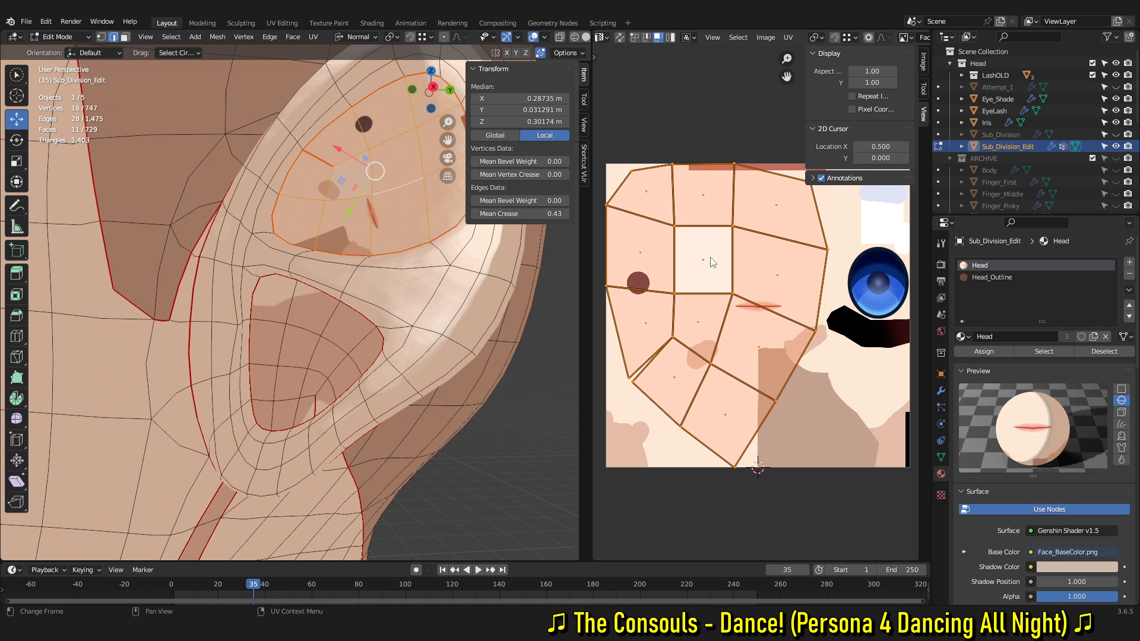
right_click(713, 262)
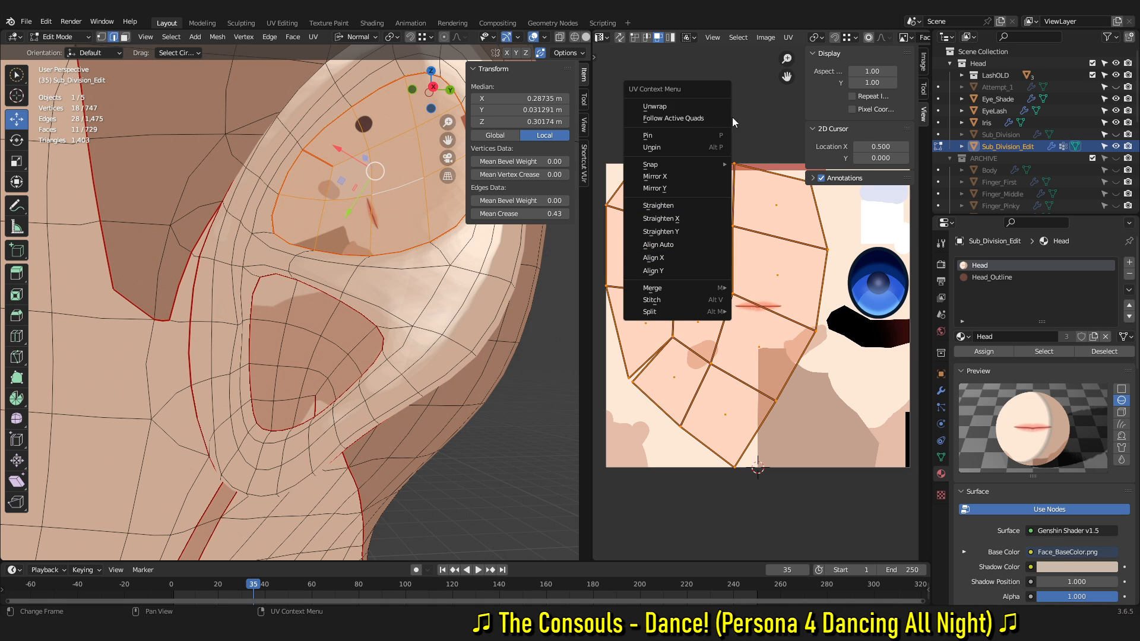
click(696, 121)
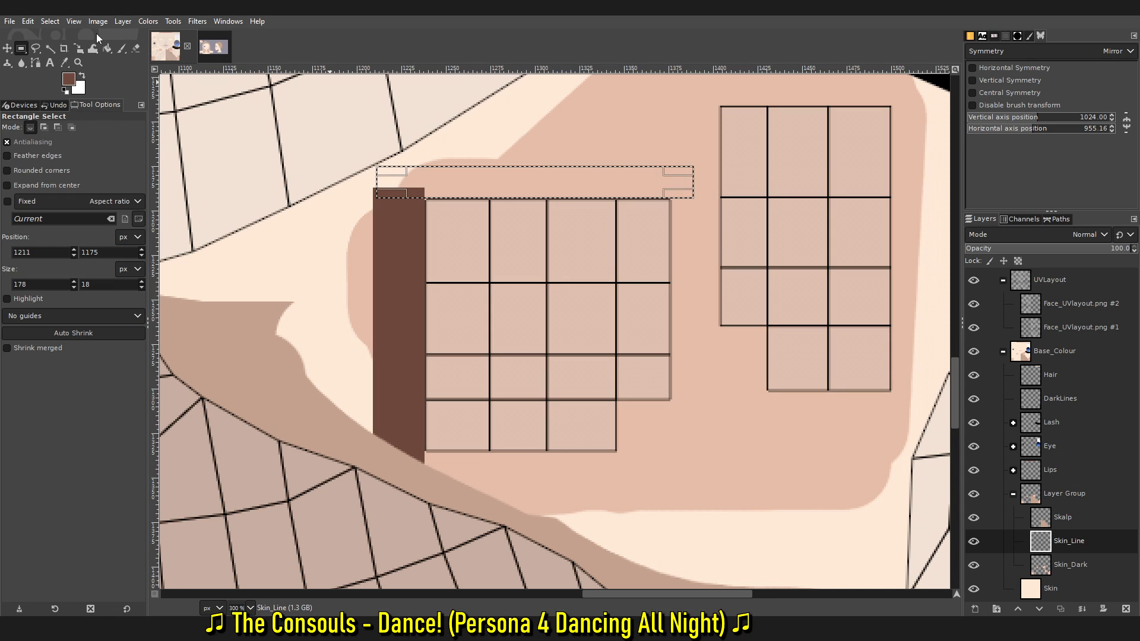
- Switch to GIMP and fill the 178 × 18 px rectangular selection above the larger ear grid with dark brown on the Skin_Line layer
click(546, 184)
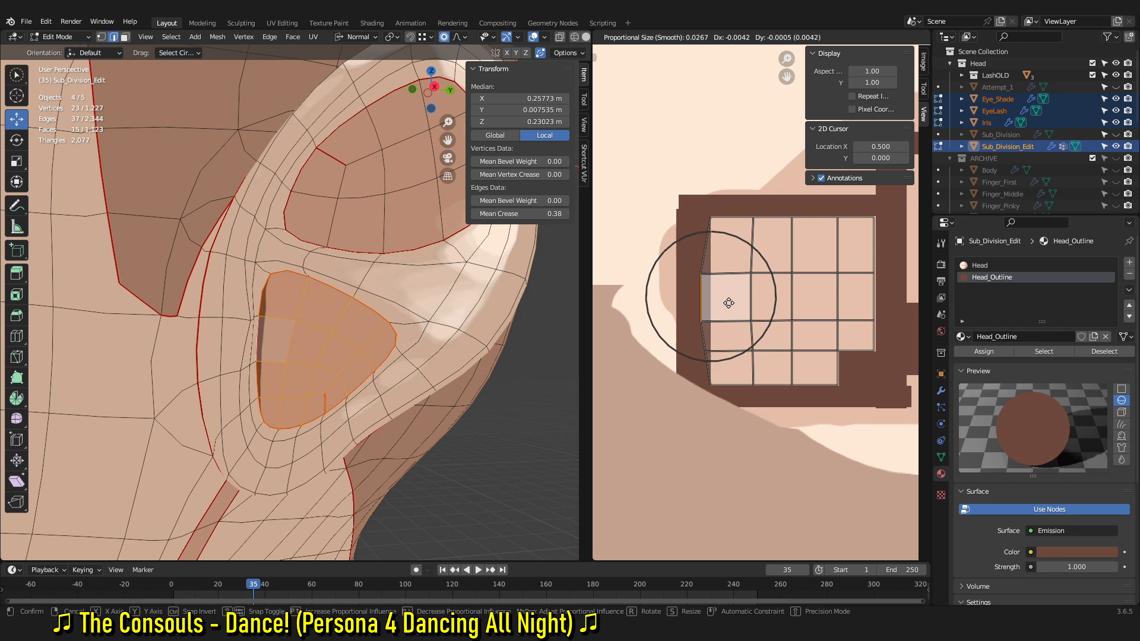
- Move the lower inner-ear island's outer edge with proportional editing by about -0.0056 in X and -0.0010 in Y, over the brown border
scroll(728, 303, up, 1)
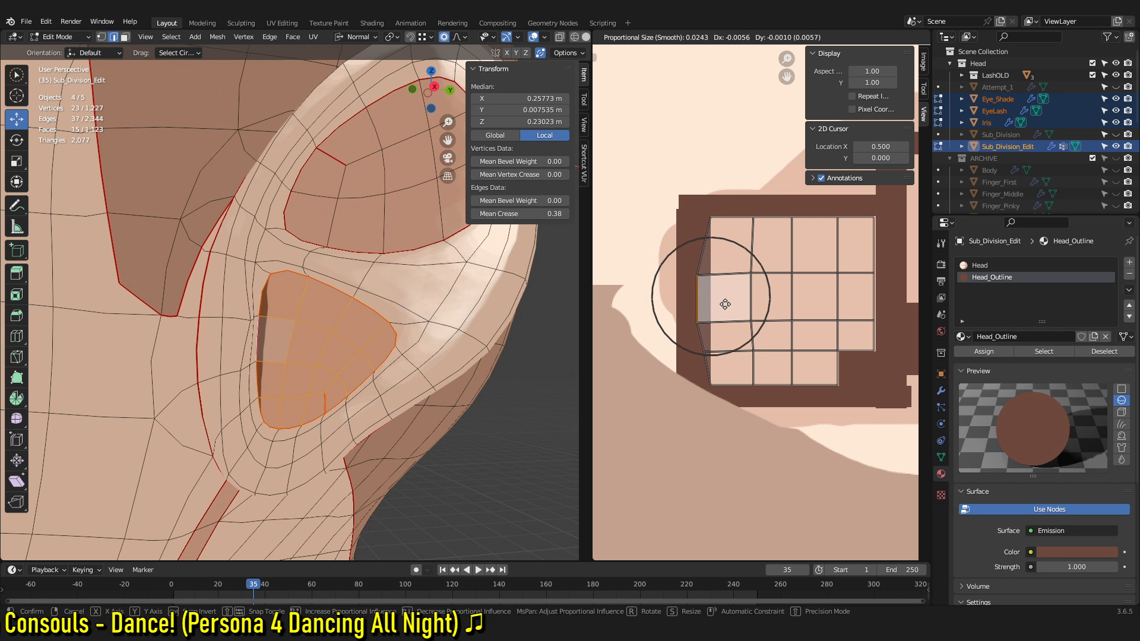
click(726, 304)
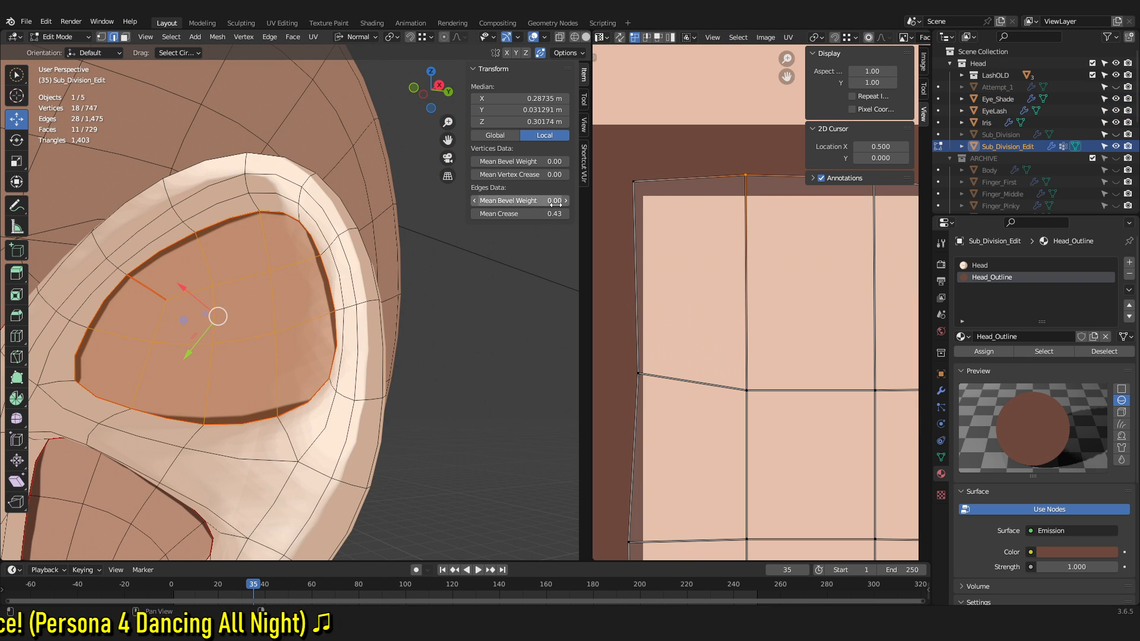
- Knife-cut an edge from an interior vertex to the upper inner ear's border, and dissolve that new edge
scroll(352, 244, up, 6)
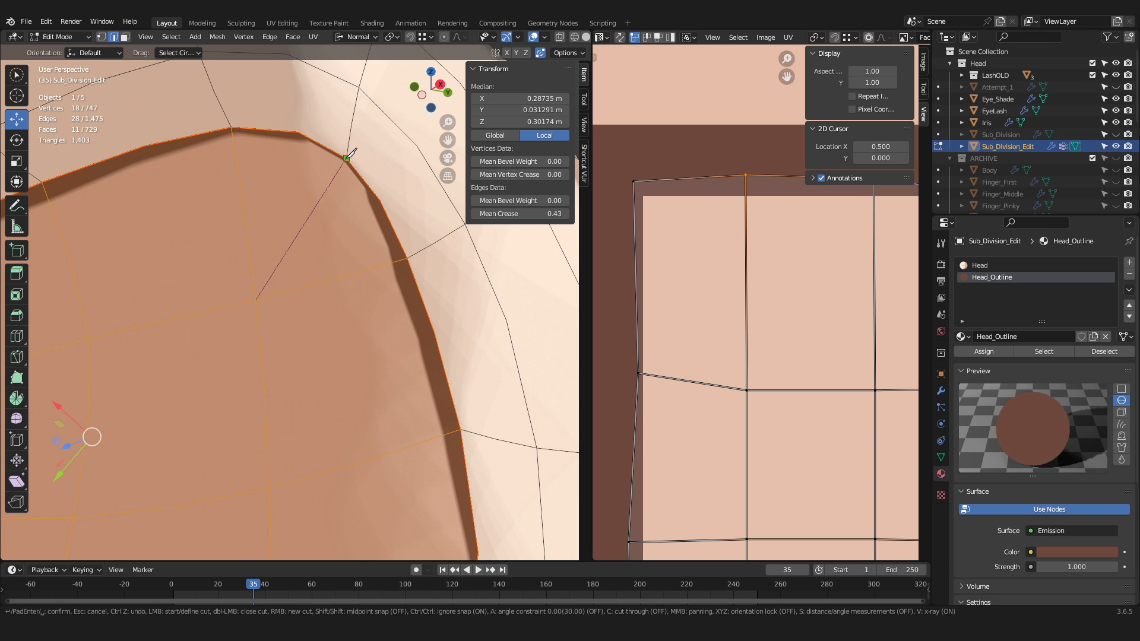
key(Return)
key(x)
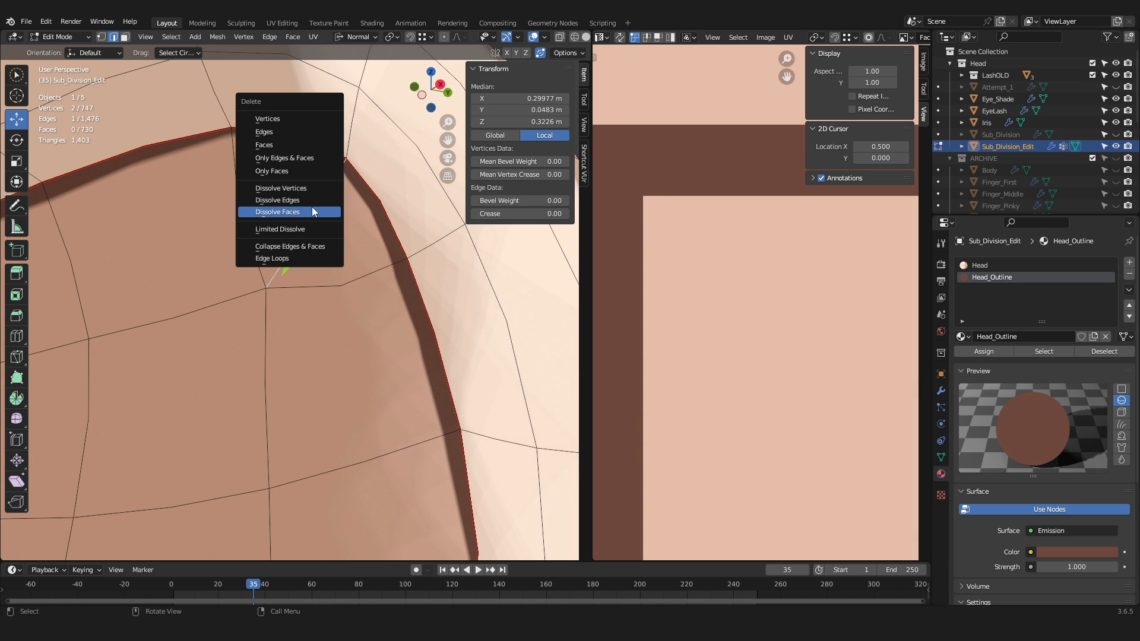
click(331, 203)
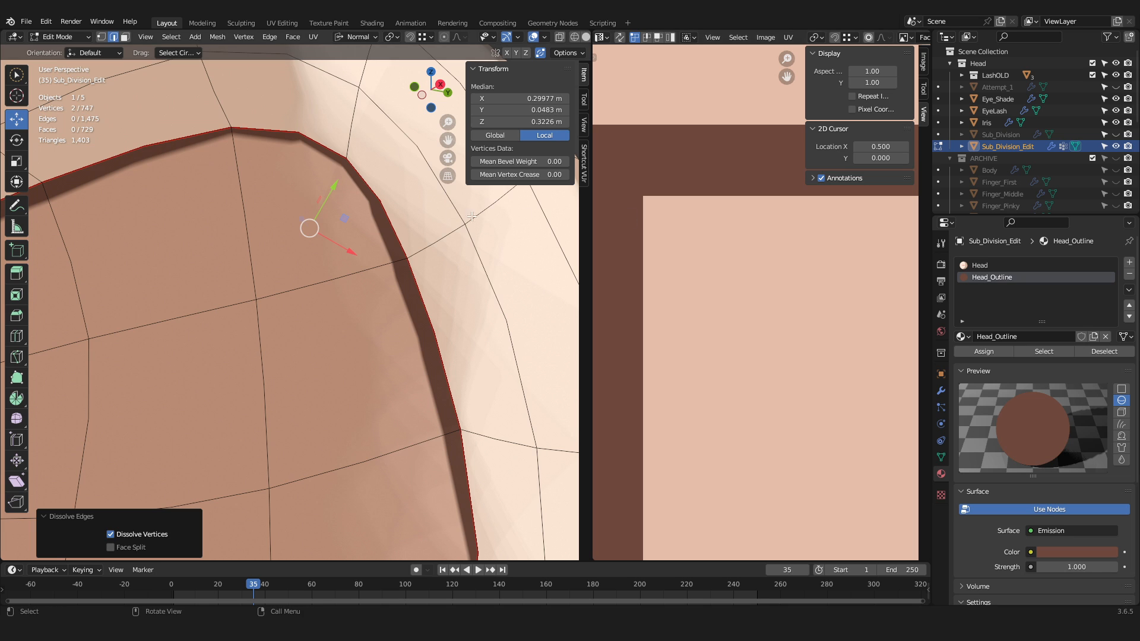
click(319, 244)
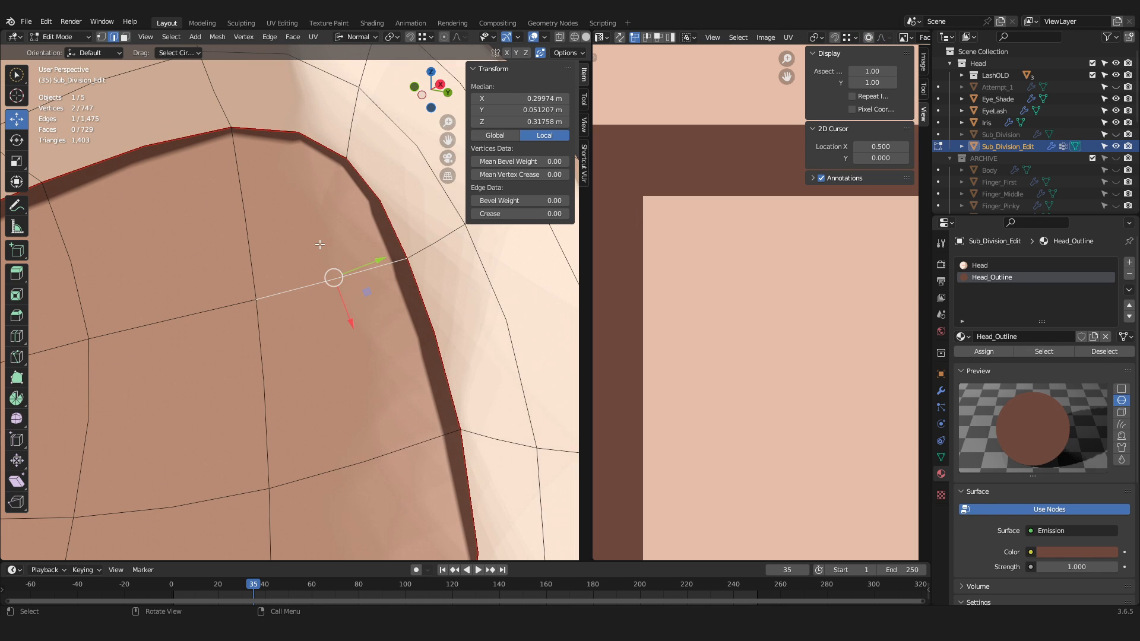
- Return to Object Mode and examine the textured ear and its brown outline from different angles and distances
key(Tab)
scroll(320, 244, down, 10)
middle_drag(371, 264, 417, 317)
scroll(417, 317, down, 3)
middle_drag(318, 351, 369, 350)
shift+middle_drag(369, 350, 418, 401)
scroll(399, 343, up, 2)
scroll(342, 342, down, 3)
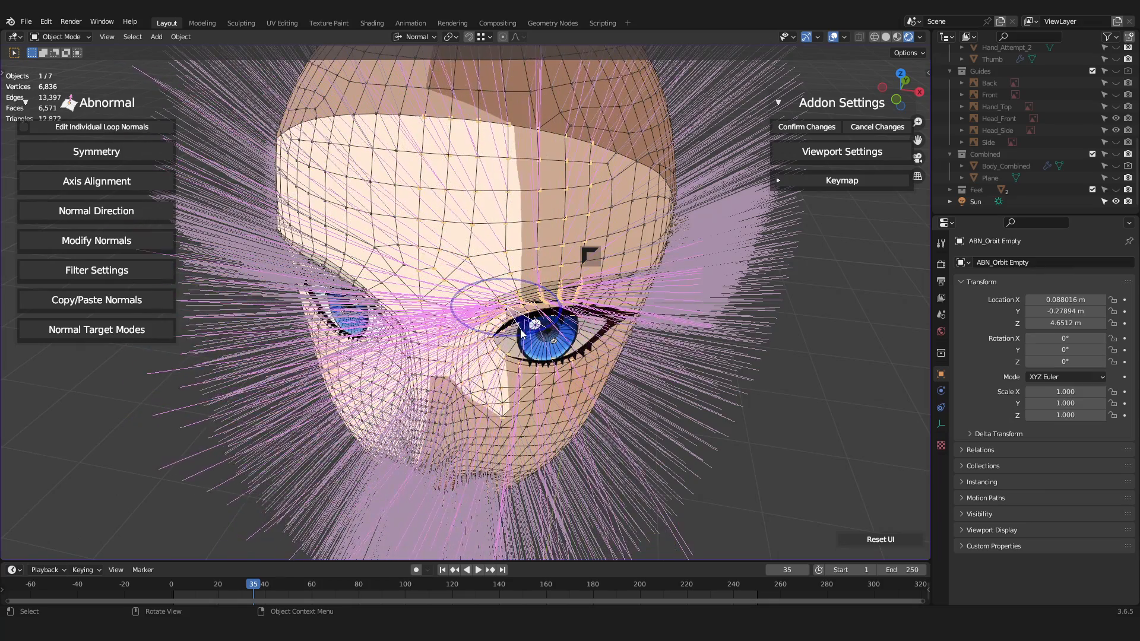
middle_drag(521, 334, 653, 377)
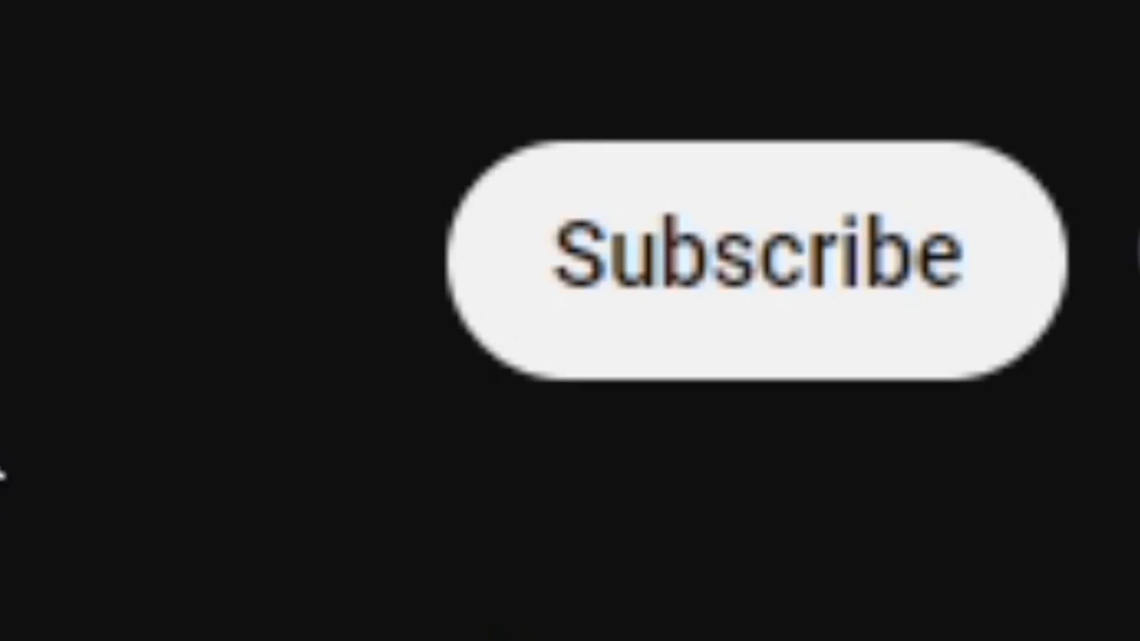